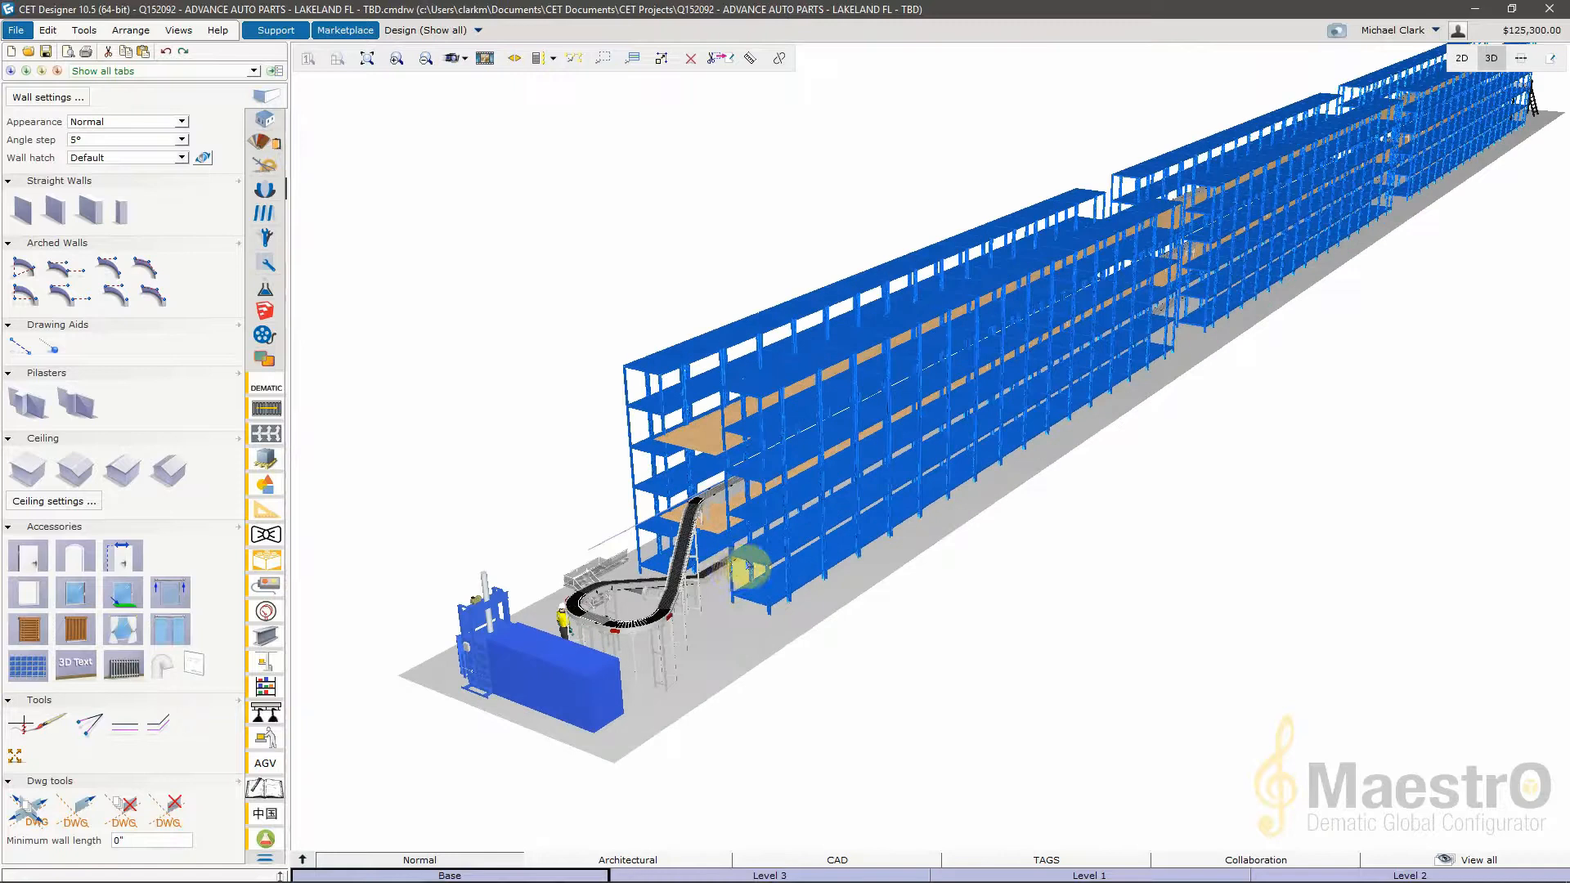
Examine the pick module in 3D and its position within the 2D warehouse layout.
mouse_move(735, 578)
middle_down()
mouse_move(851, 603)
mouse_move(764, 568)
middle_up()
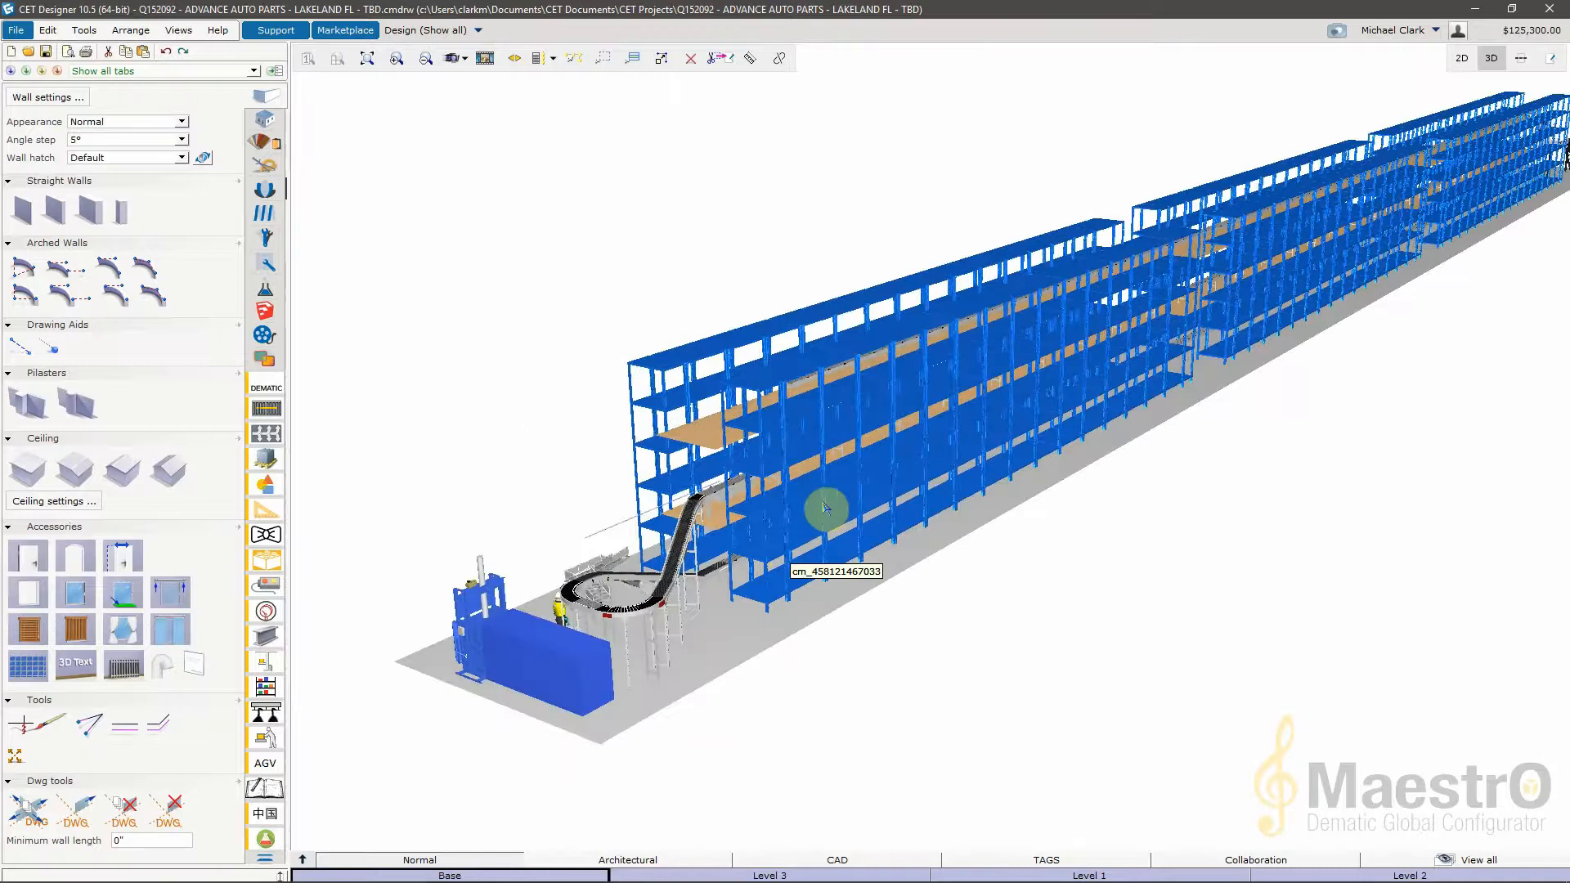
scroll(826, 508, down, 3)
middle_drag(851, 494, 798, 520)
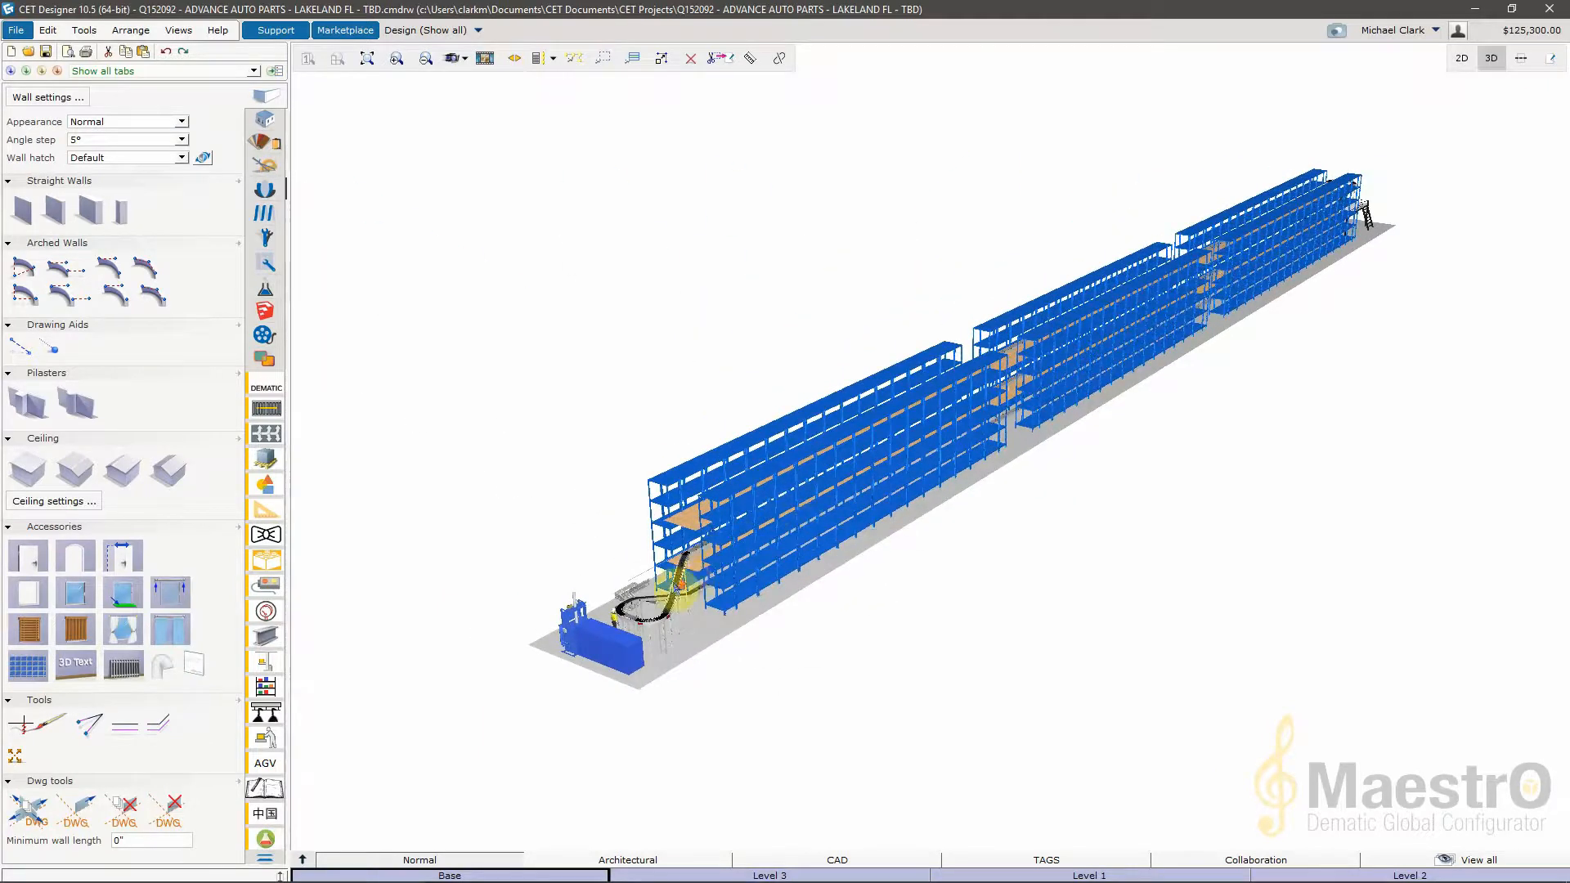
scroll(727, 568, up, 1)
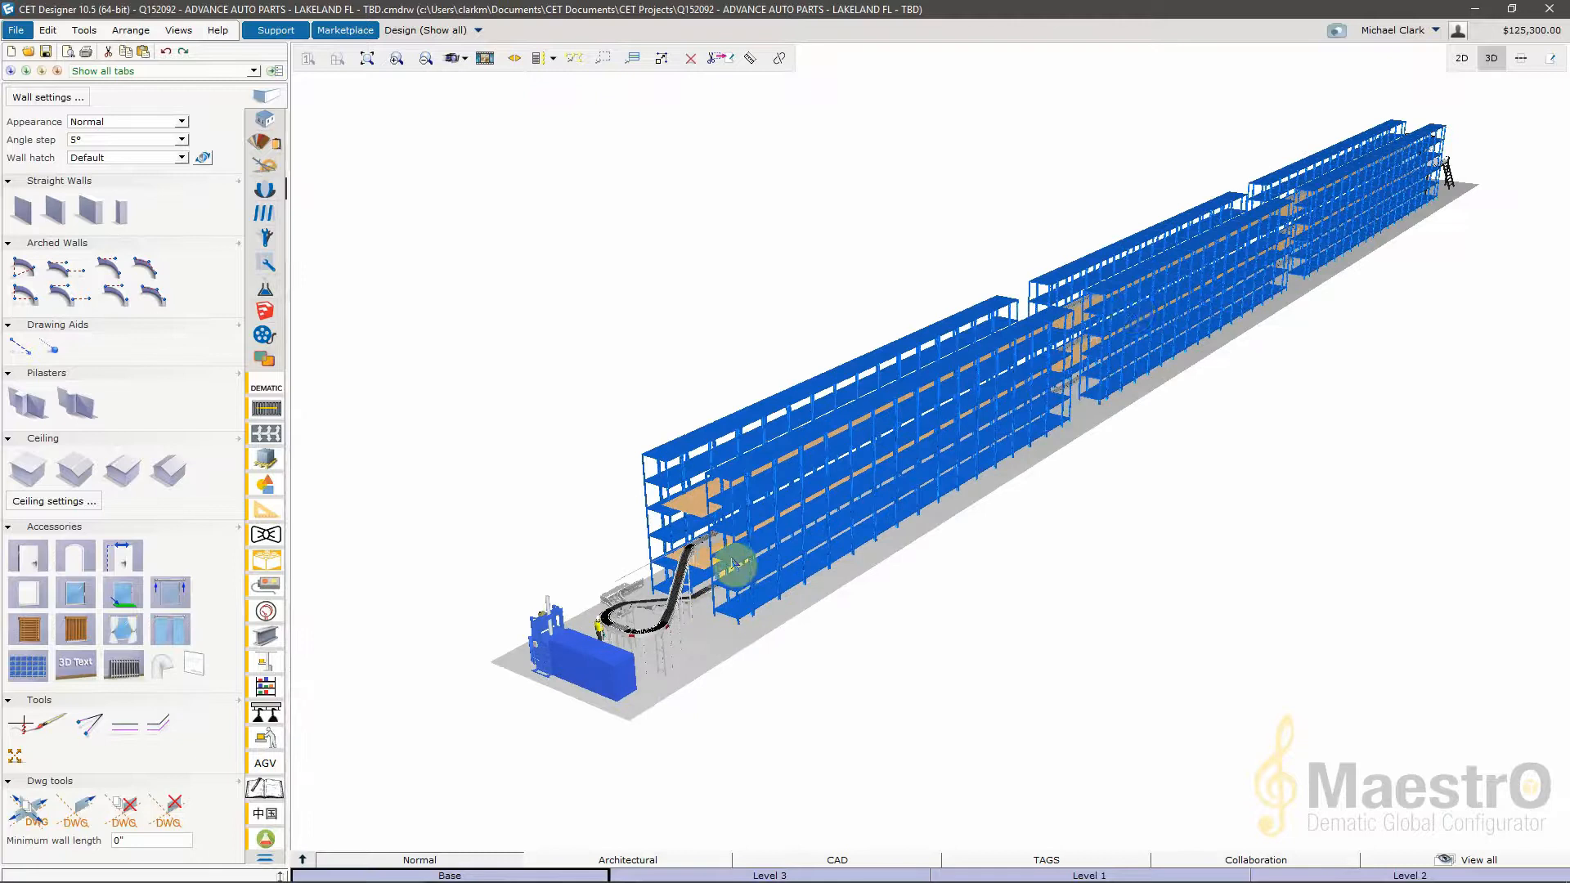
click(1462, 59)
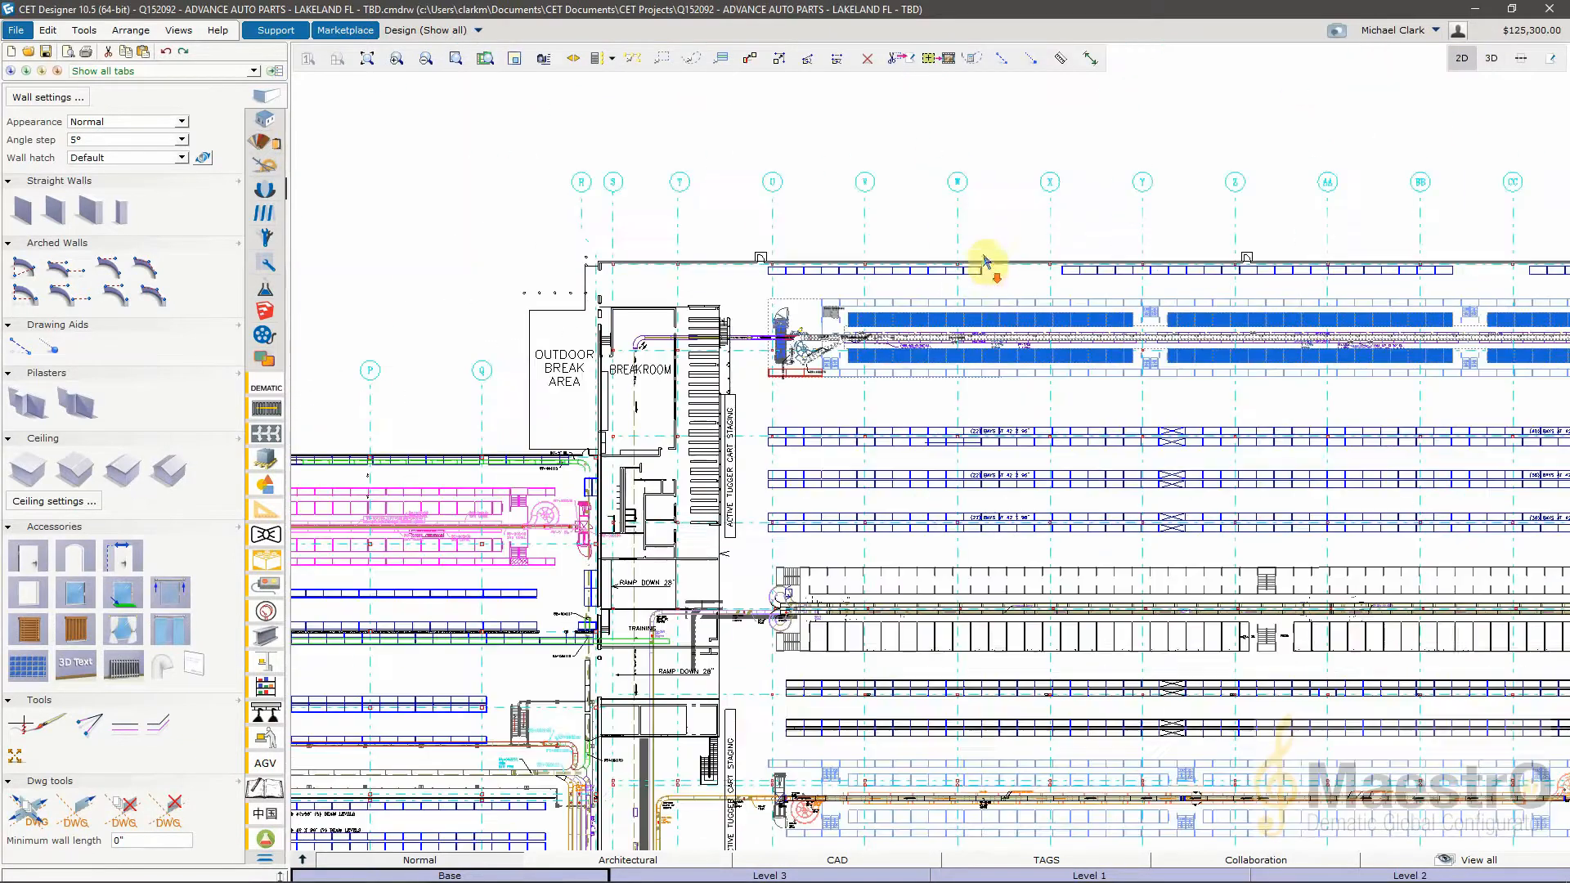
scroll(749, 393, down, 3)
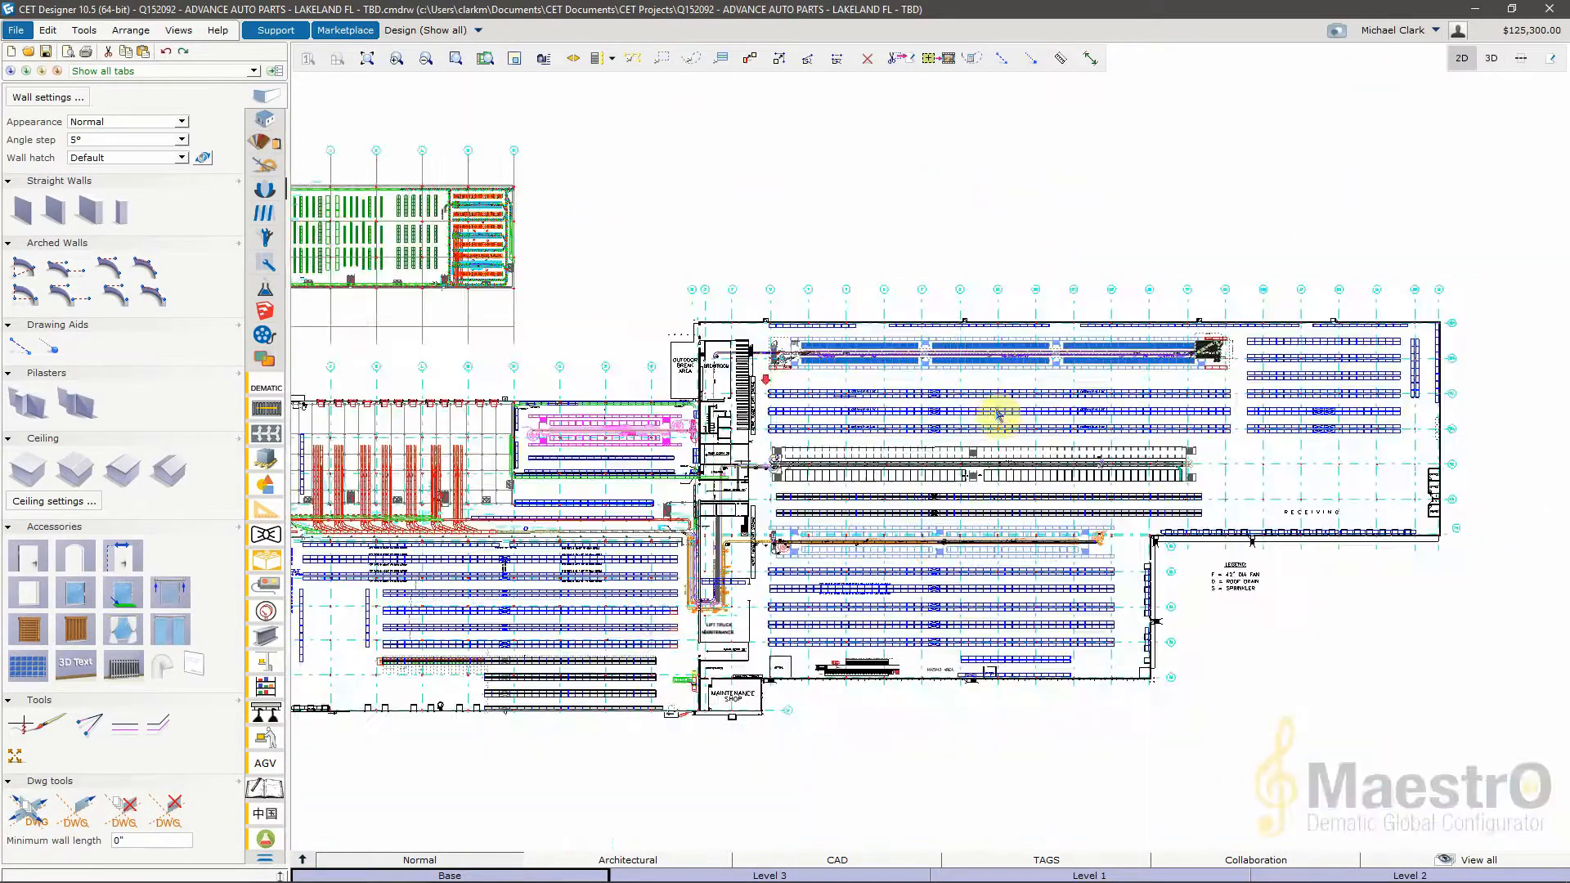
scroll(851, 350, up, 5)
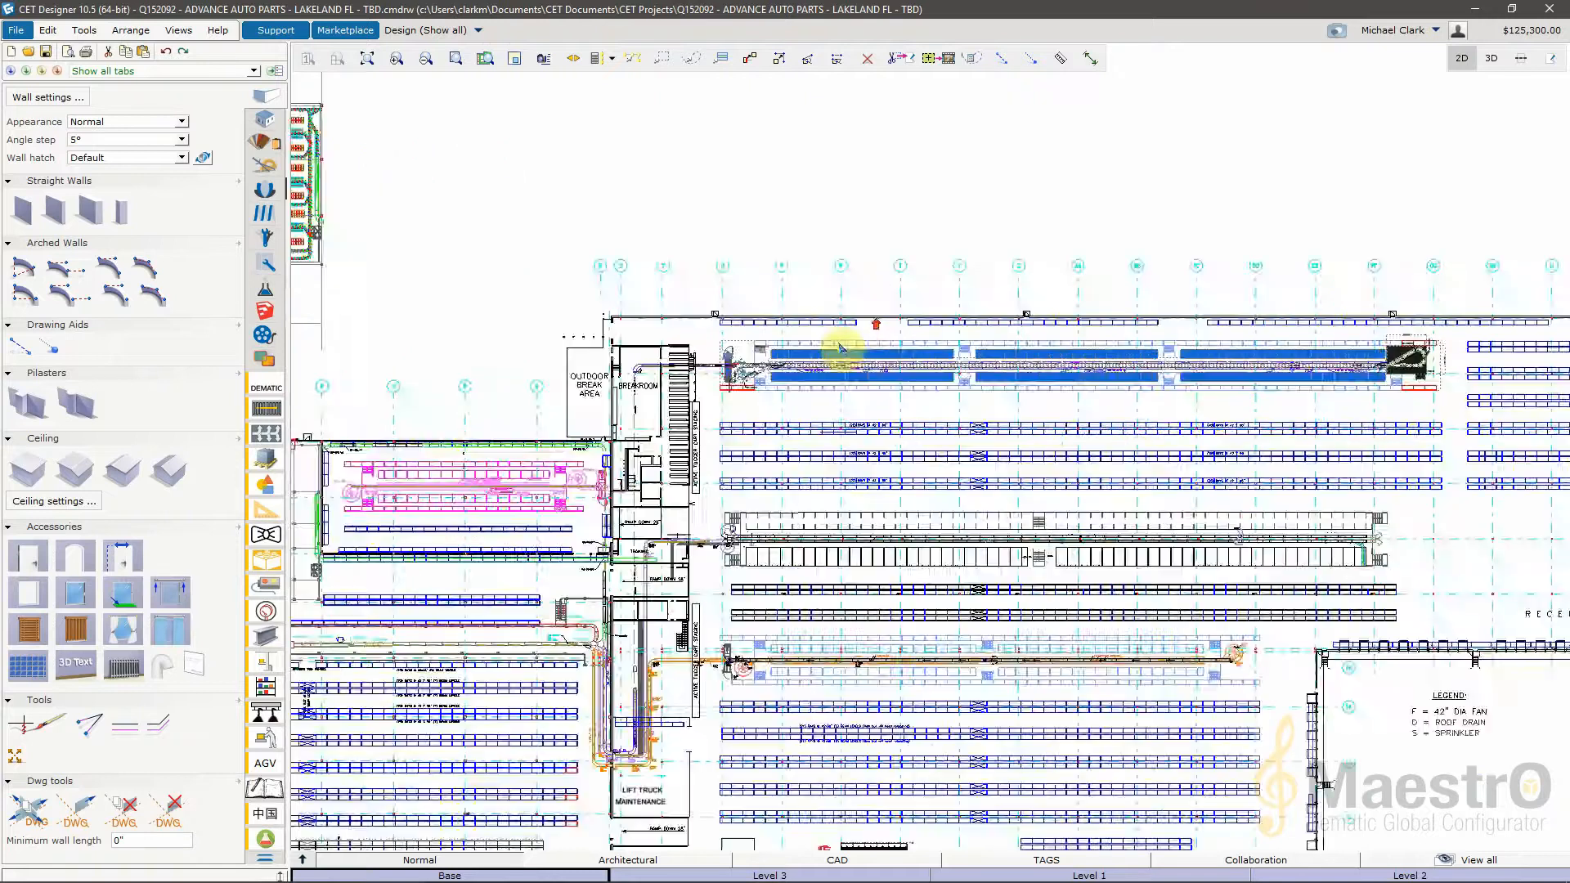
scroll(1372, 460, down, 3)
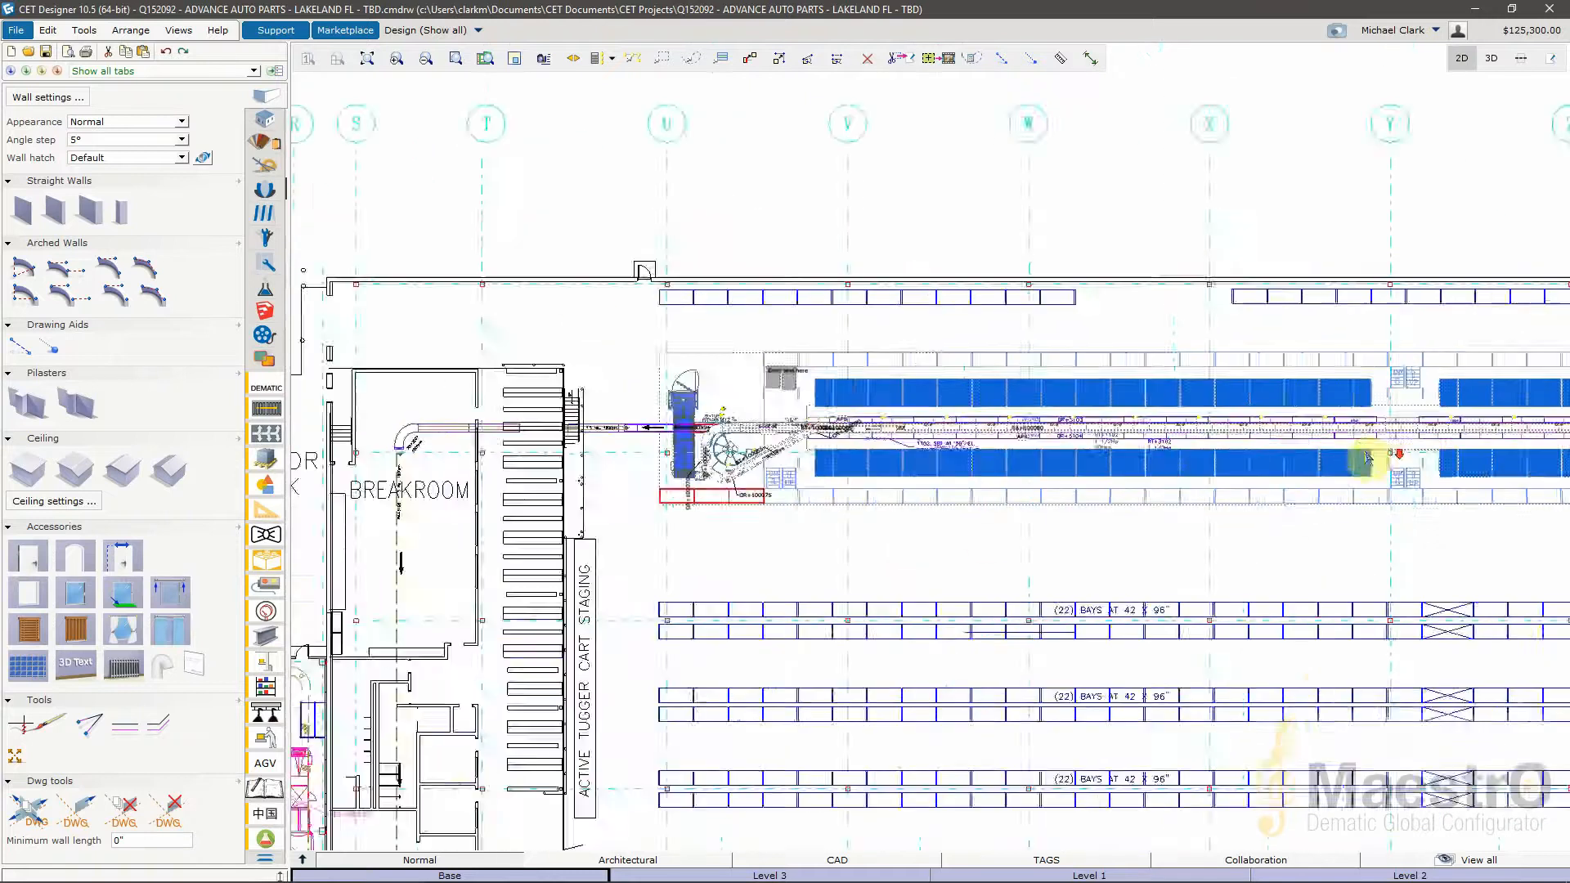
middle_drag(1326, 413, 901, 378)
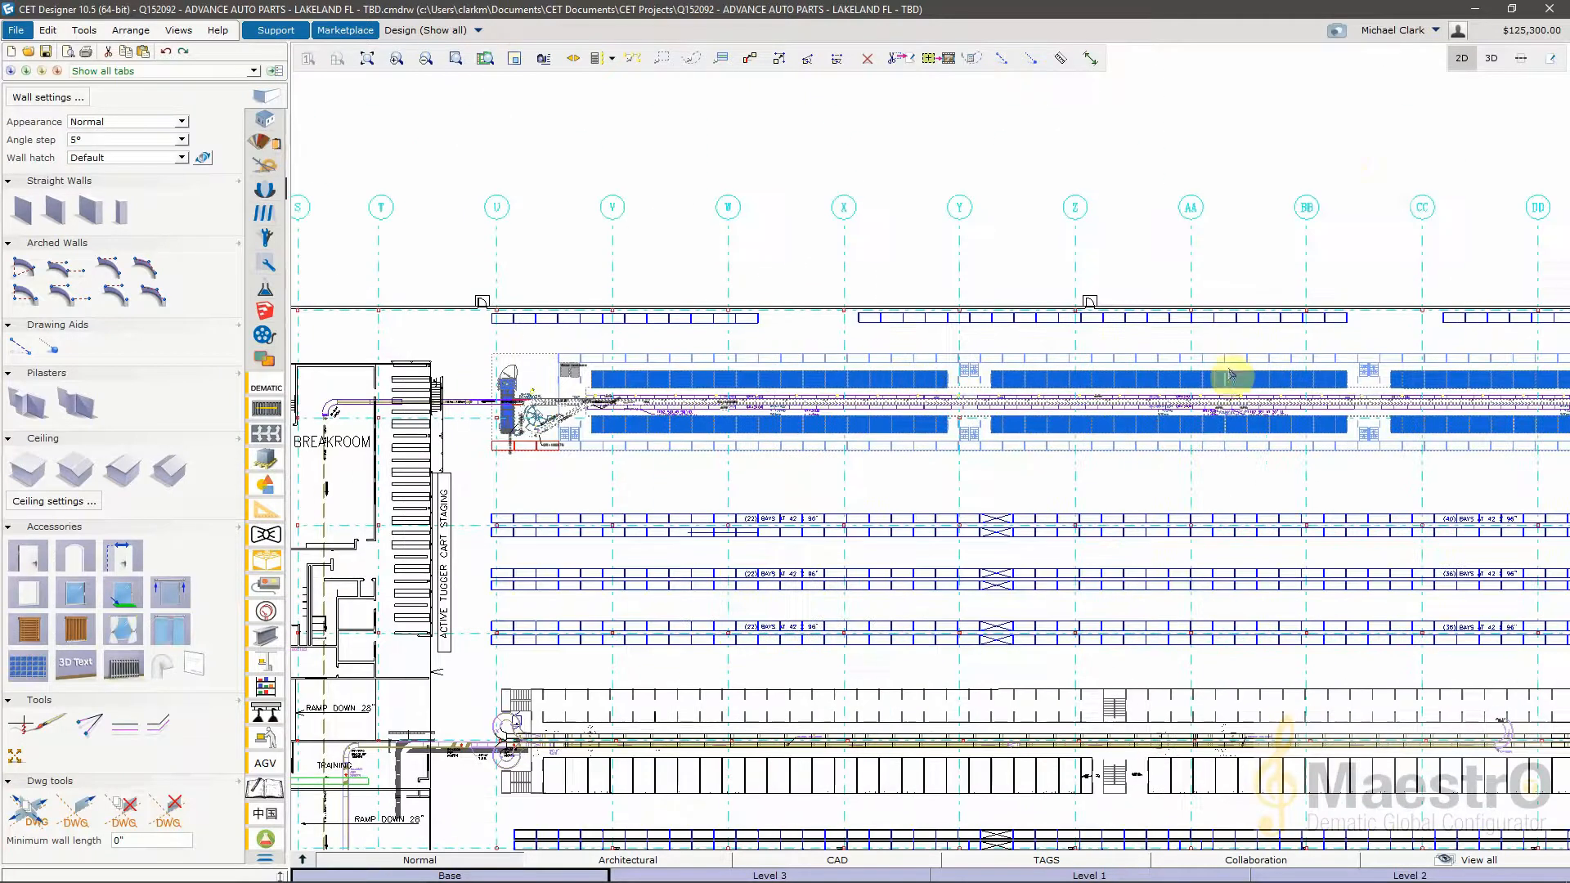
click(1492, 58)
scroll(809, 368, down, 2)
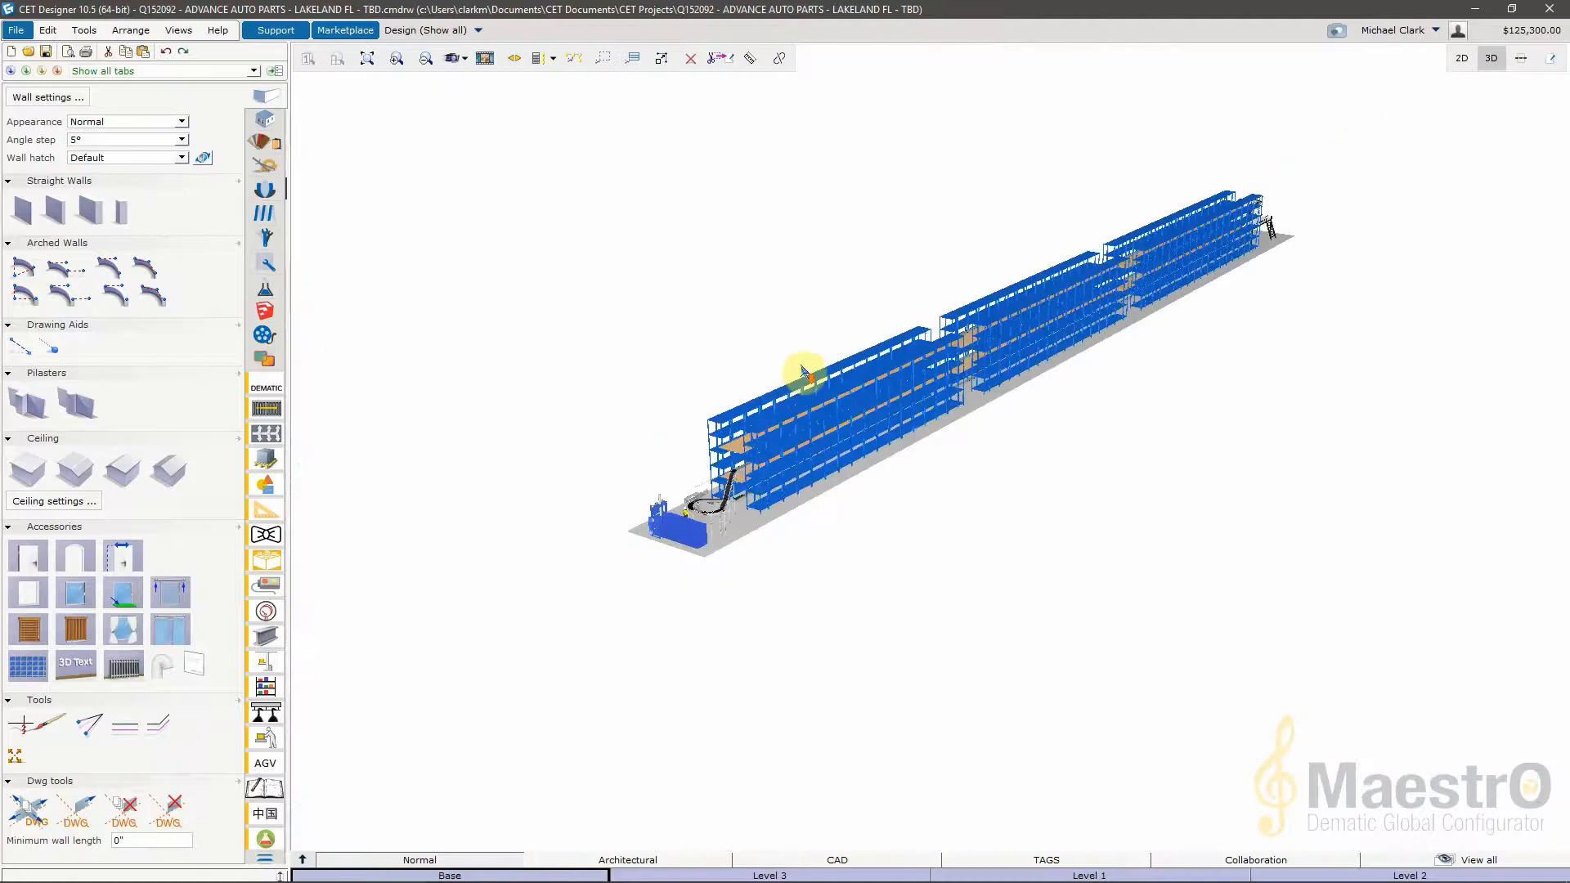
scroll(818, 364, up, 2)
mouse_move(762, 358)
middle_down()
mouse_move(897, 351)
mouse_move(735, 350)
middle_up()
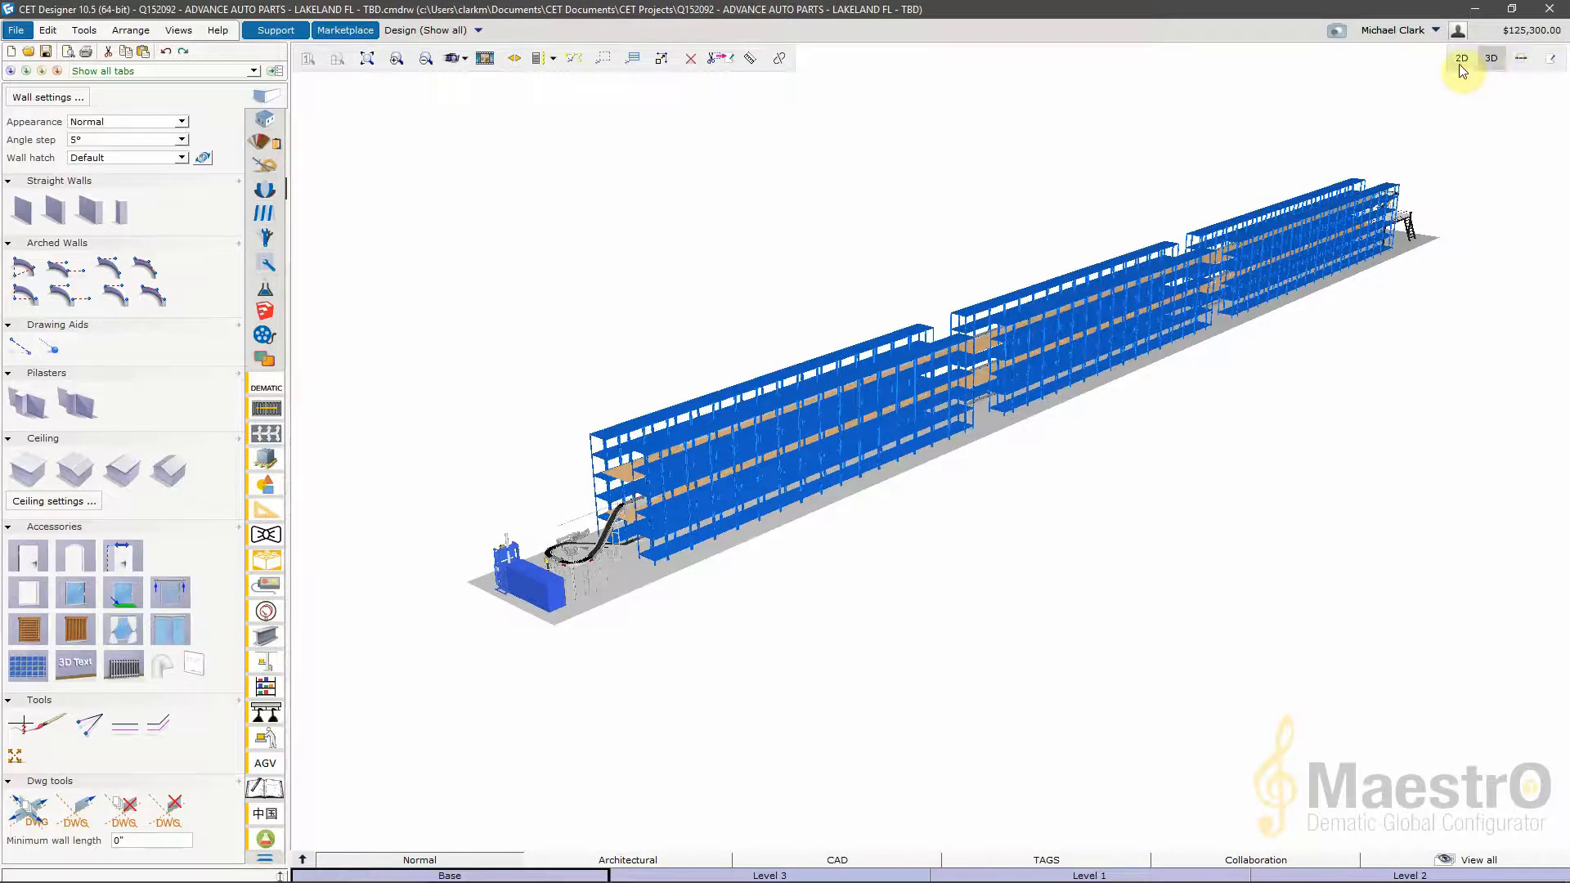
Start a new premade title block paper in paper space with PMC folder 01.50.01 MECHANICAL QUOTE DRAWINGS.
click(1551, 61)
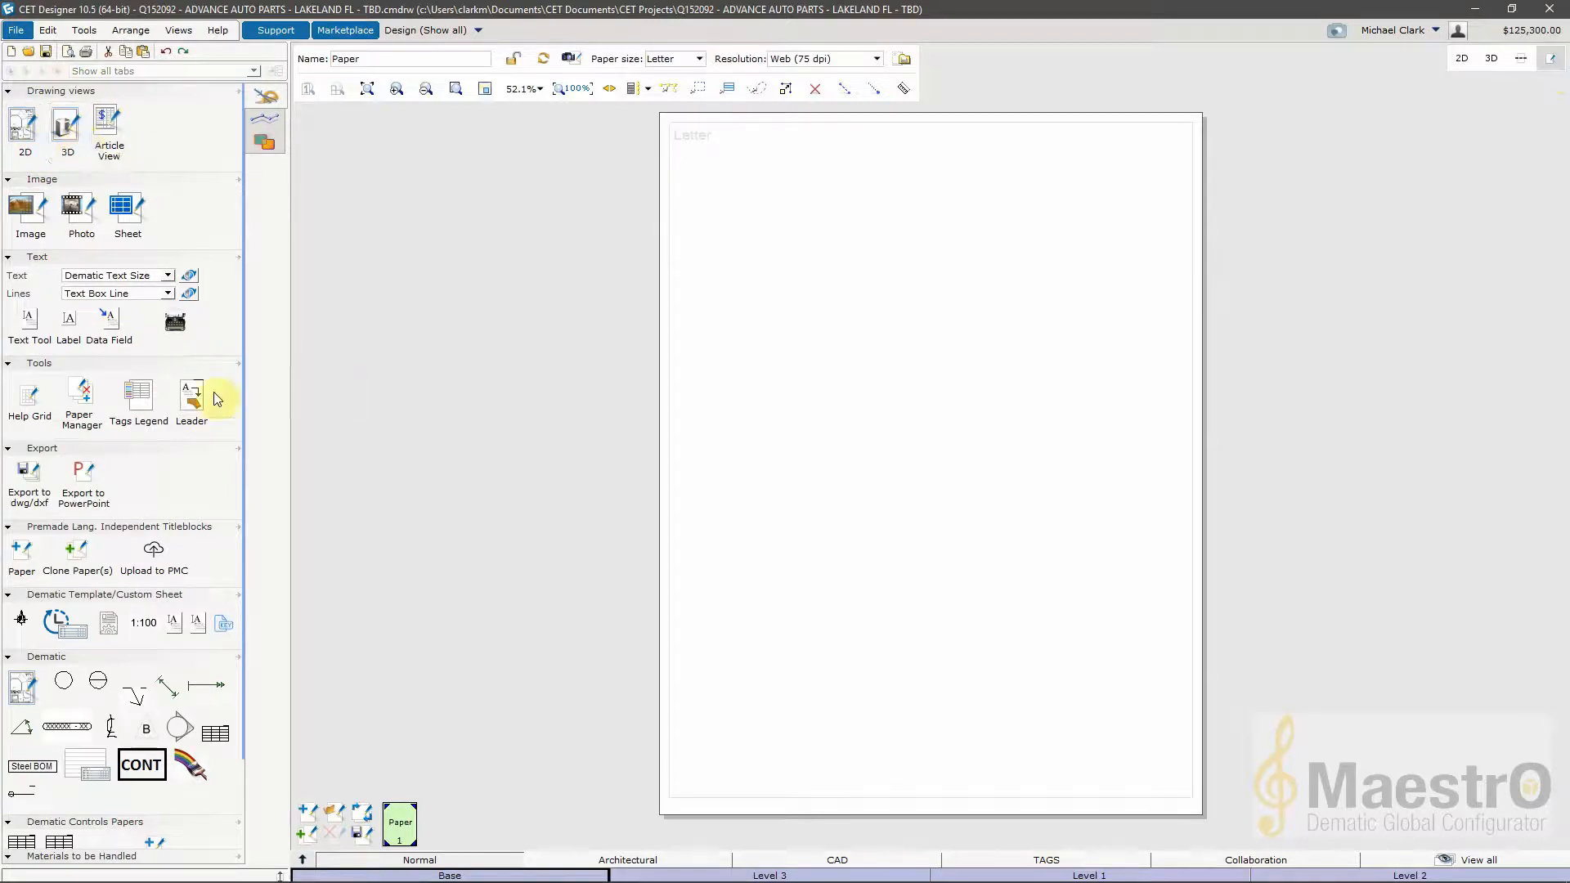
scroll(208, 401, down, 3)
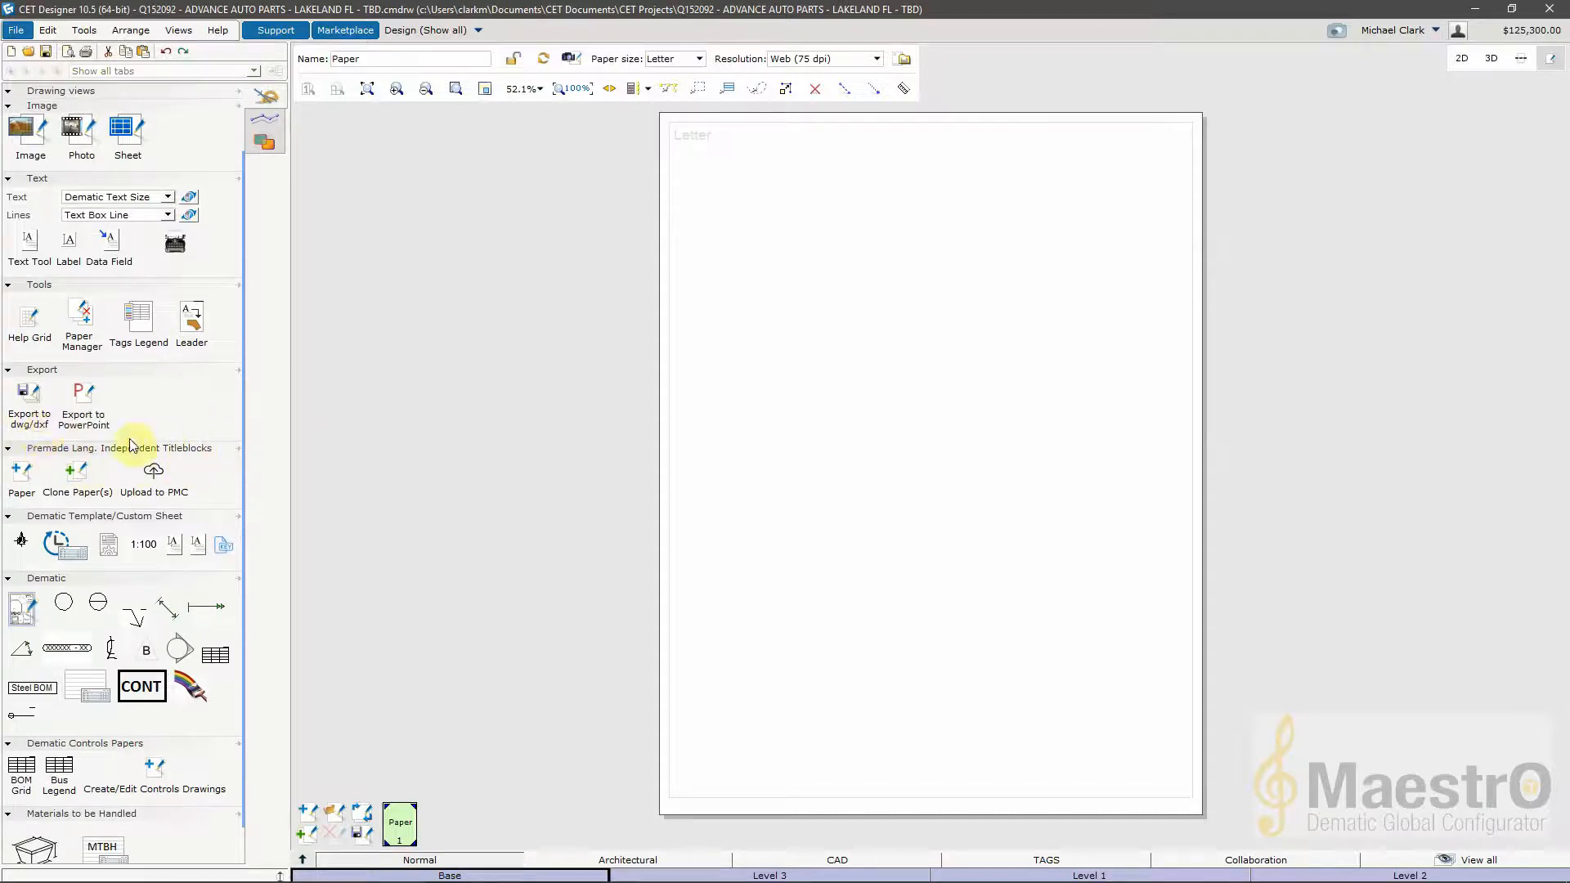
click(22, 482)
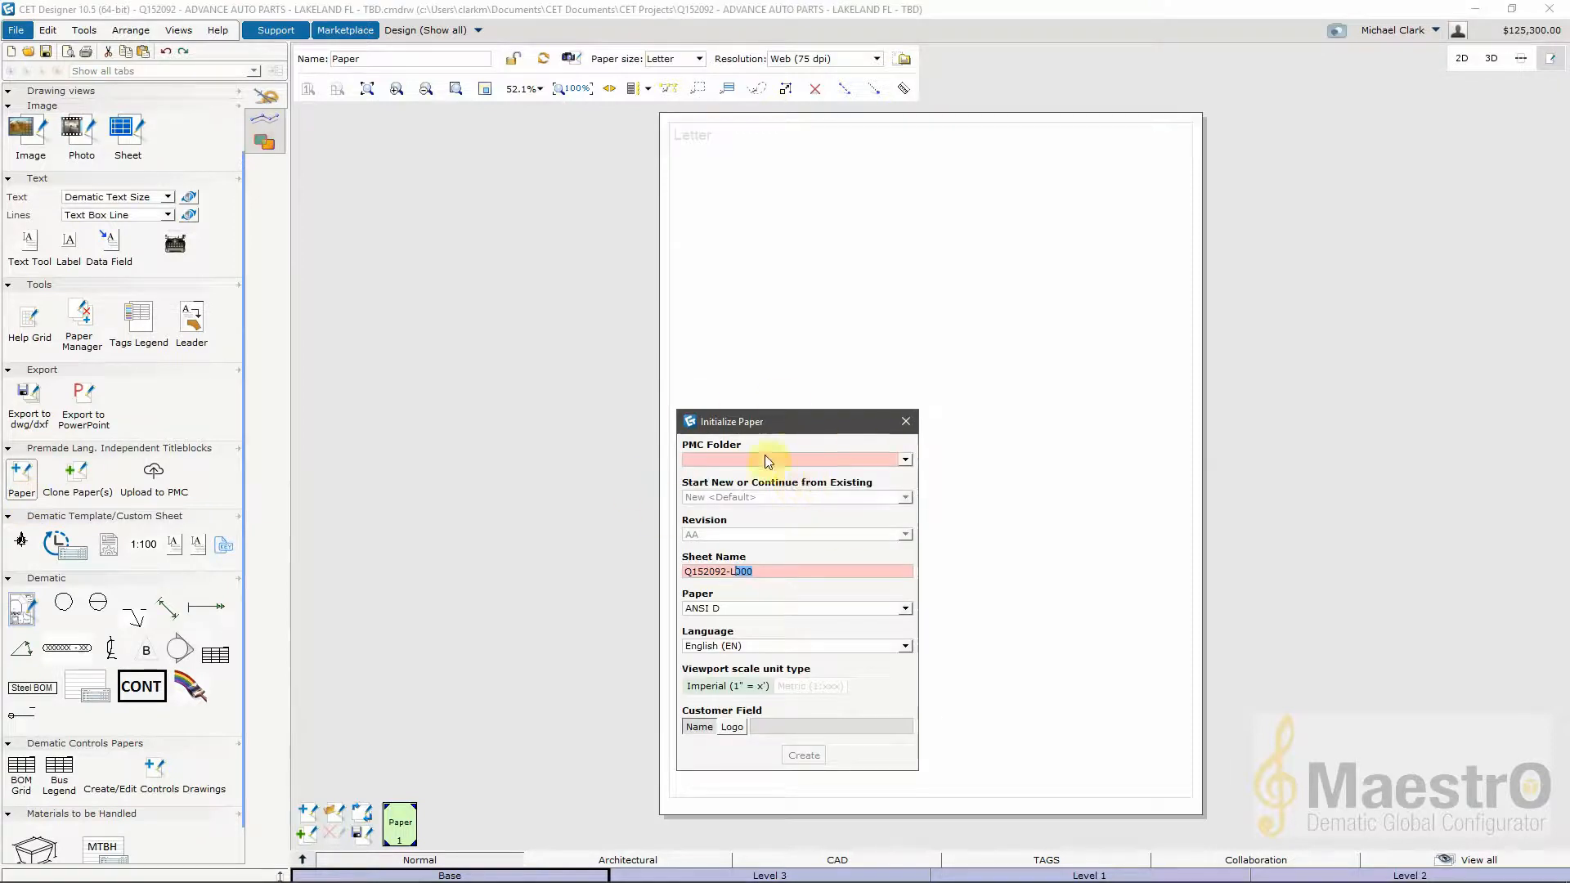
click(907, 460)
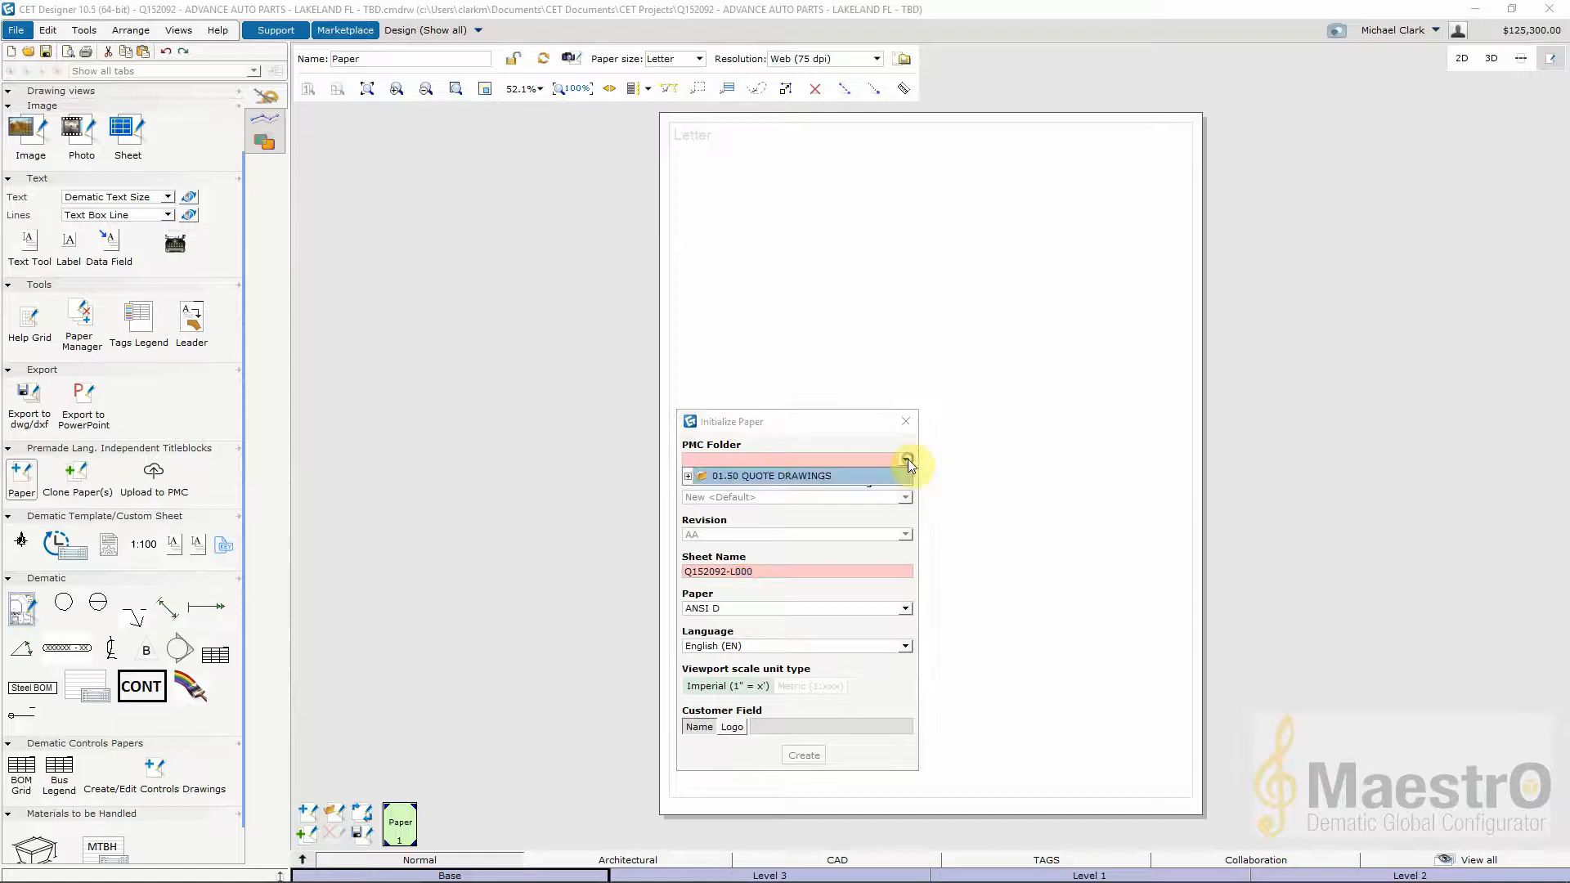
click(688, 475)
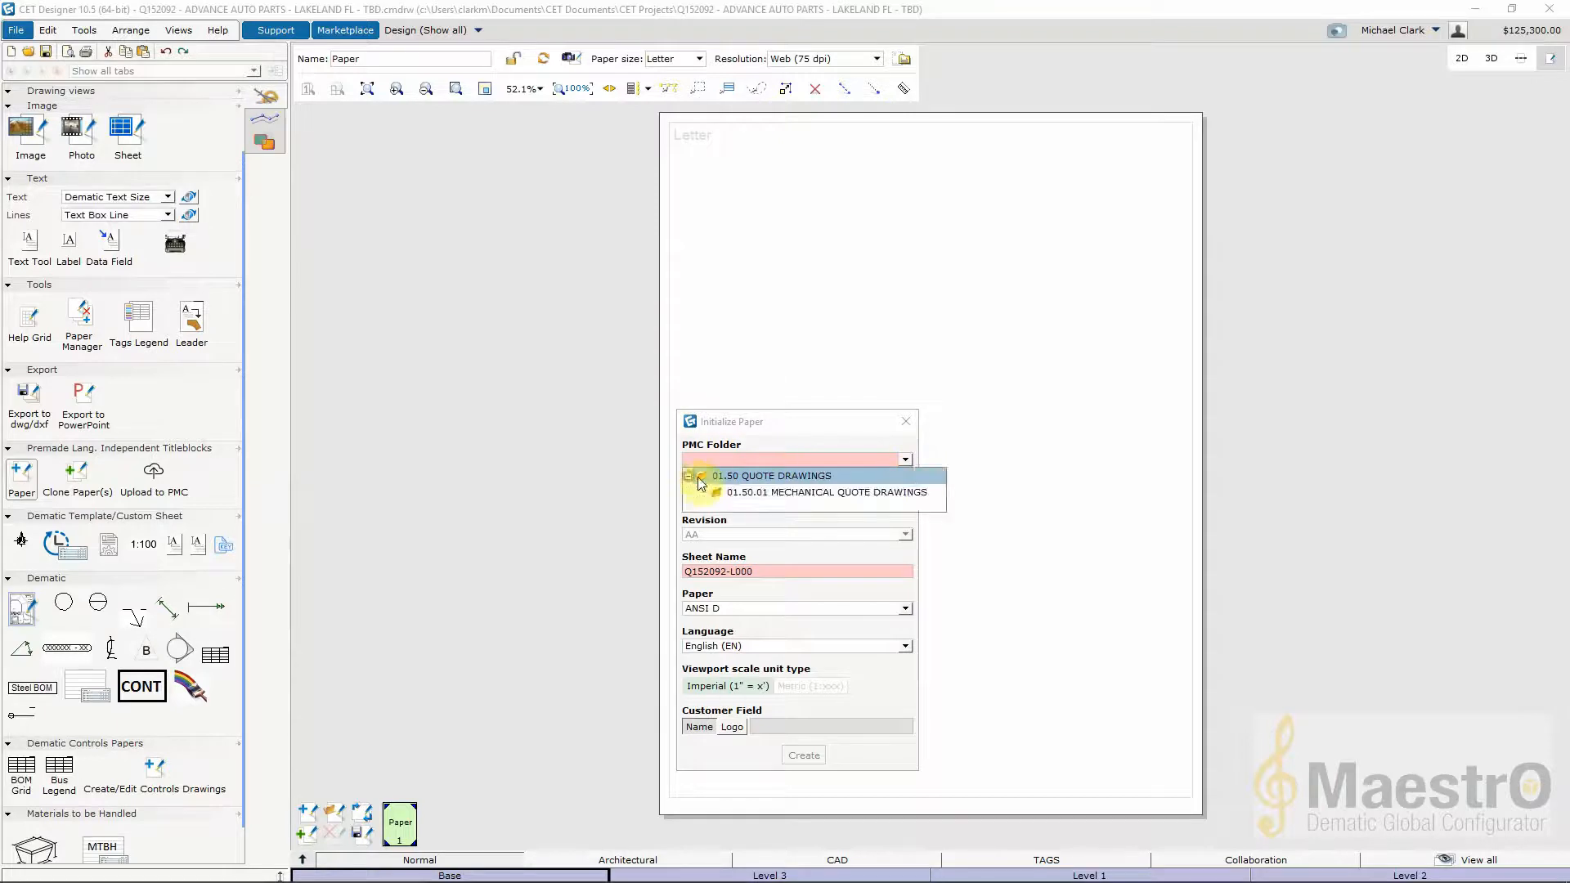
click(849, 493)
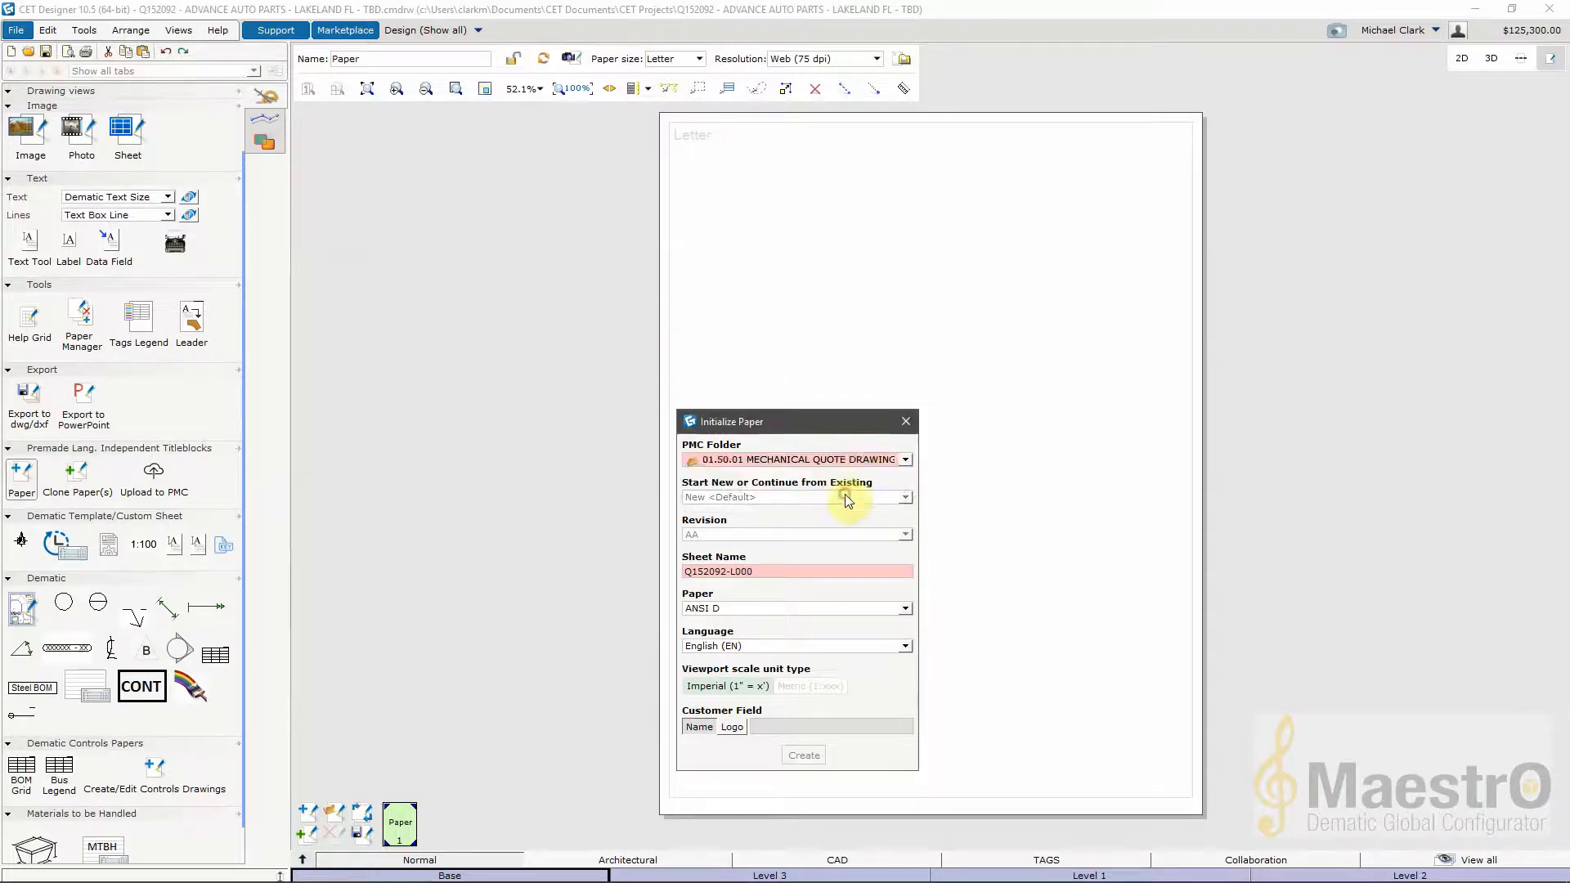
Create the paper as New <Default> with sheet name Q152092-L010, size ANSI D.
click(904, 498)
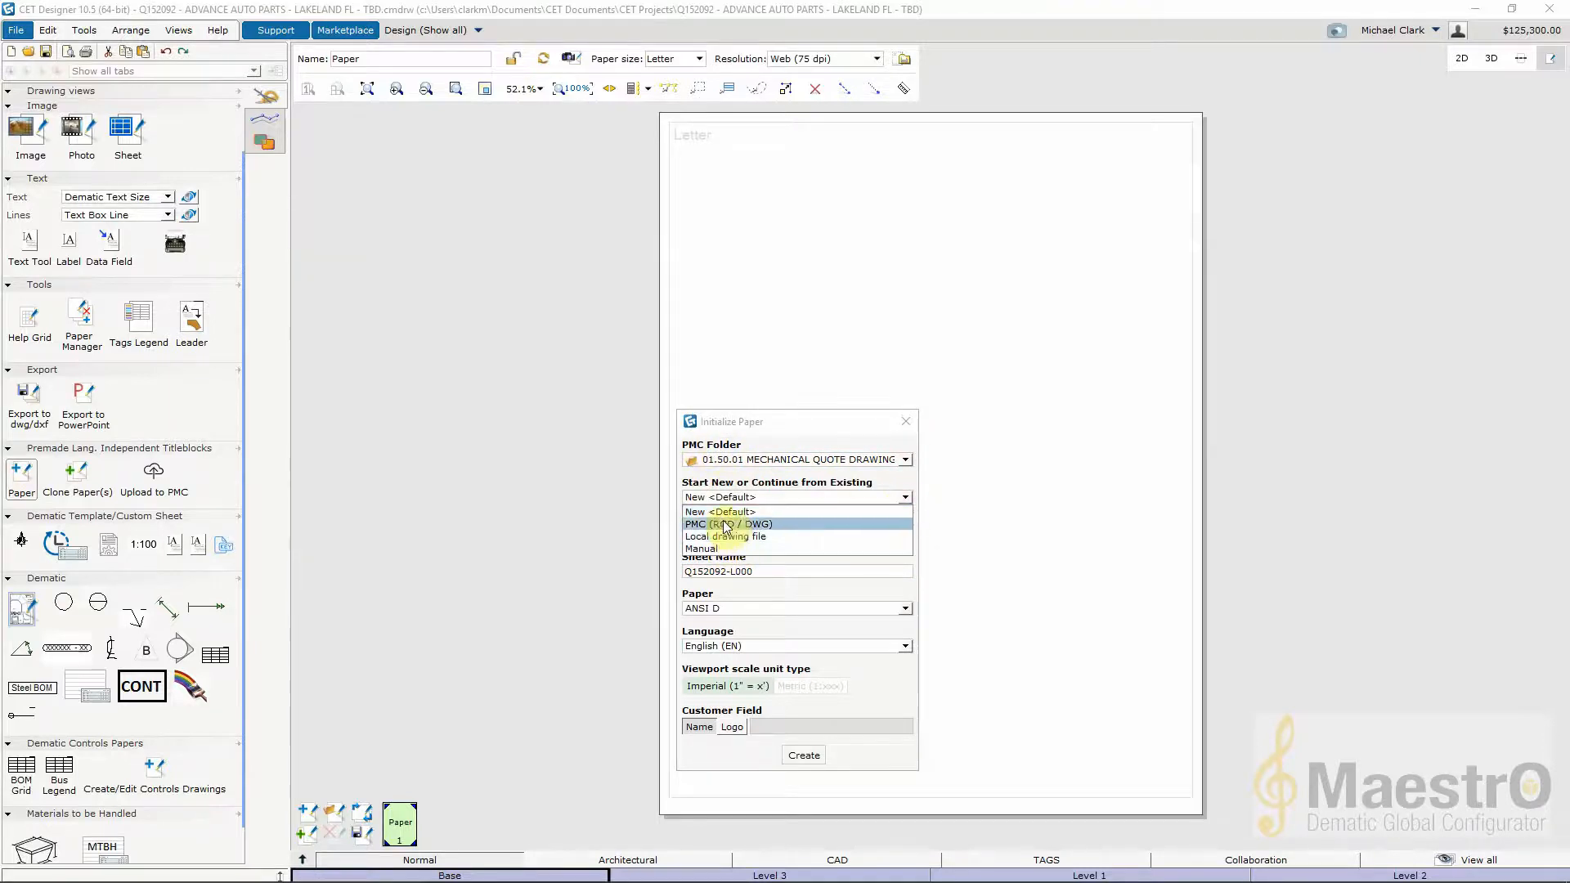
click(771, 511)
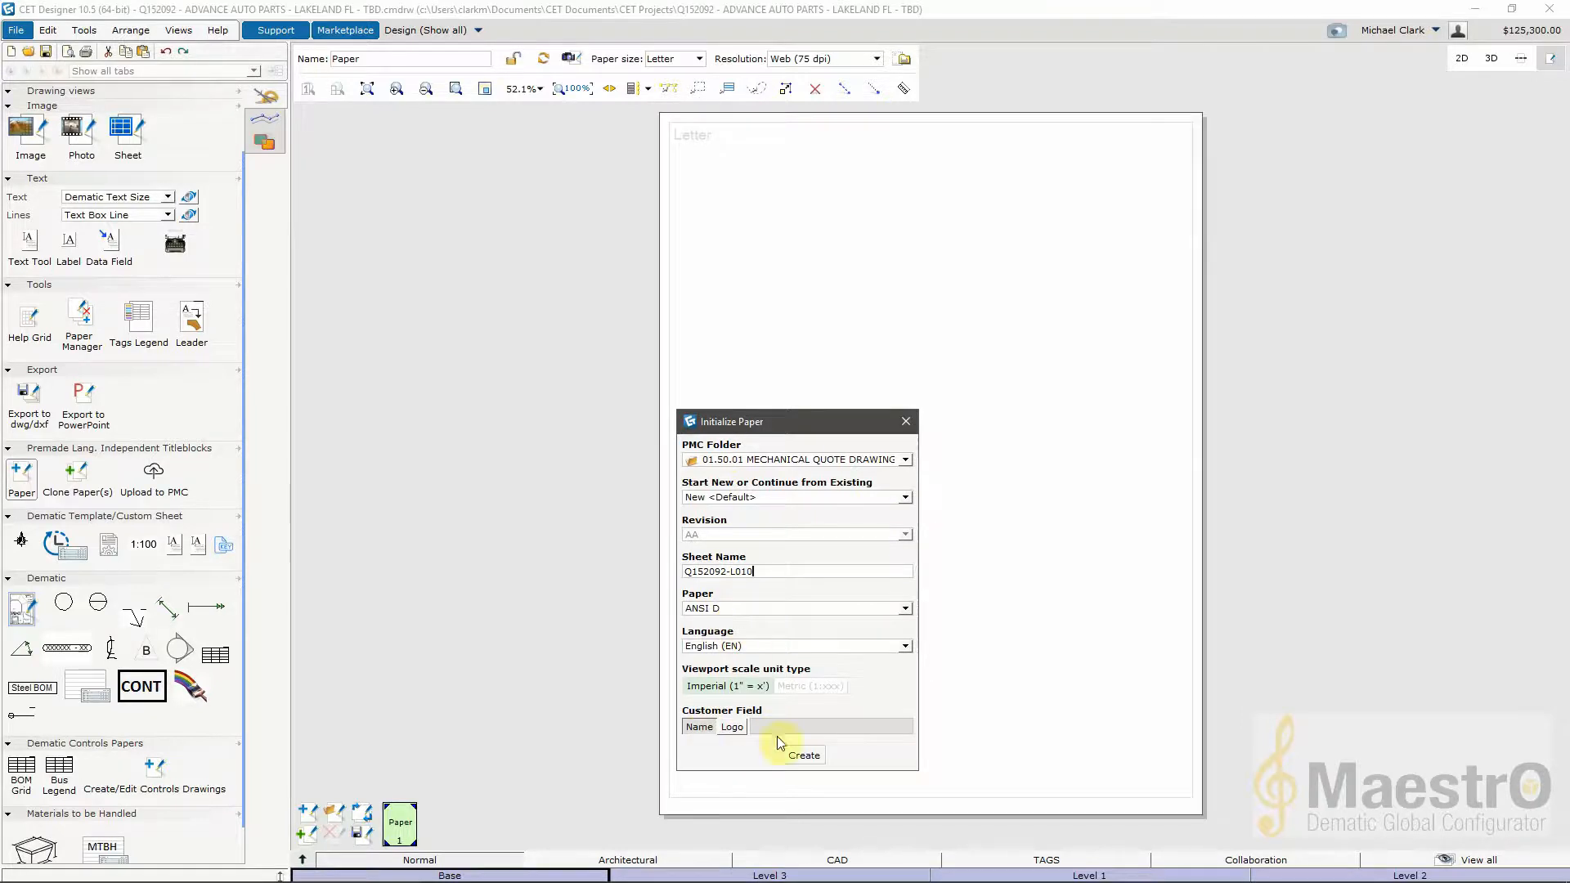
click(810, 757)
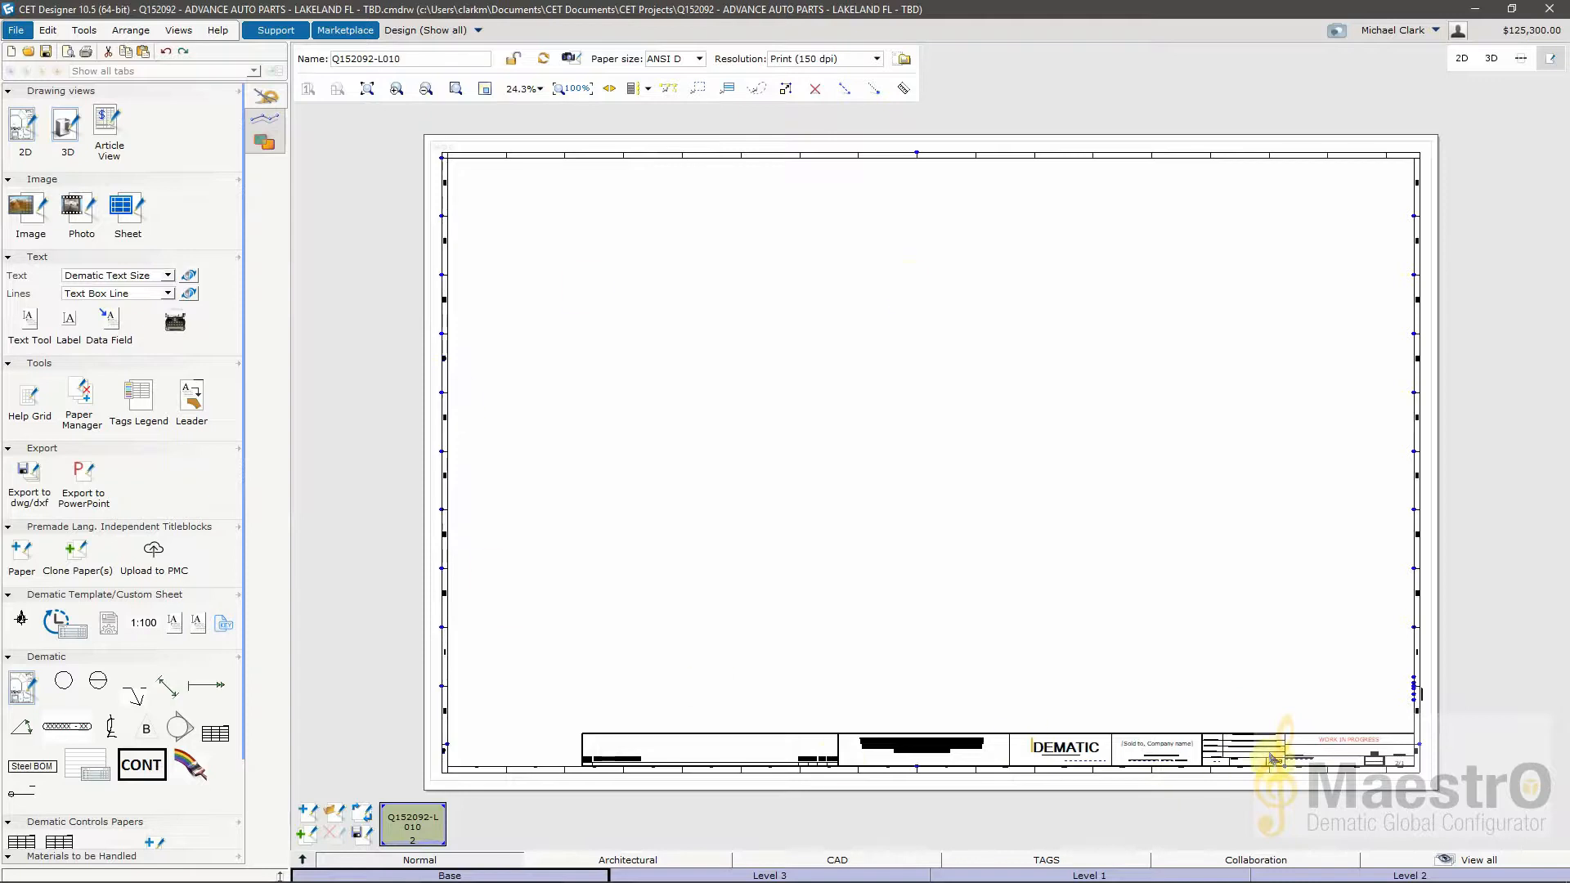
Add a revision entry to the revision history of the sheet's title block.
scroll(1272, 752, up, 4)
scroll(1263, 740, down, 1)
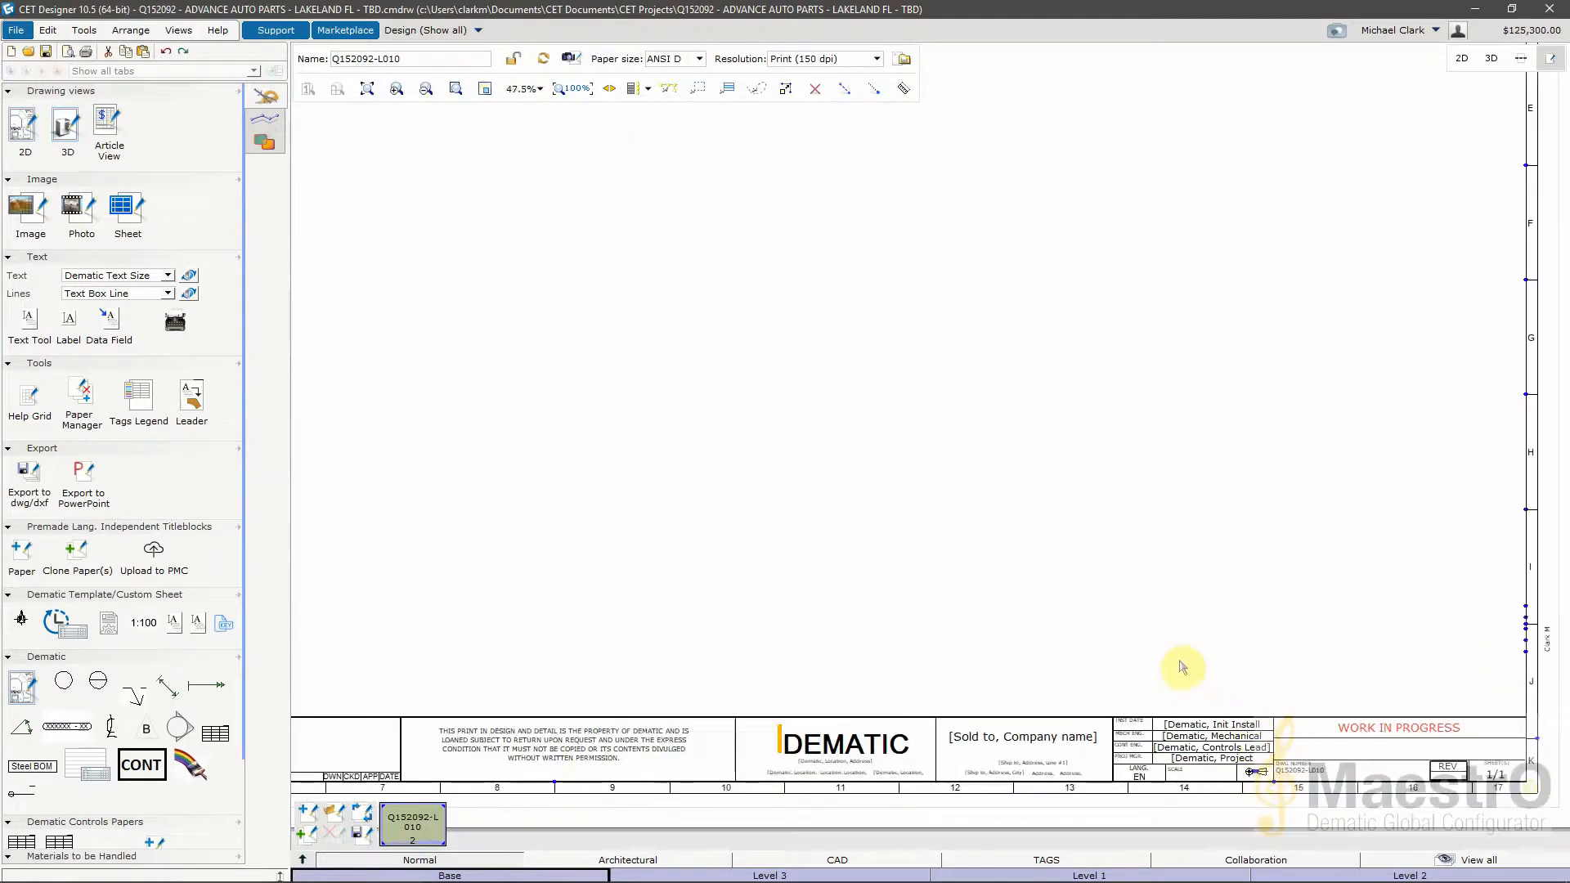
middle_drag(1245, 620, 947, 551)
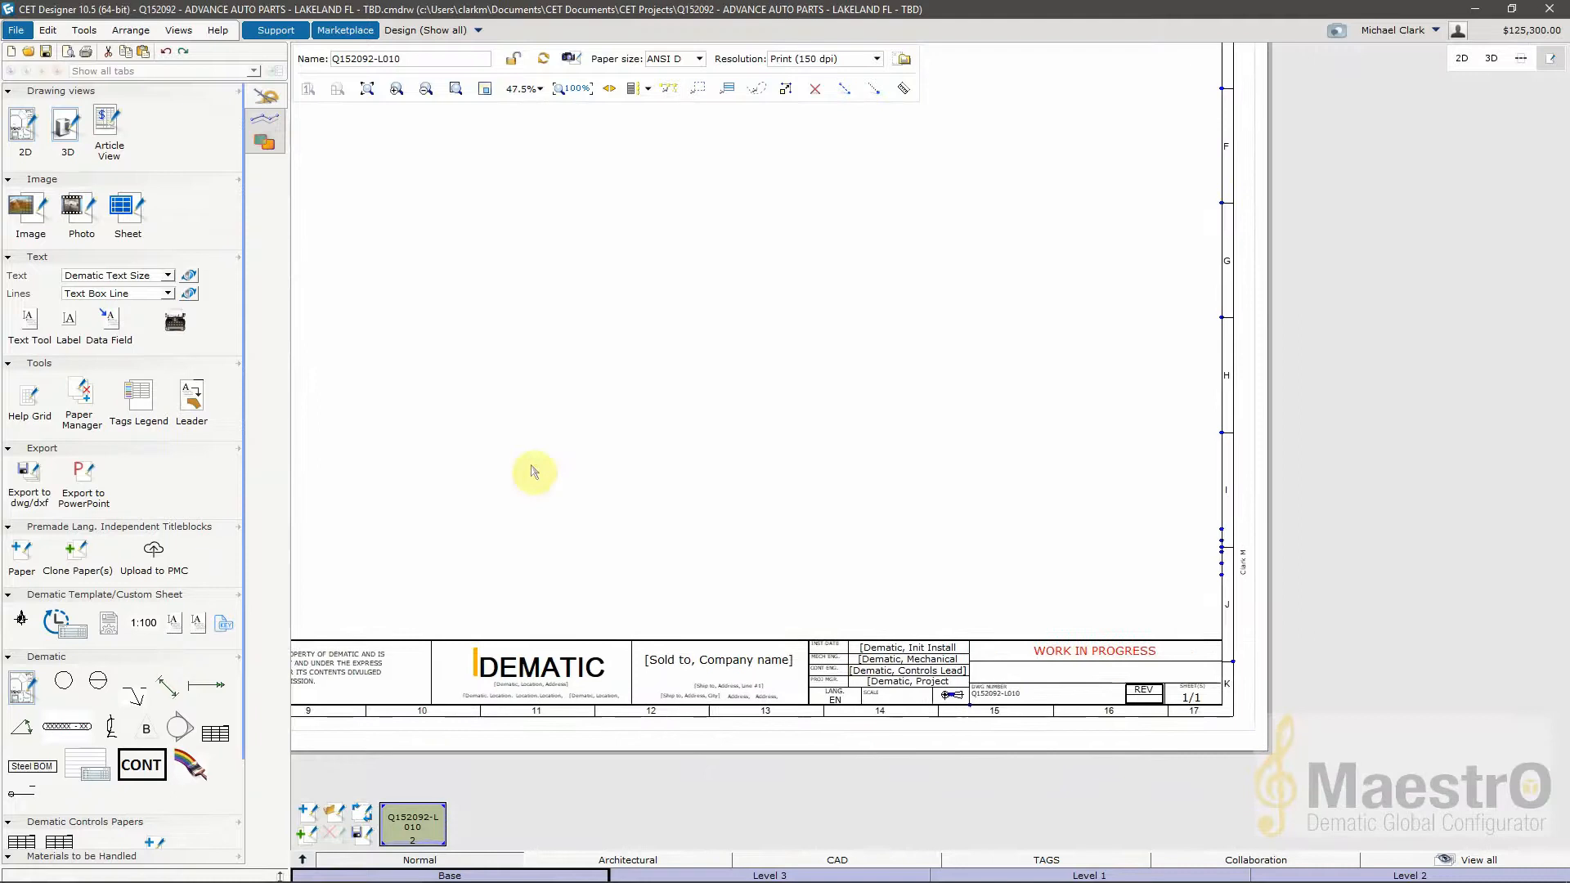
scroll(926, 672, up, 1)
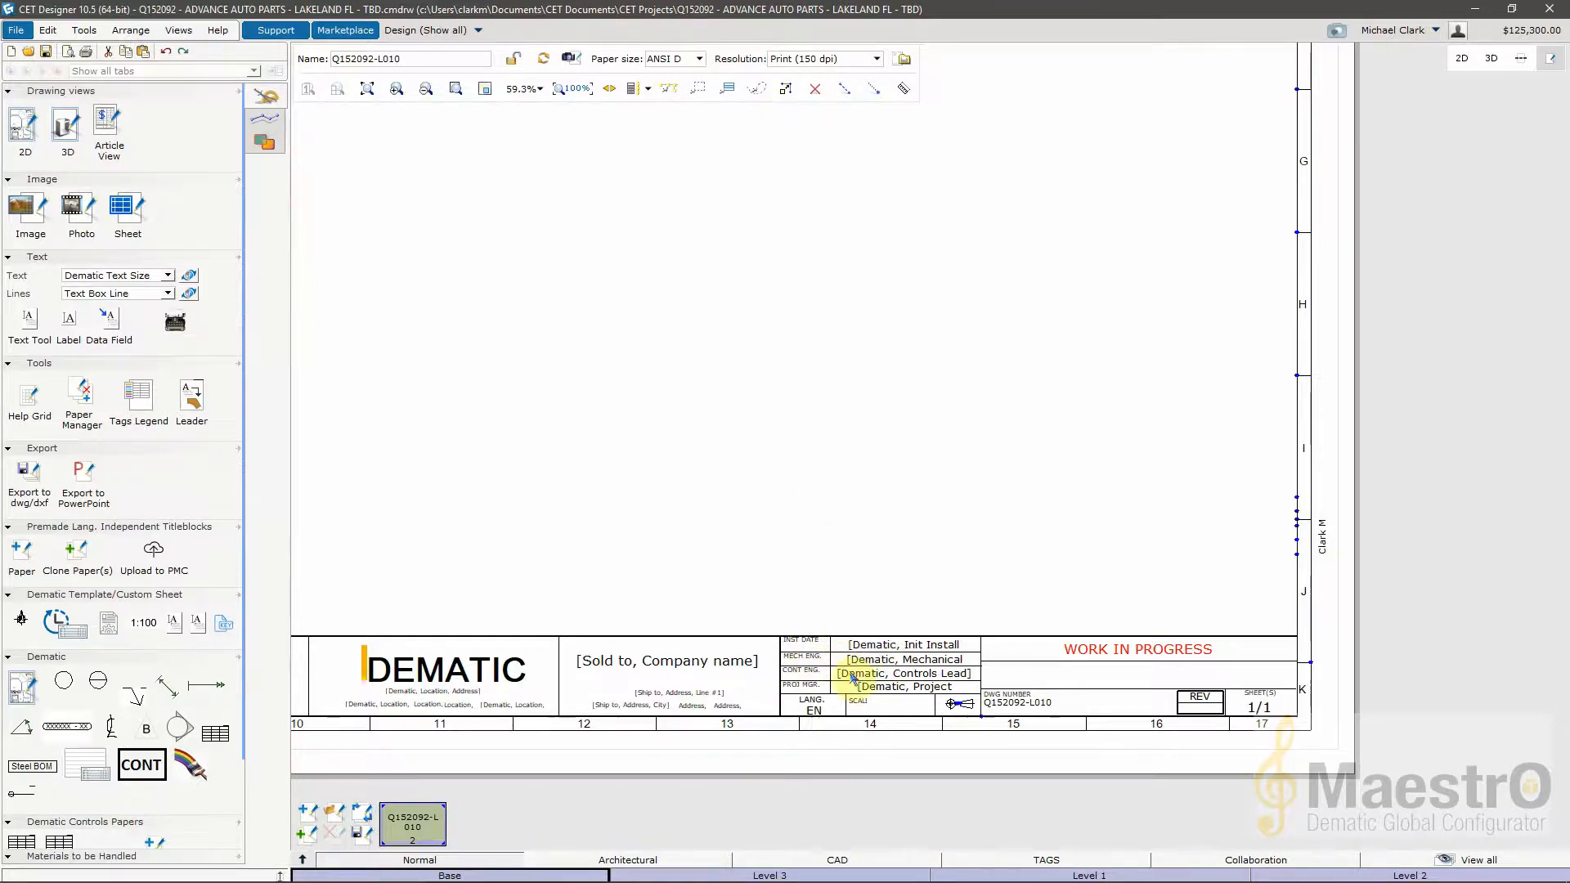
scroll(922, 672, down, 1)
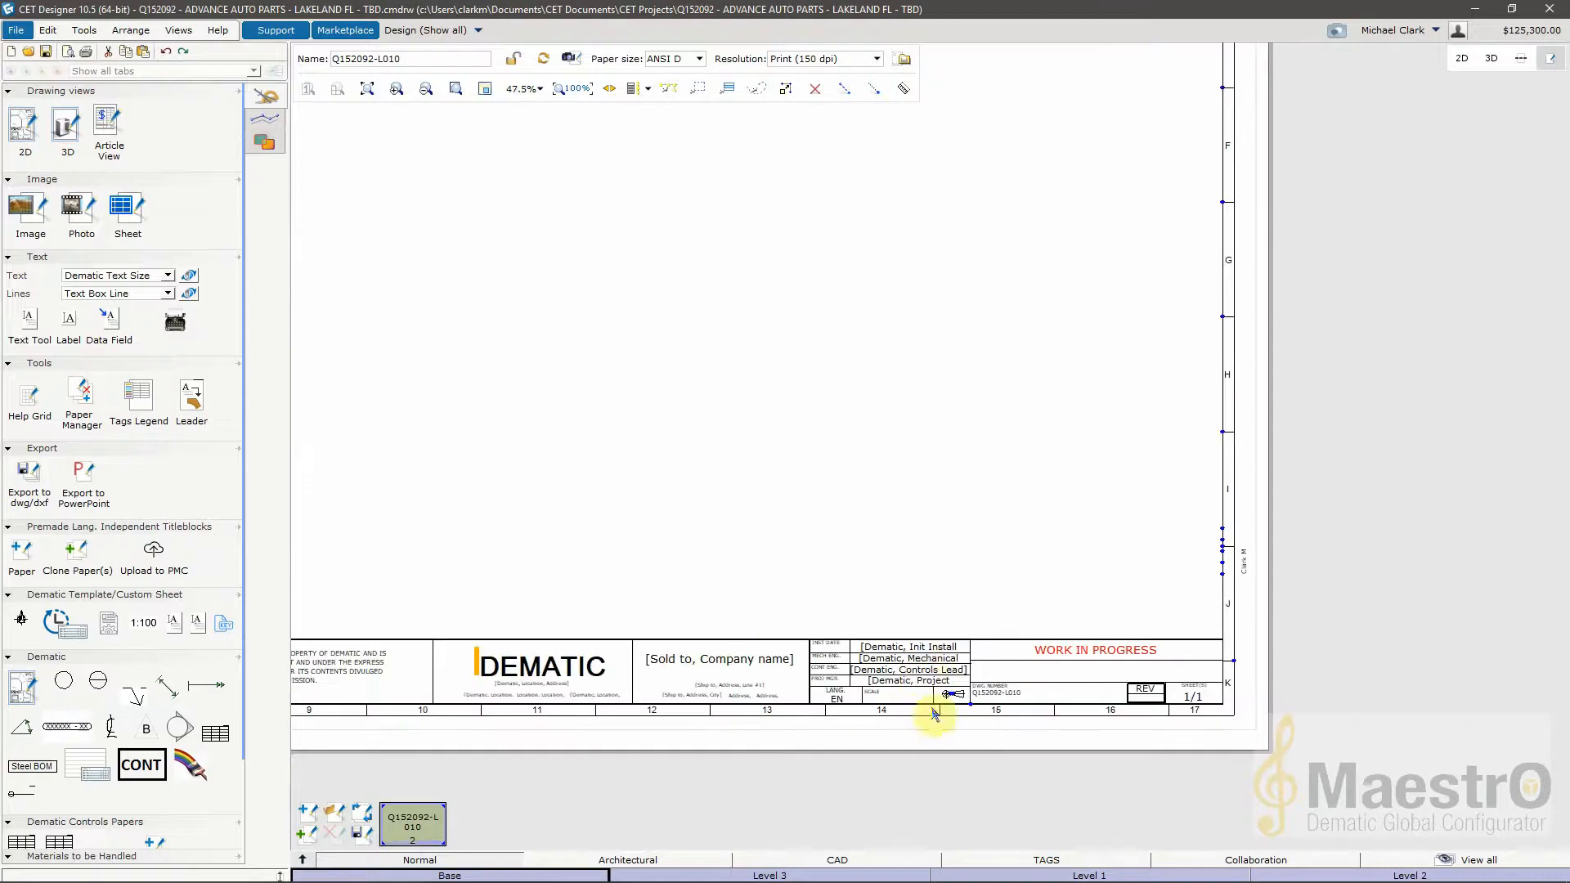
double_click(1147, 695)
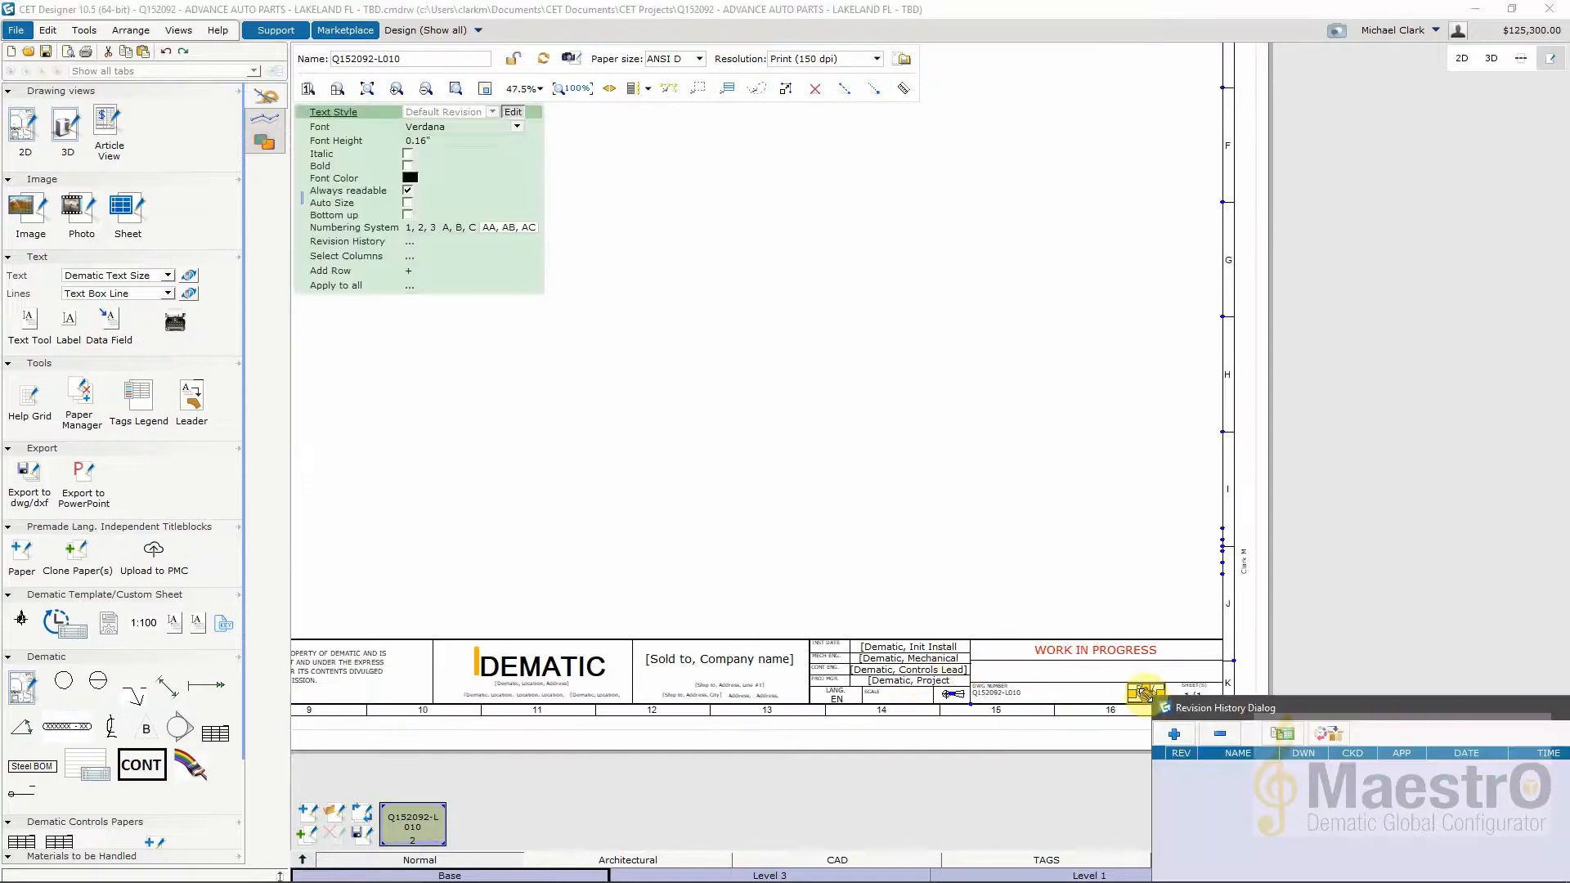
drag(1259, 710, 627, 375)
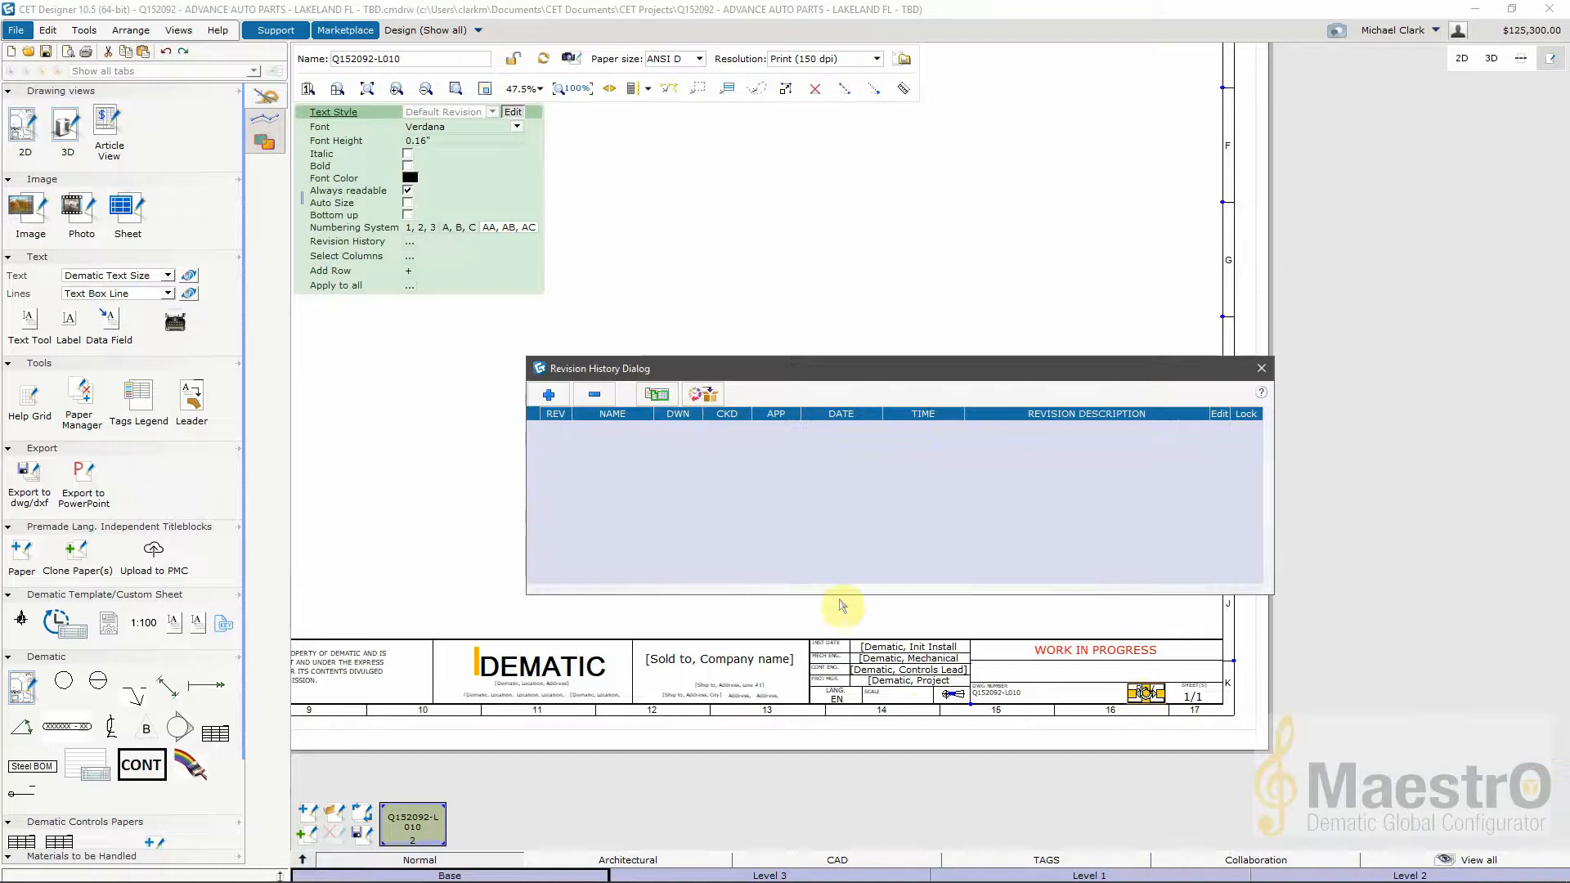
click(549, 395)
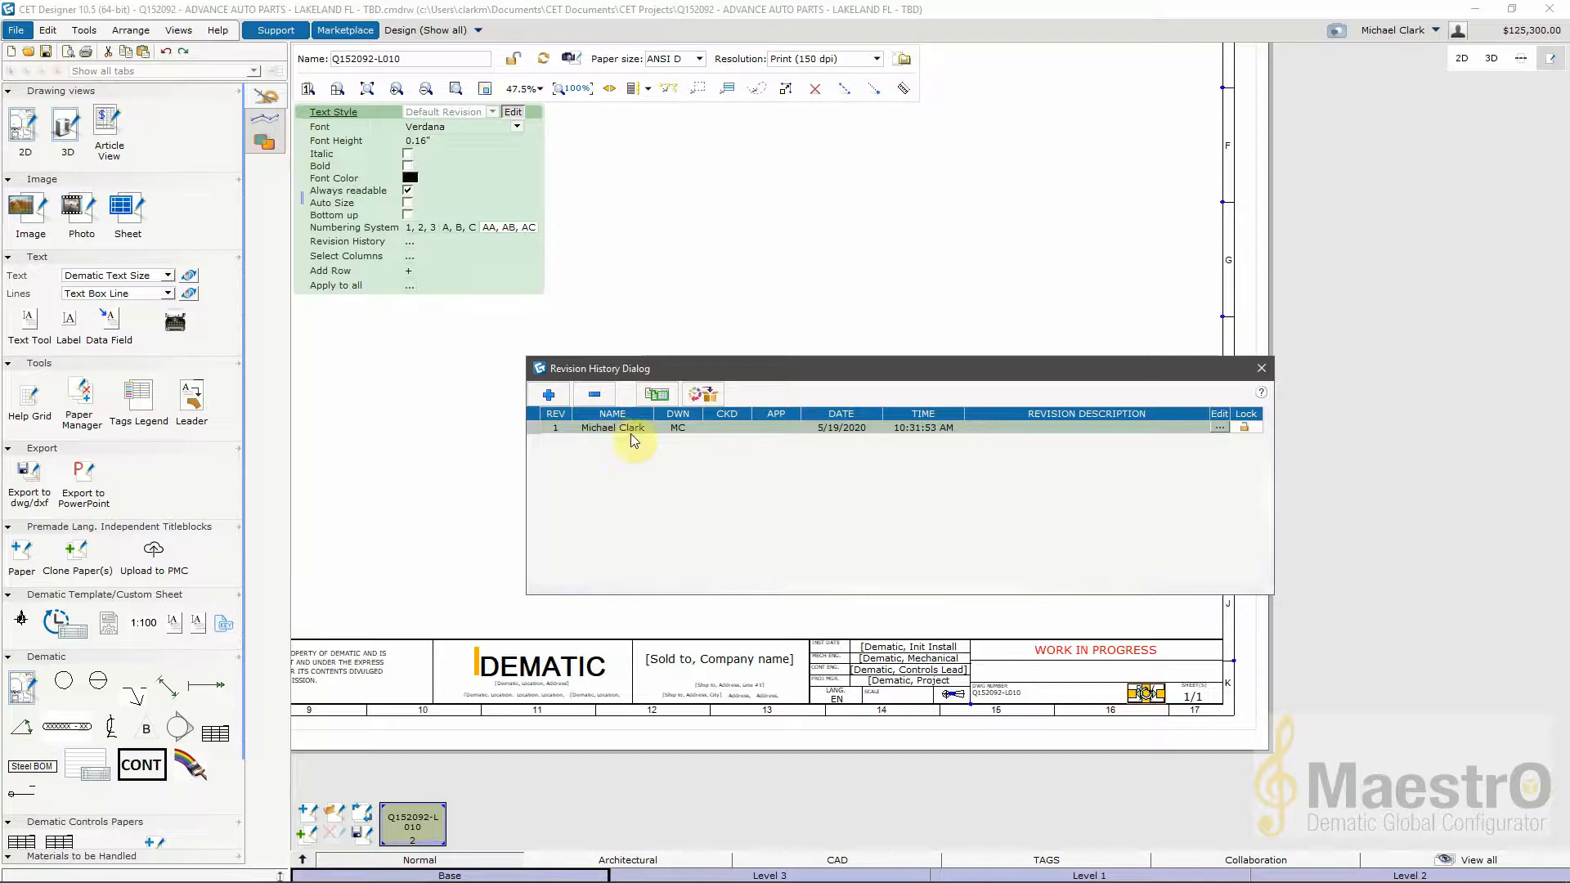
click(1261, 369)
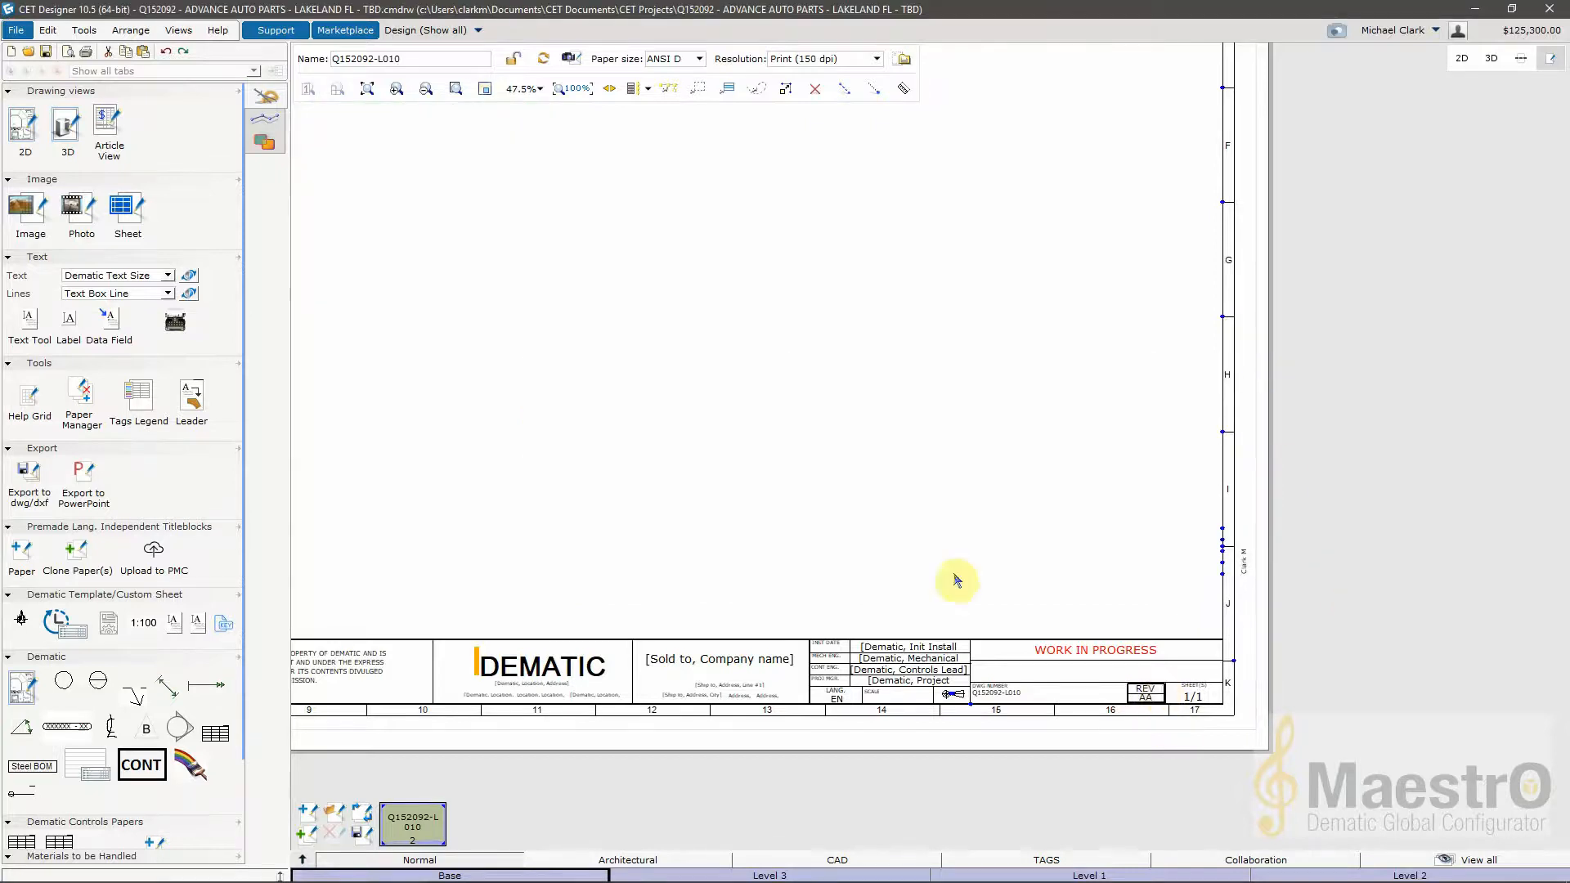
Place a Dematic 2D view filling the sheet's drawing area above the title block.
scroll(802, 477, down, 3)
scroll(871, 515, down, 2)
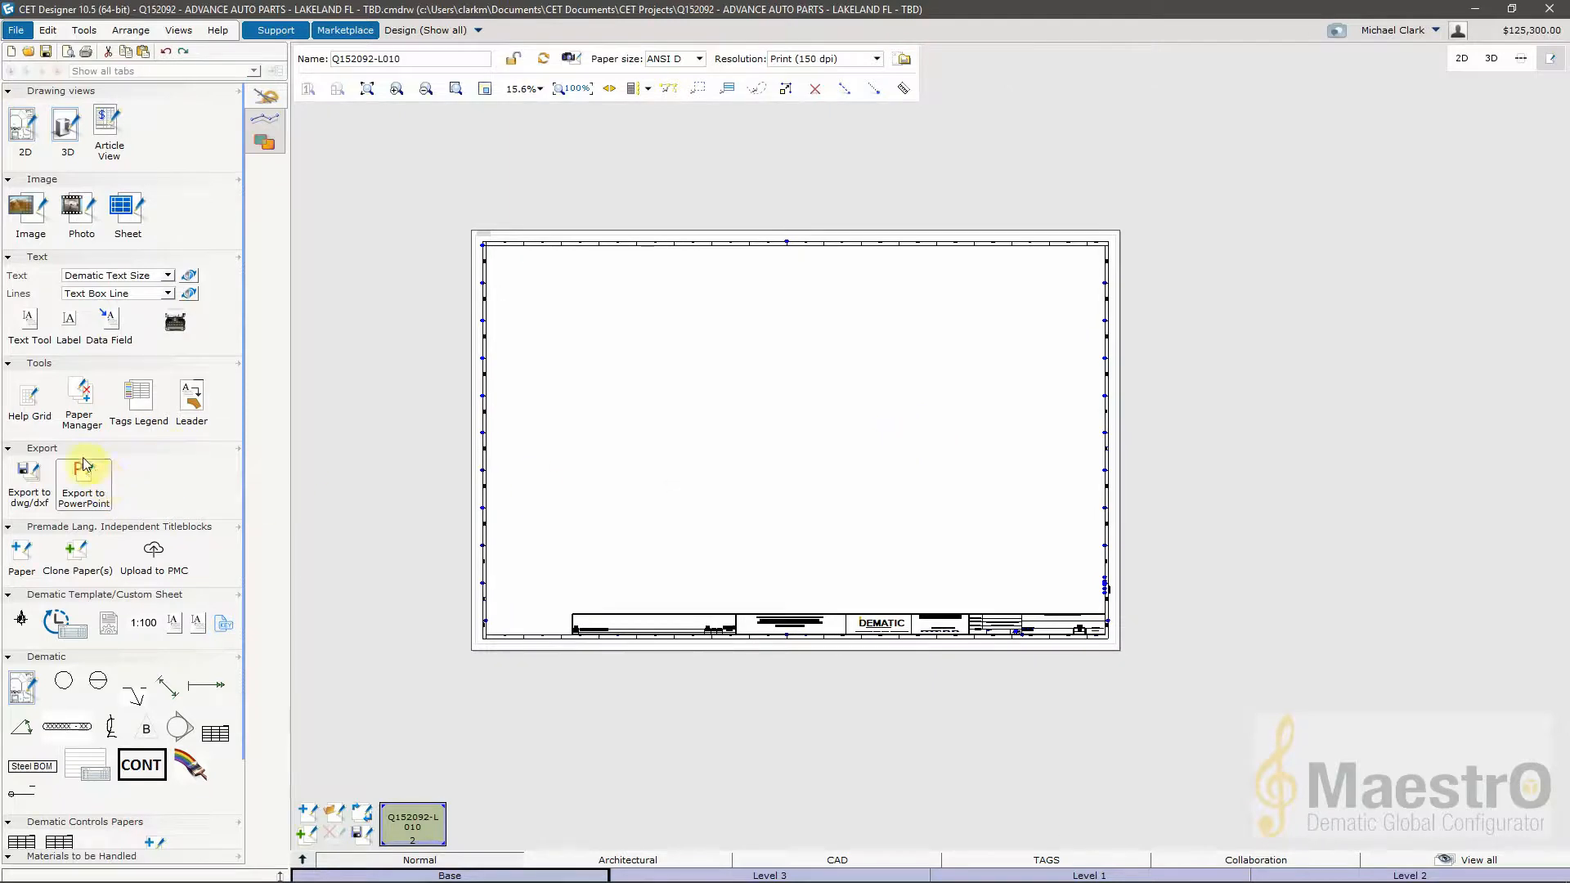
scroll(62, 605, down, 1)
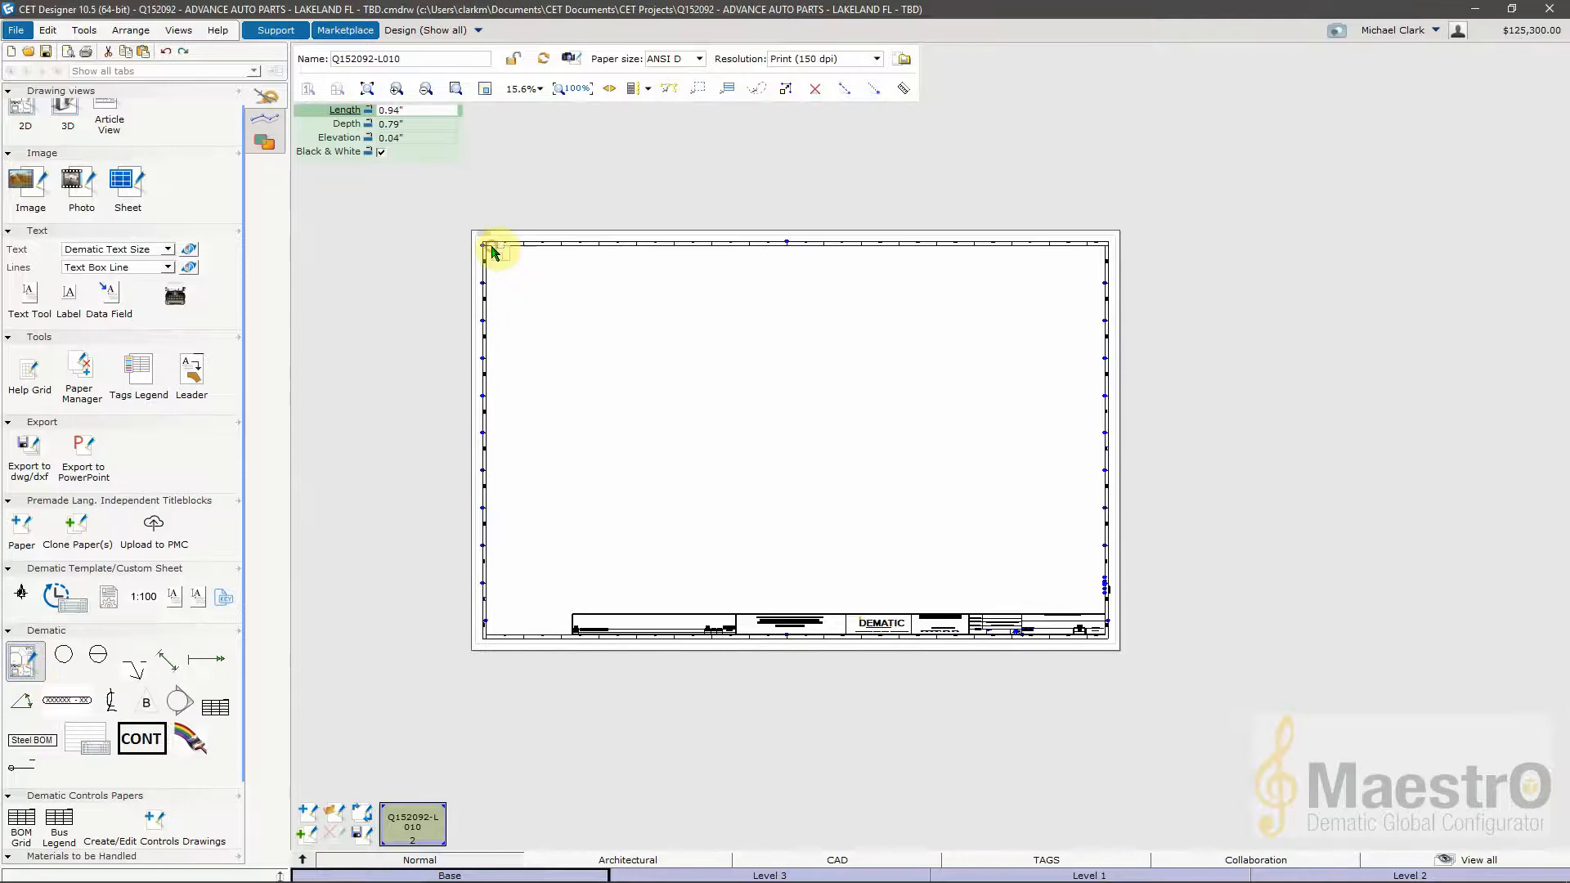
drag(493, 252, 1100, 612)
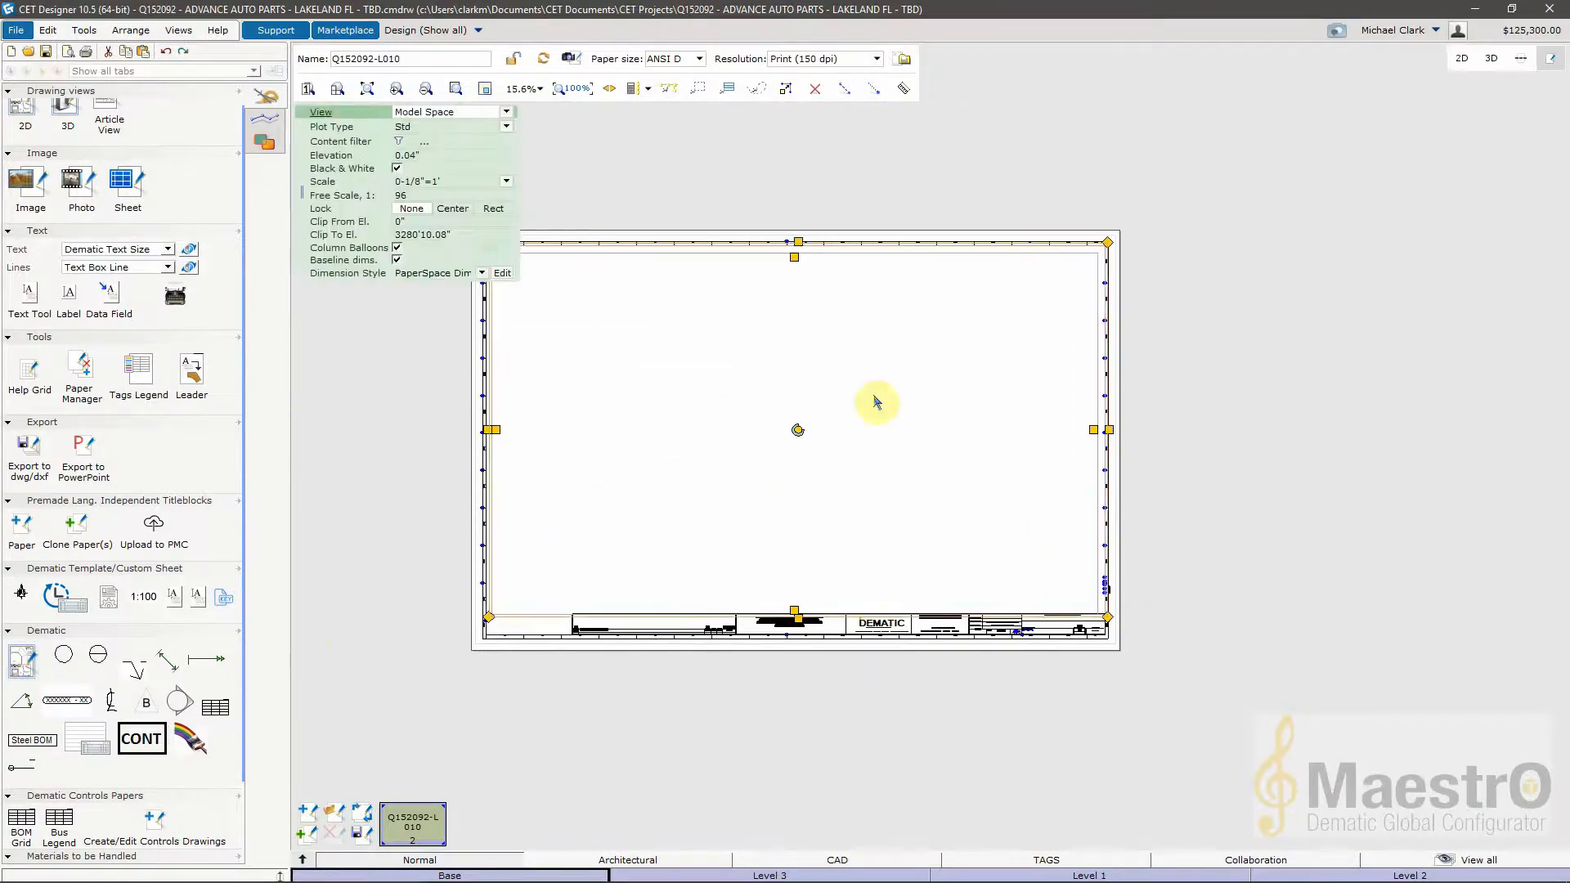
Set the 2D view's viewed area to the west end of the uppermost pick module at scale 24.
double_click(741, 408)
scroll(879, 423, down, 1)
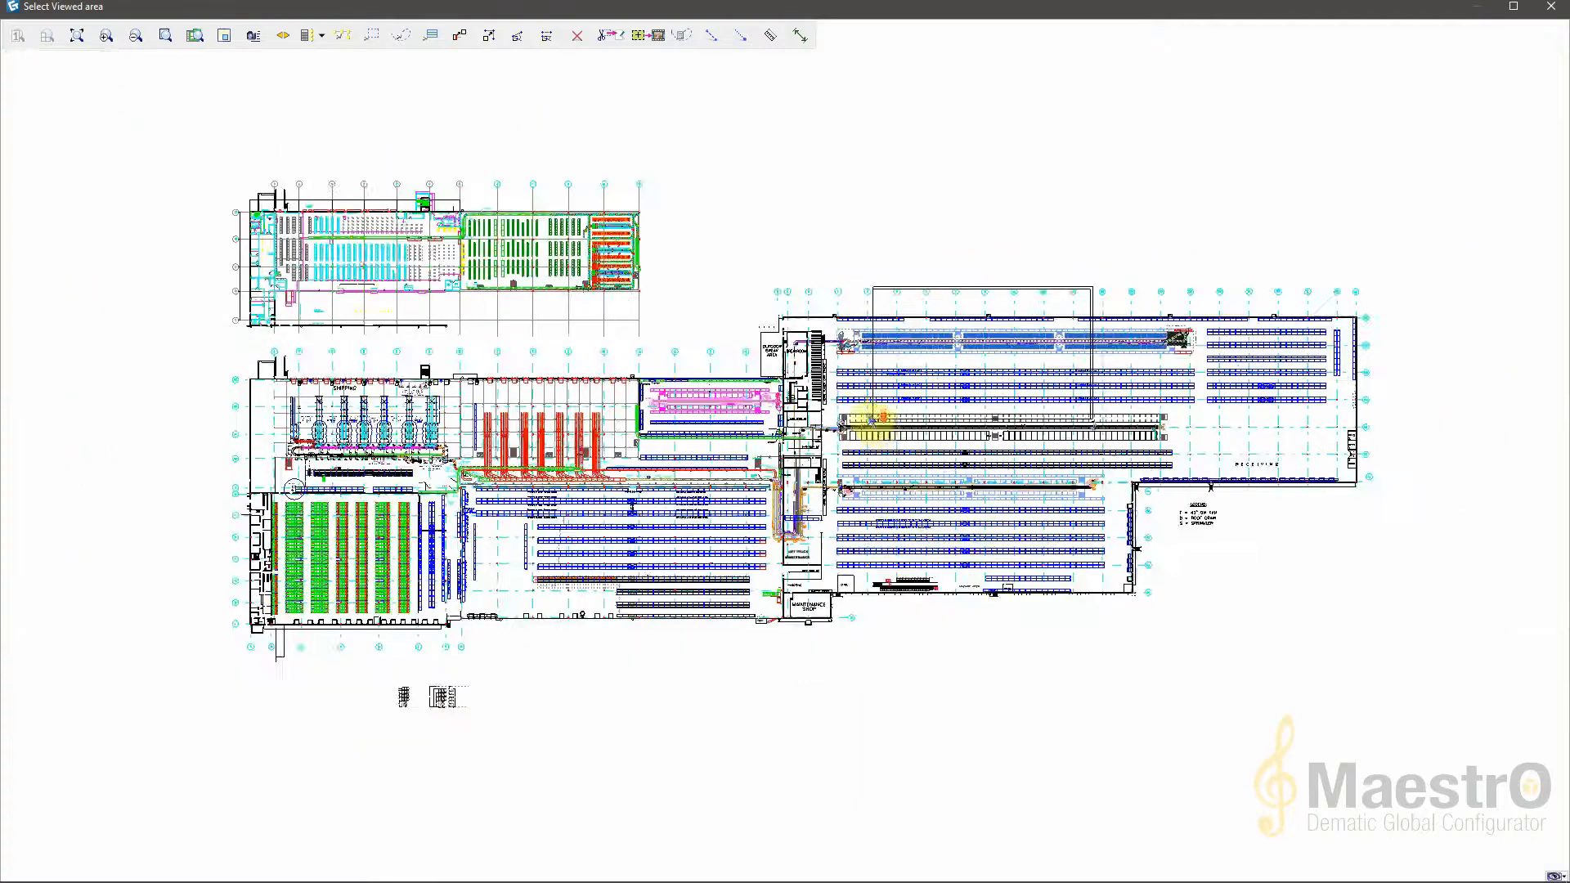
scroll(826, 414, up, 2)
scroll(830, 414, down, 1)
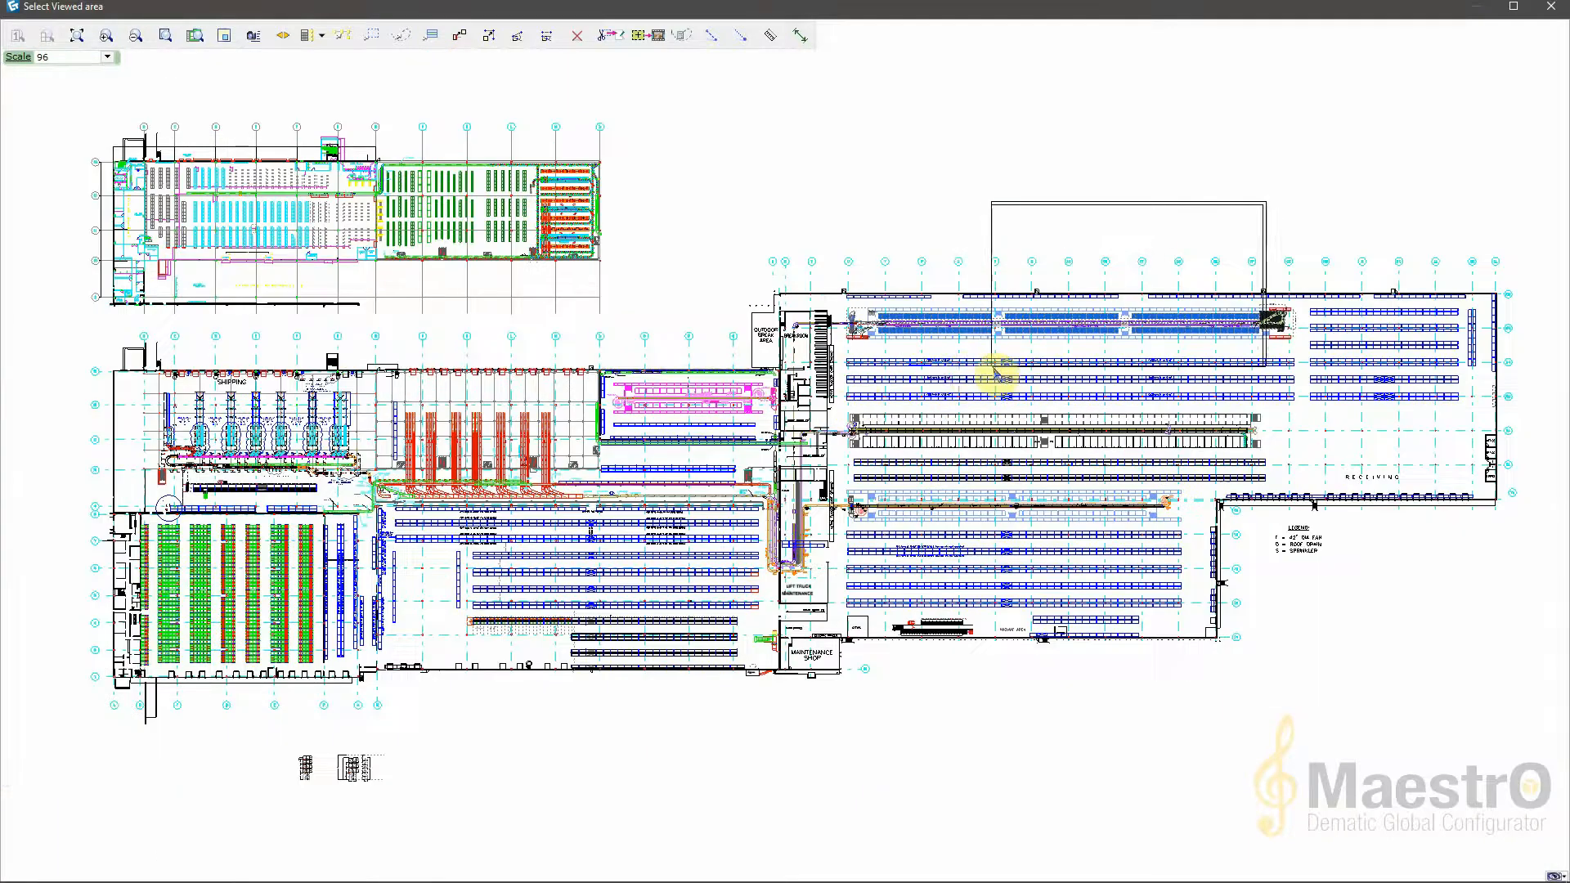
middle_drag(958, 374, 728, 450)
scroll(575, 458, up, 1)
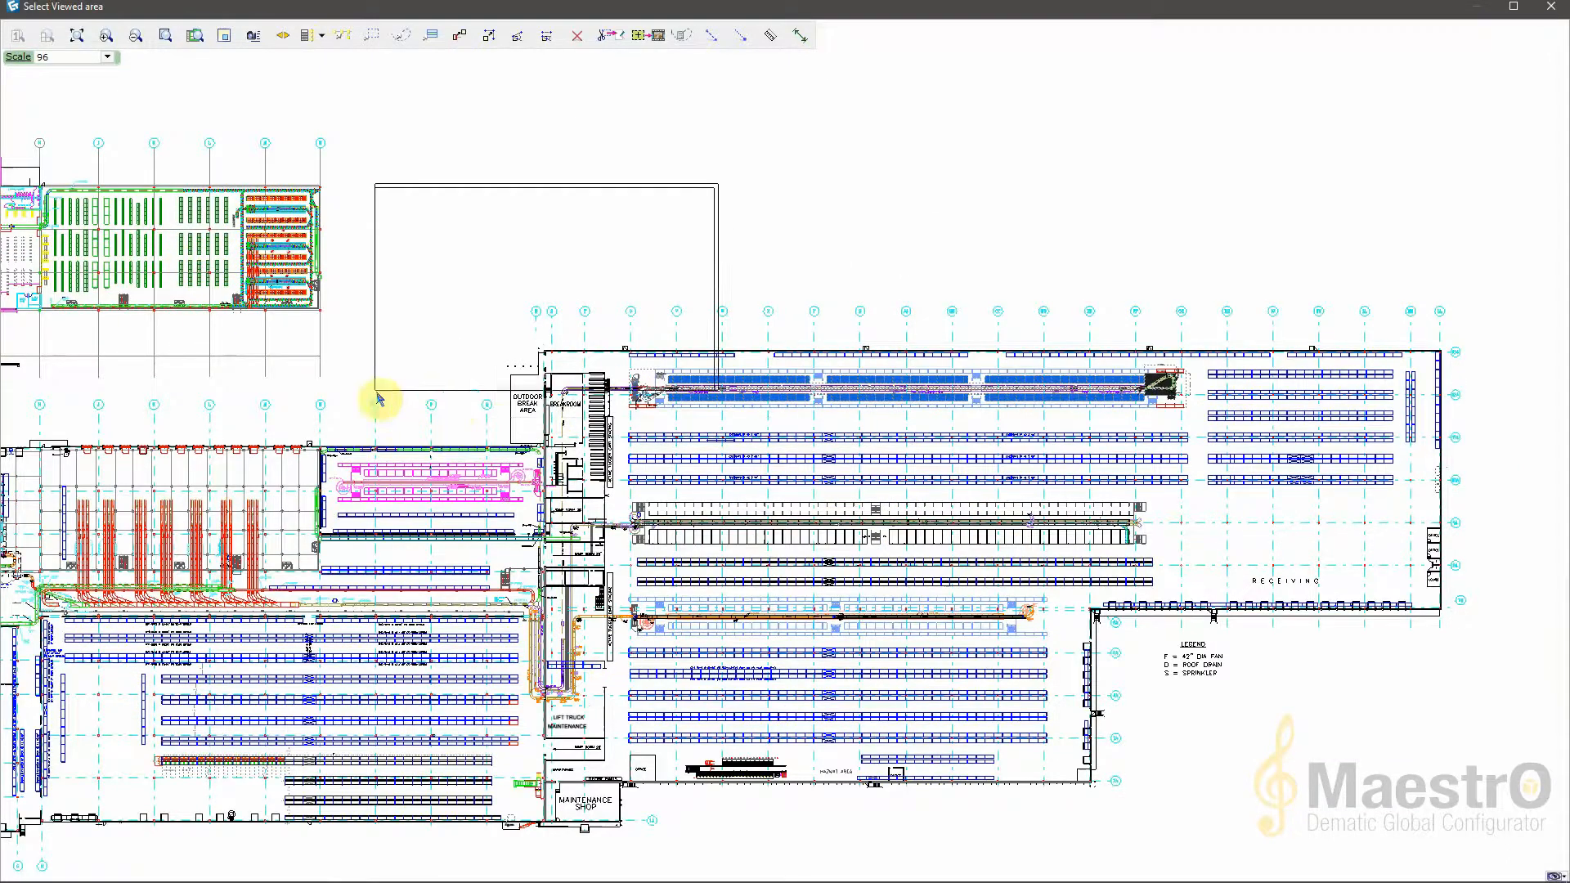
scroll(532, 430, down, 1)
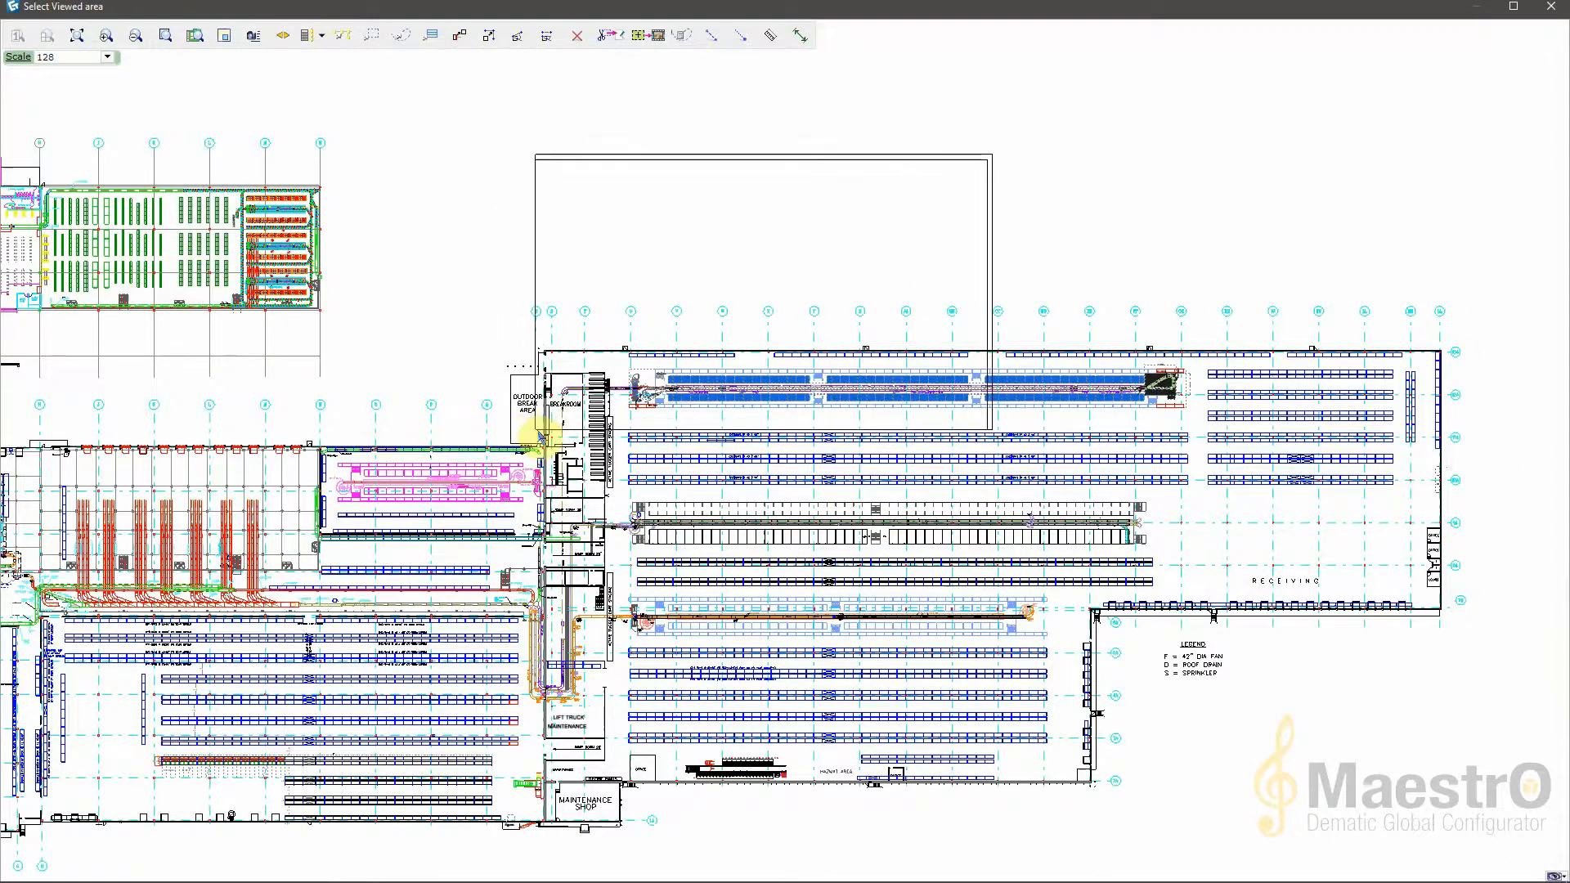
scroll(613, 483, down, 1)
scroll(613, 482, up, 5)
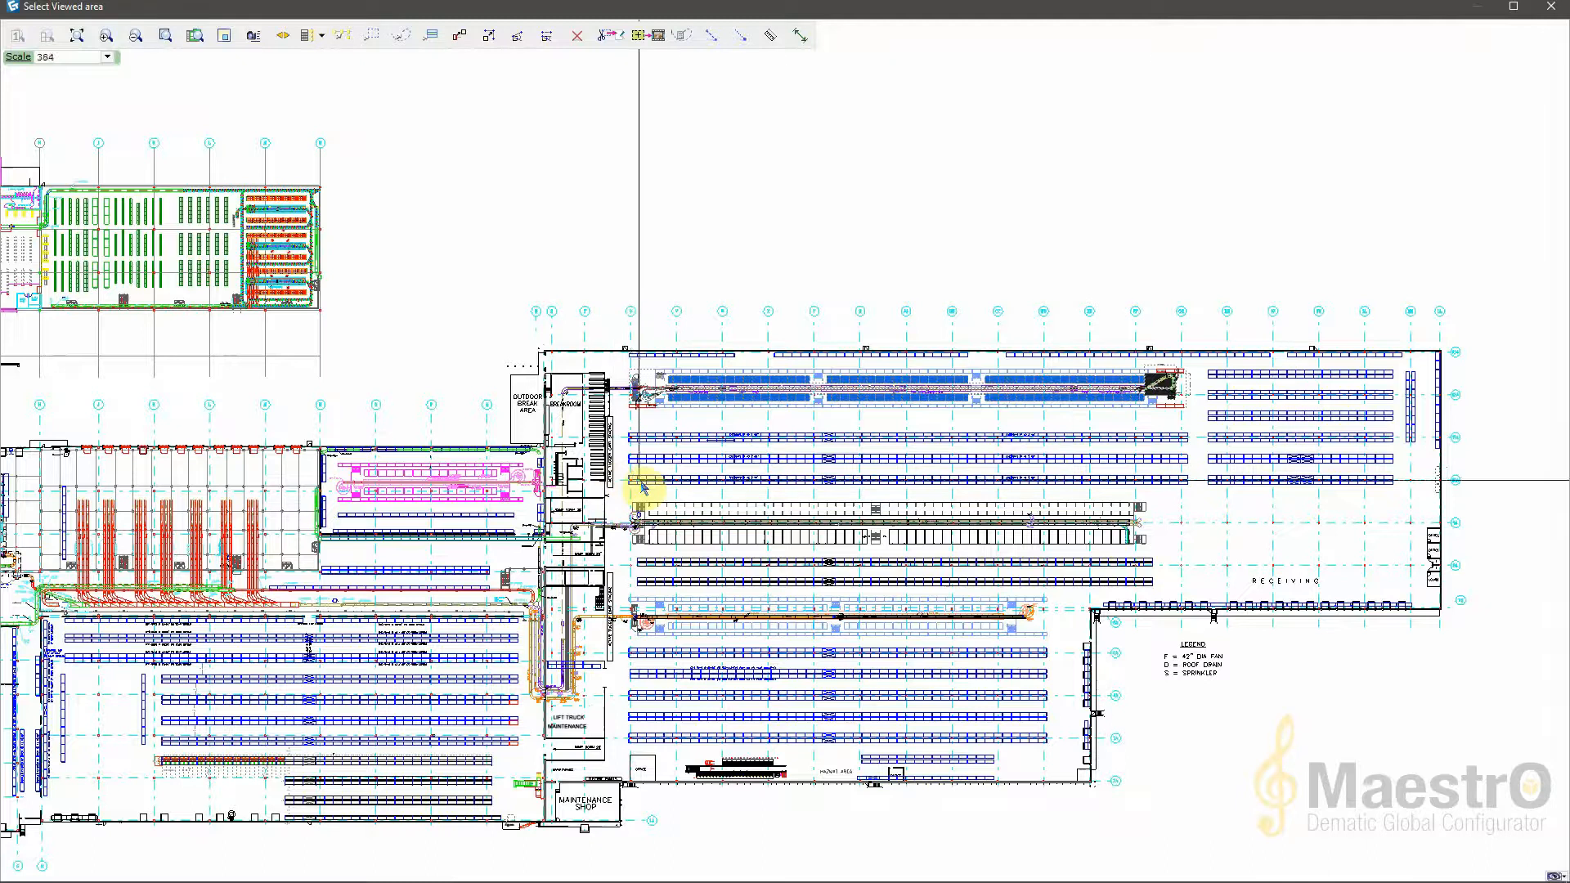
scroll(619, 454, down, 1)
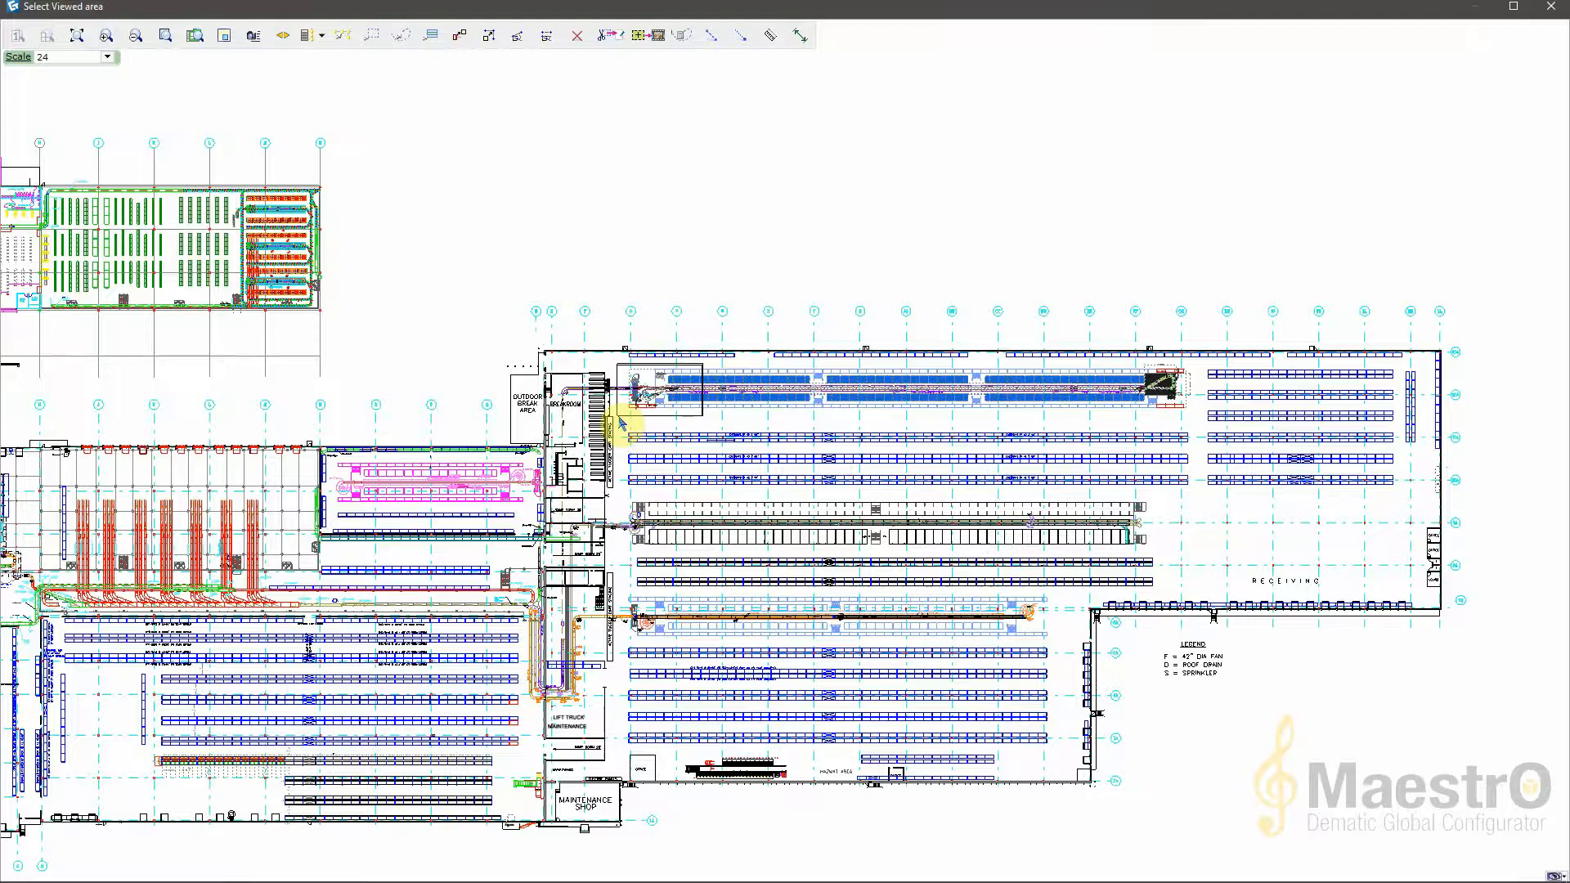
click(623, 421)
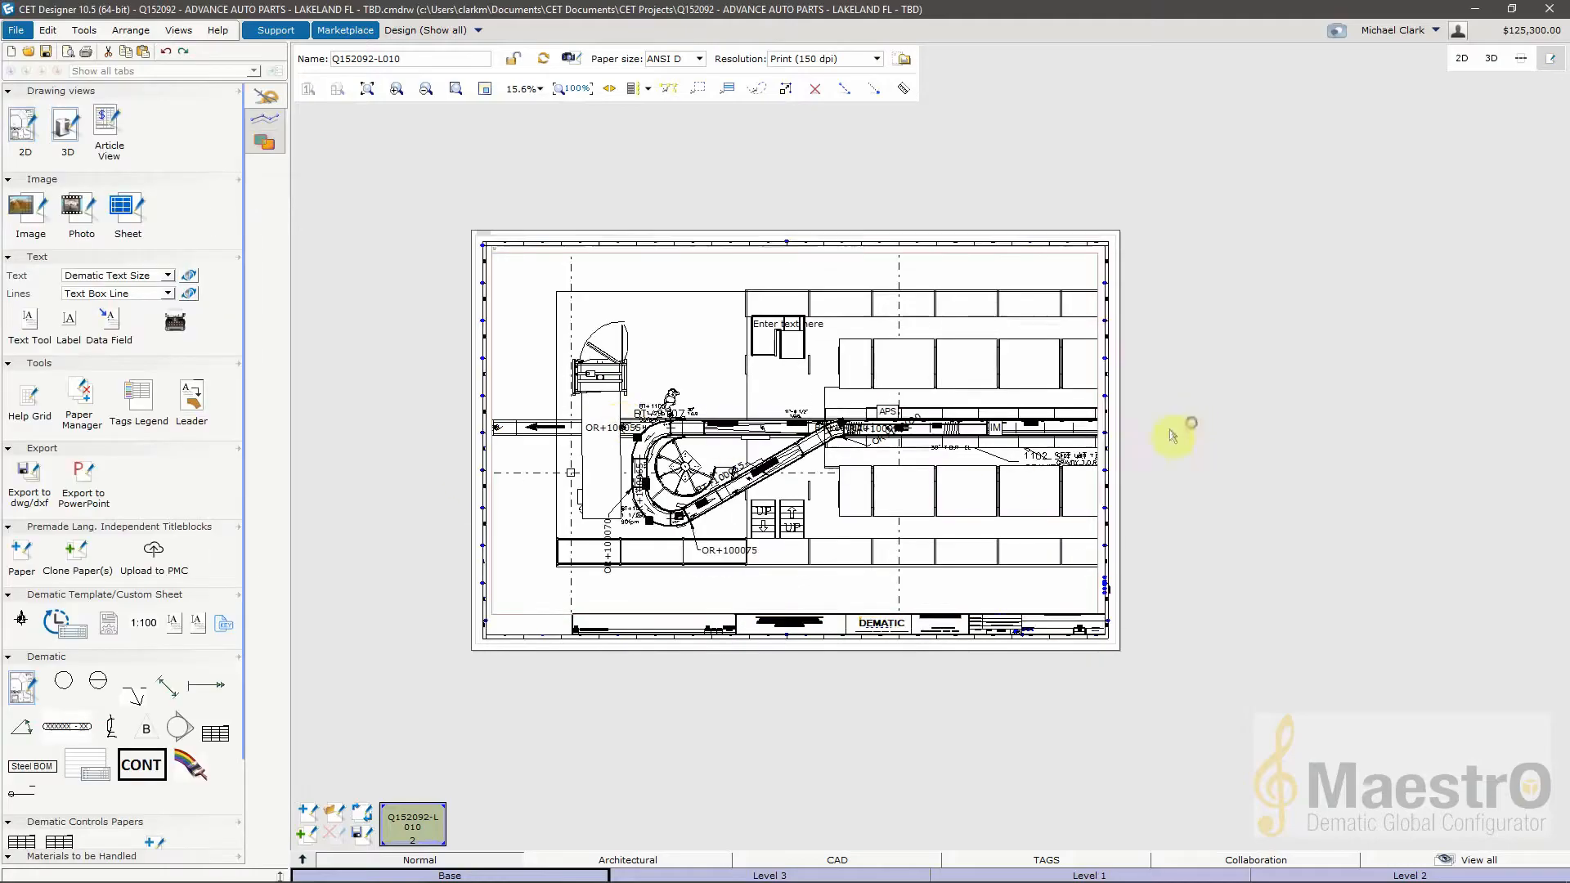
Add a horizontal paper view dimension between the upper stair area and the first rack bay above the conveyor.
scroll(718, 439, up, 3)
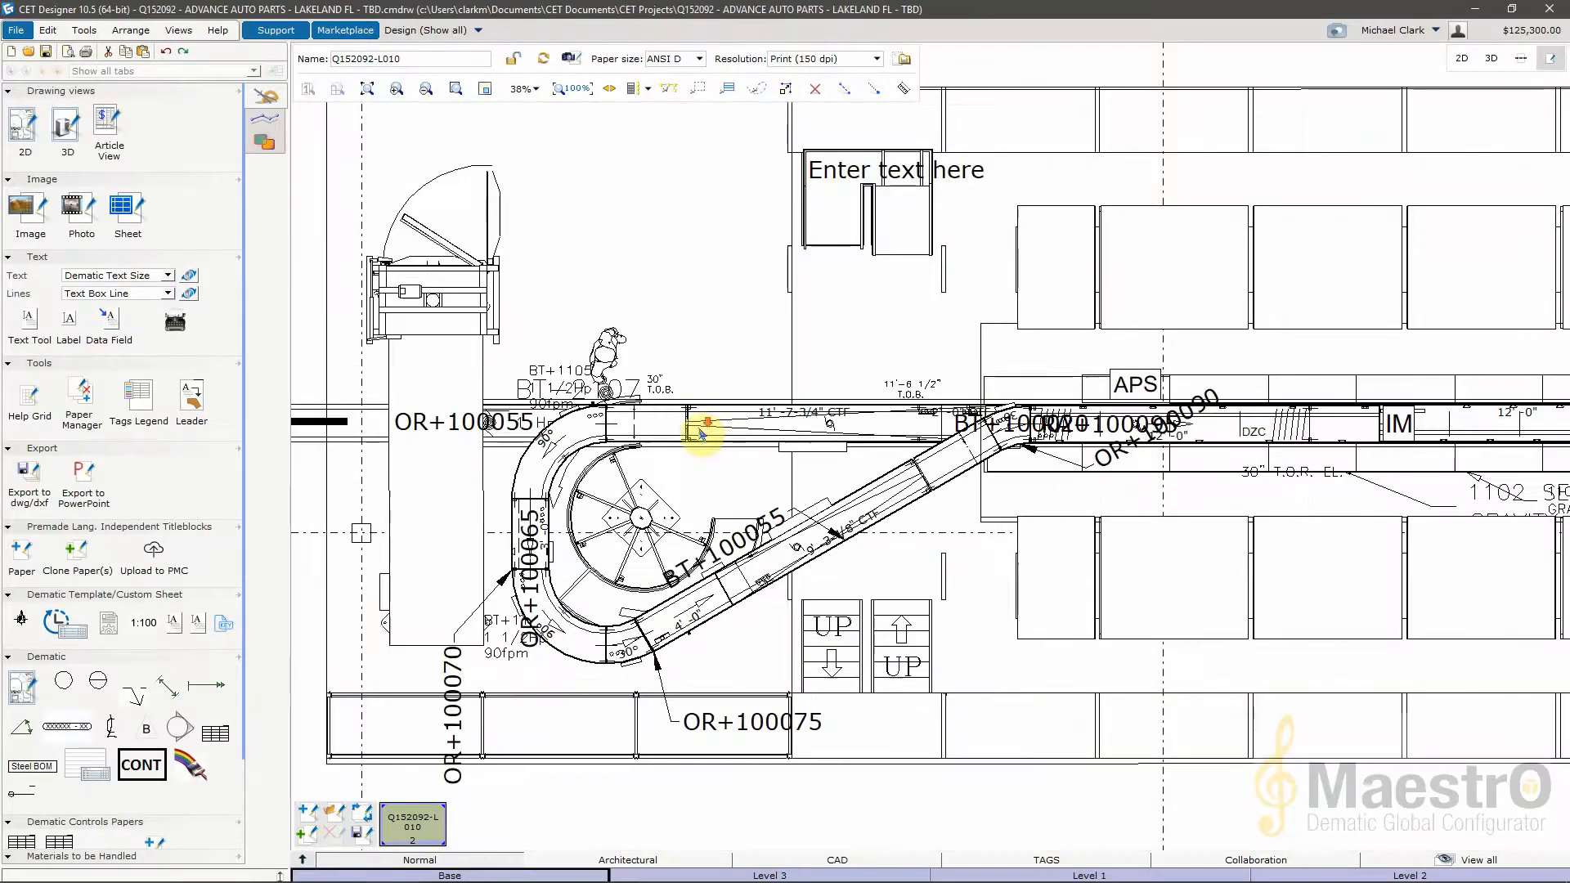
scroll(711, 437, down, 2)
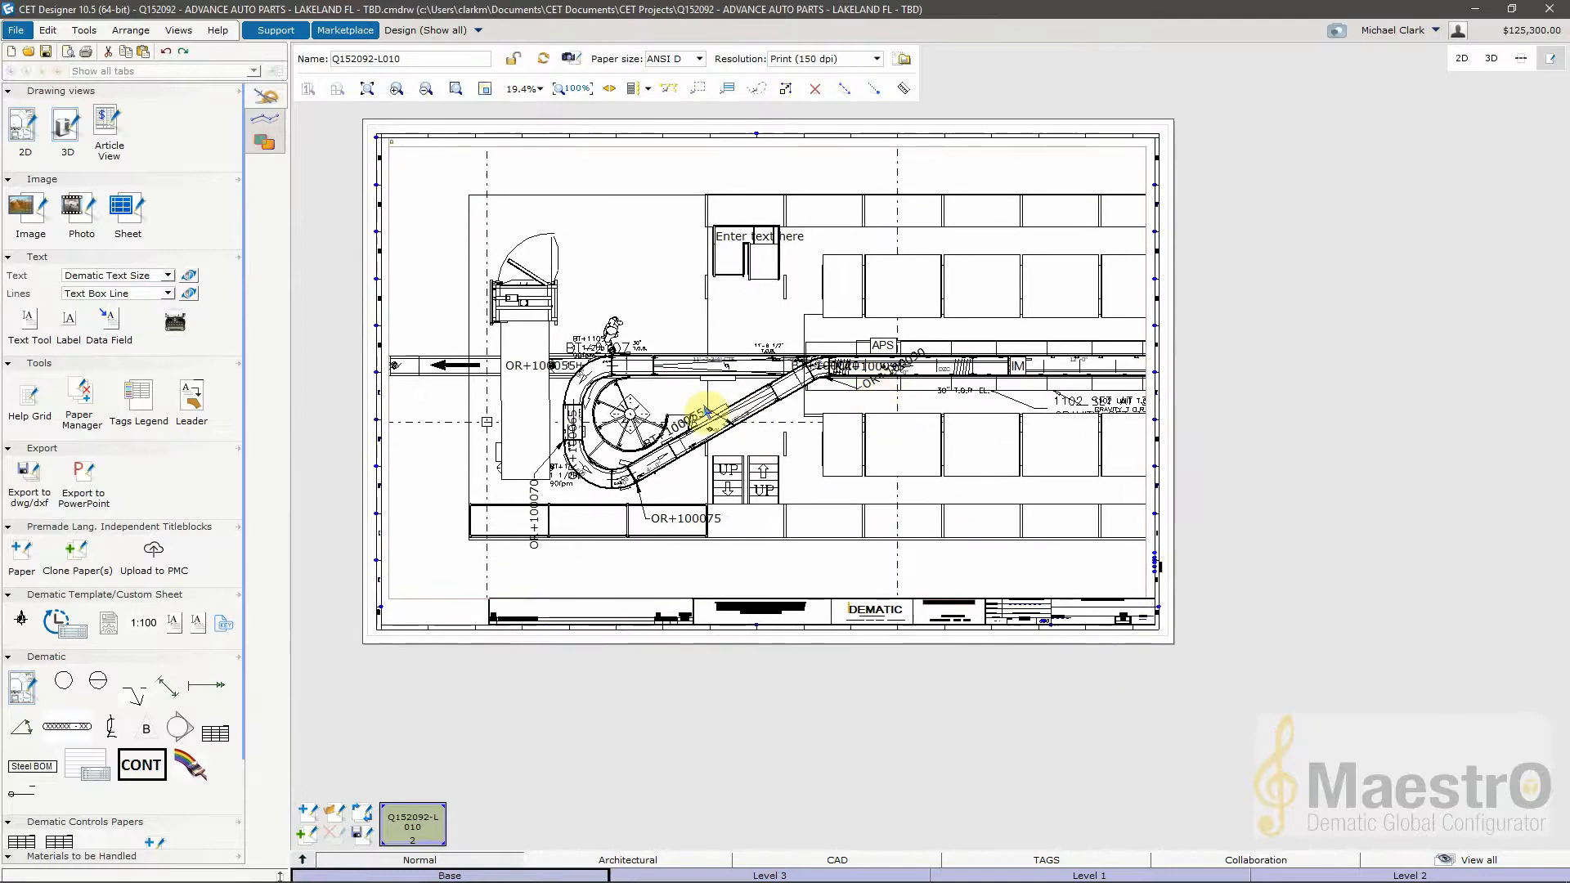
scroll(621, 353, up, 2)
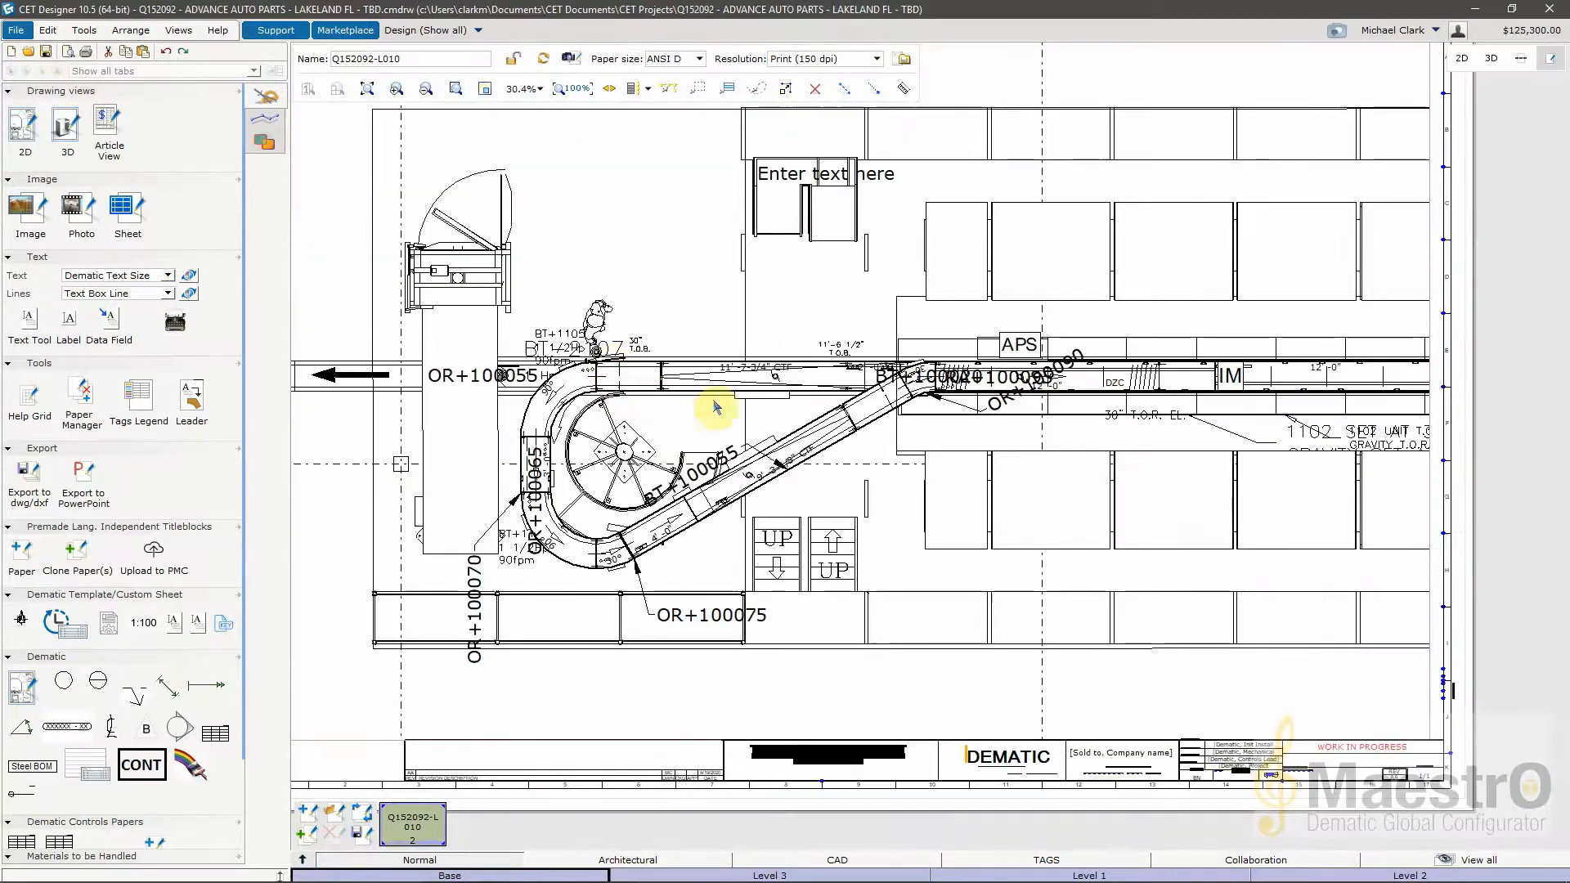
scroll(773, 423, down, 1)
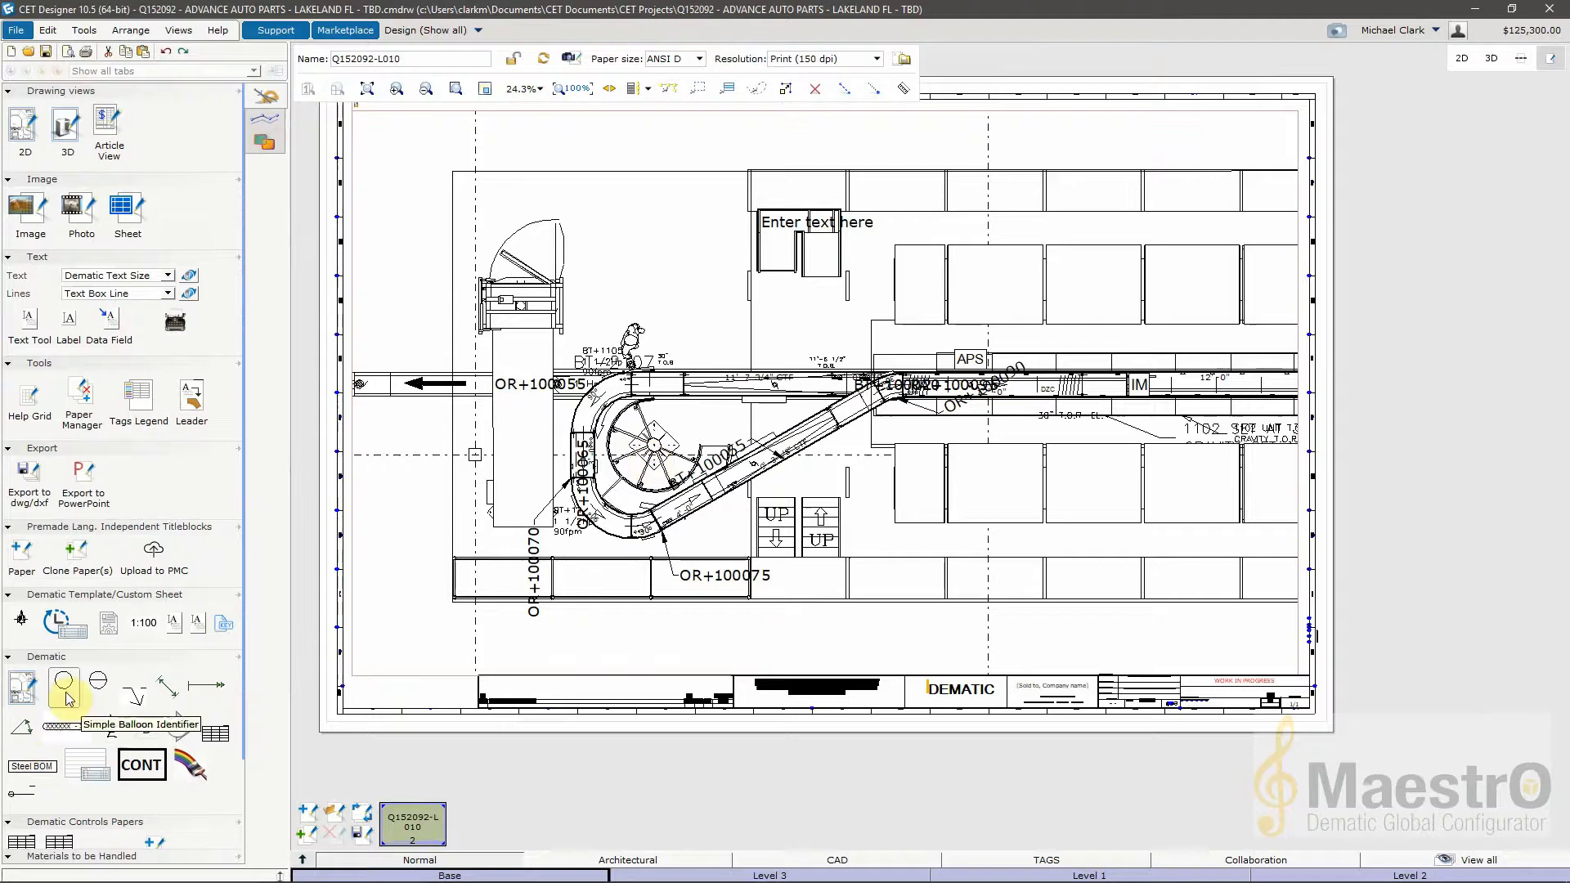
click(163, 695)
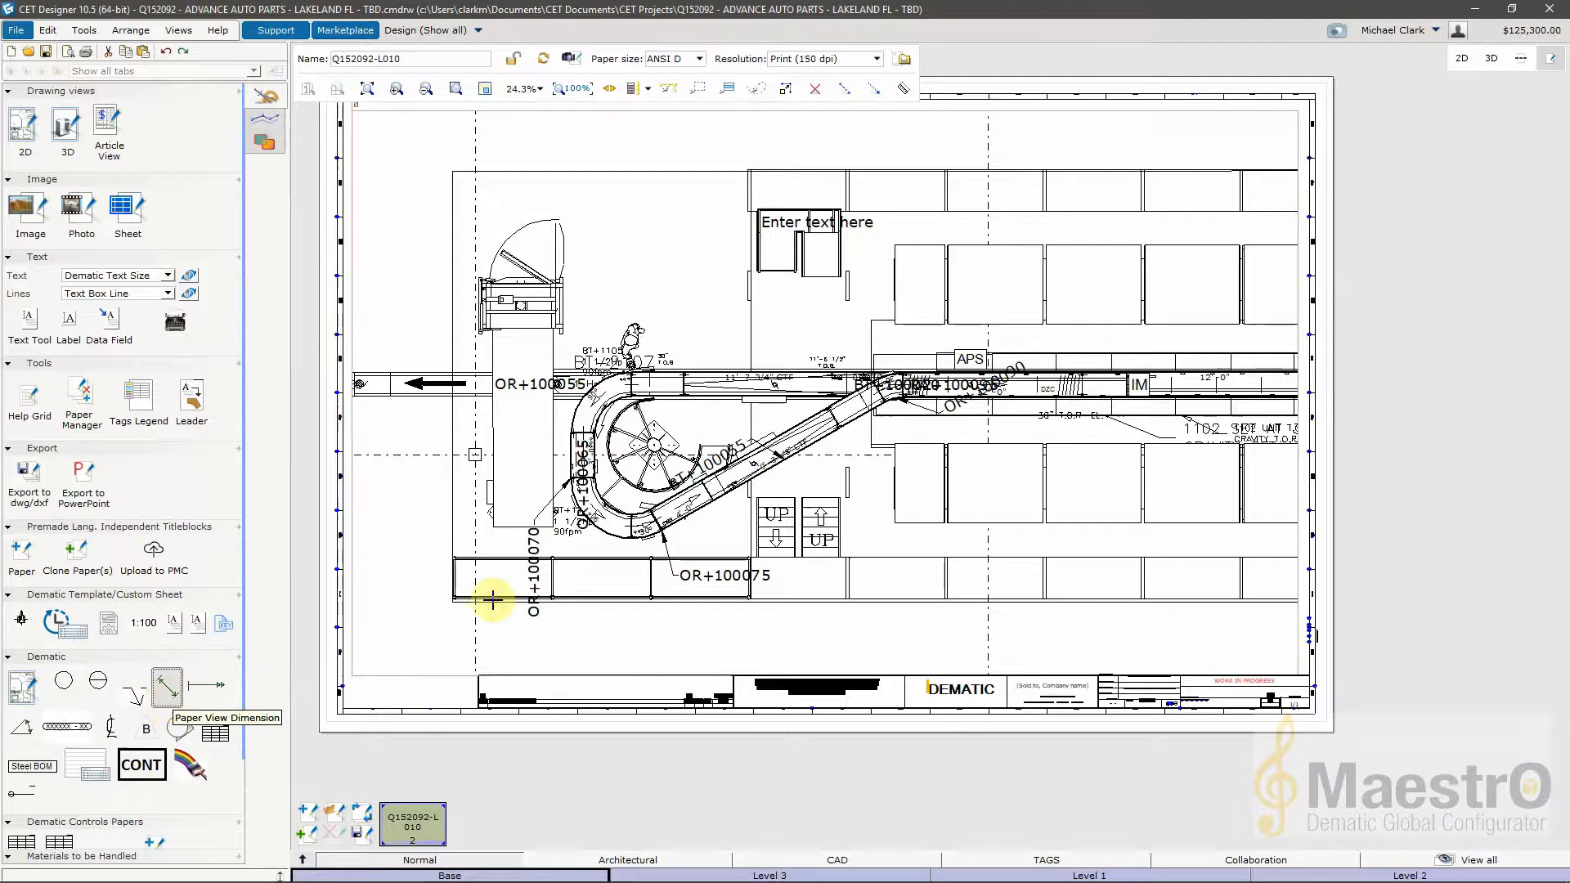
click(761, 303)
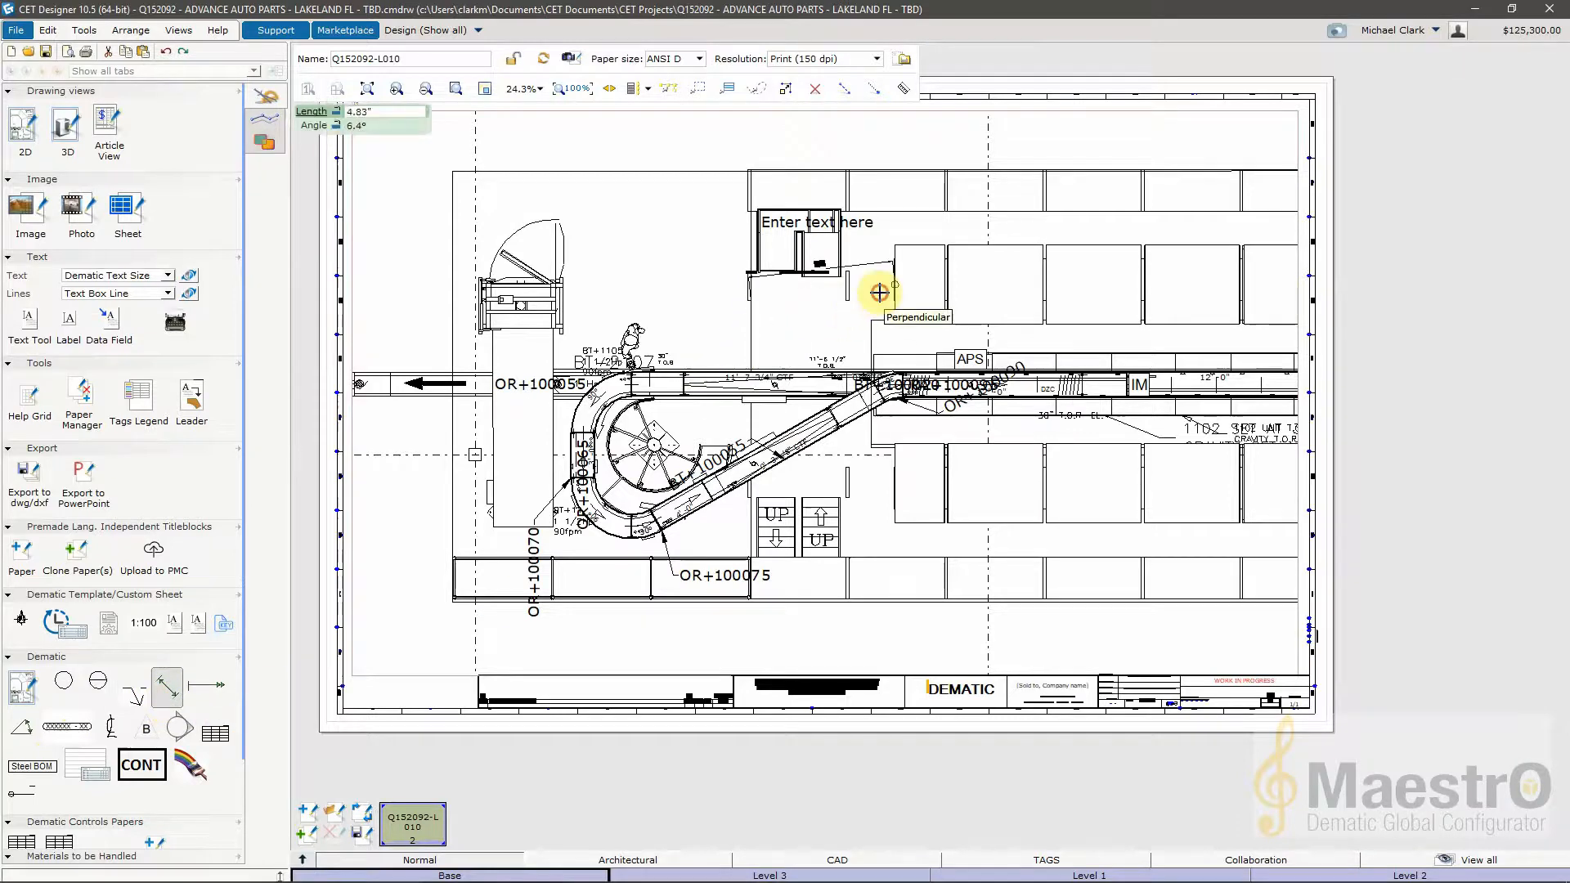
click(794, 329)
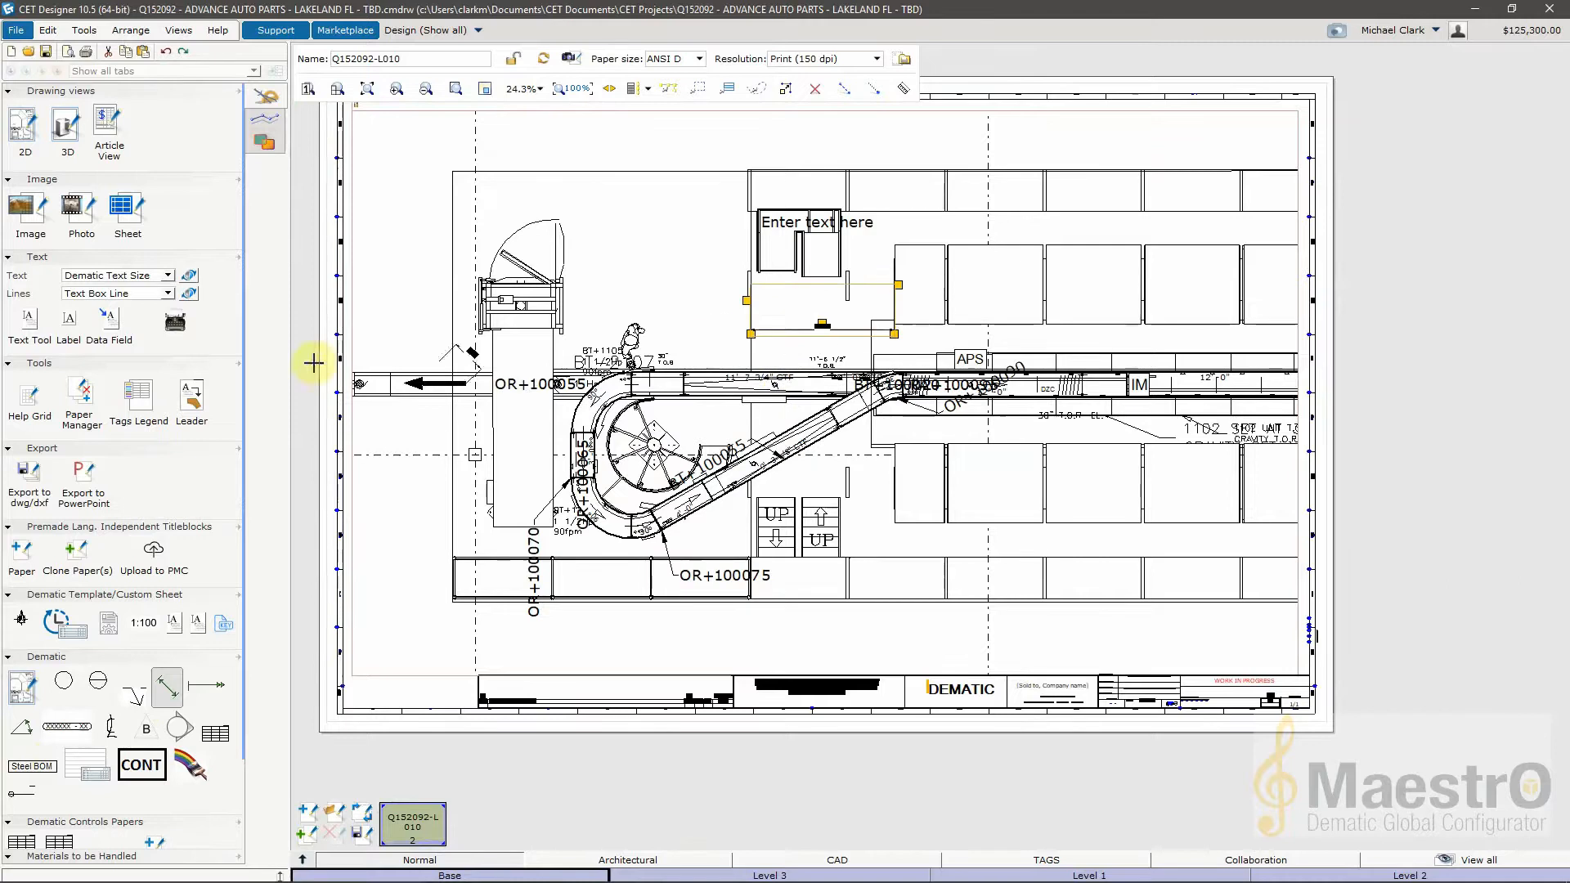
key(Escape)
click(1377, 269)
Delete the paper view dimension above the conveyor.
scroll(827, 336, up, 5)
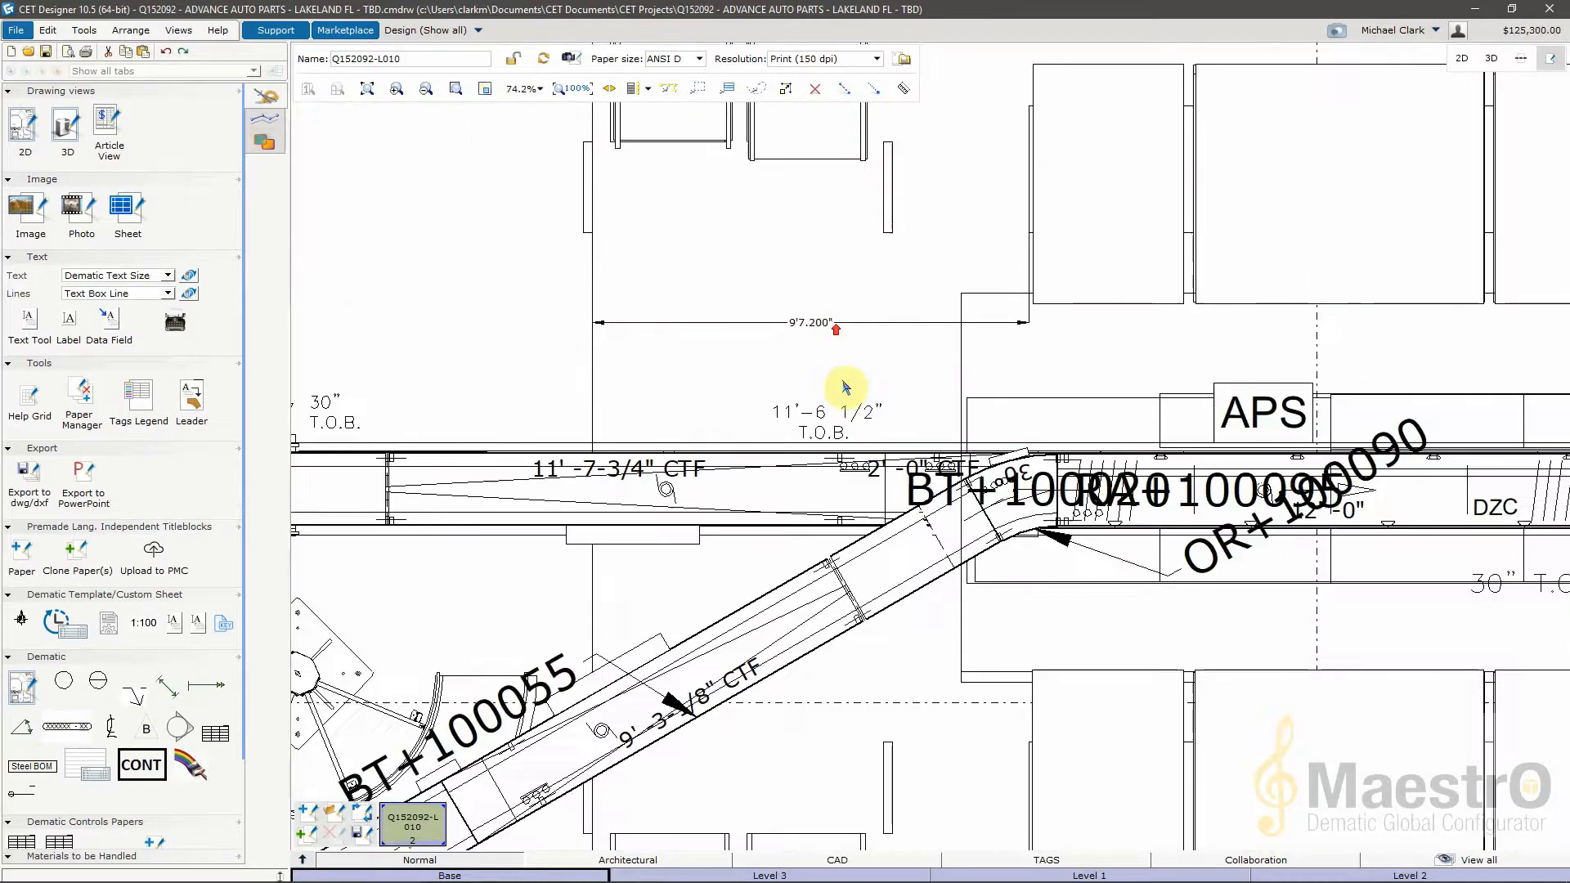
click(813, 322)
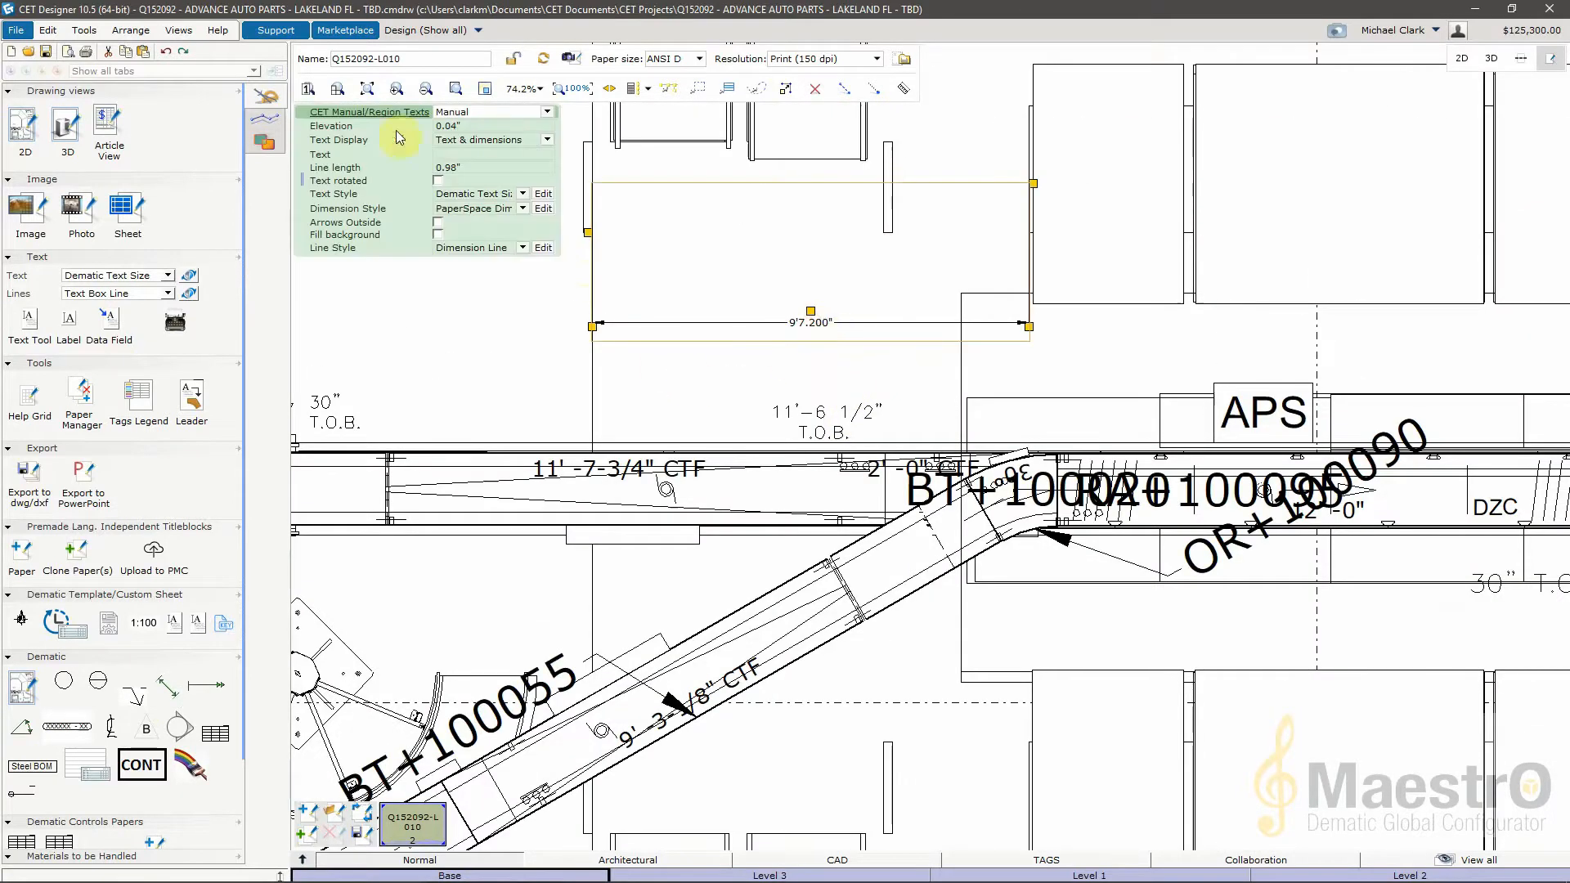
key(Escape)
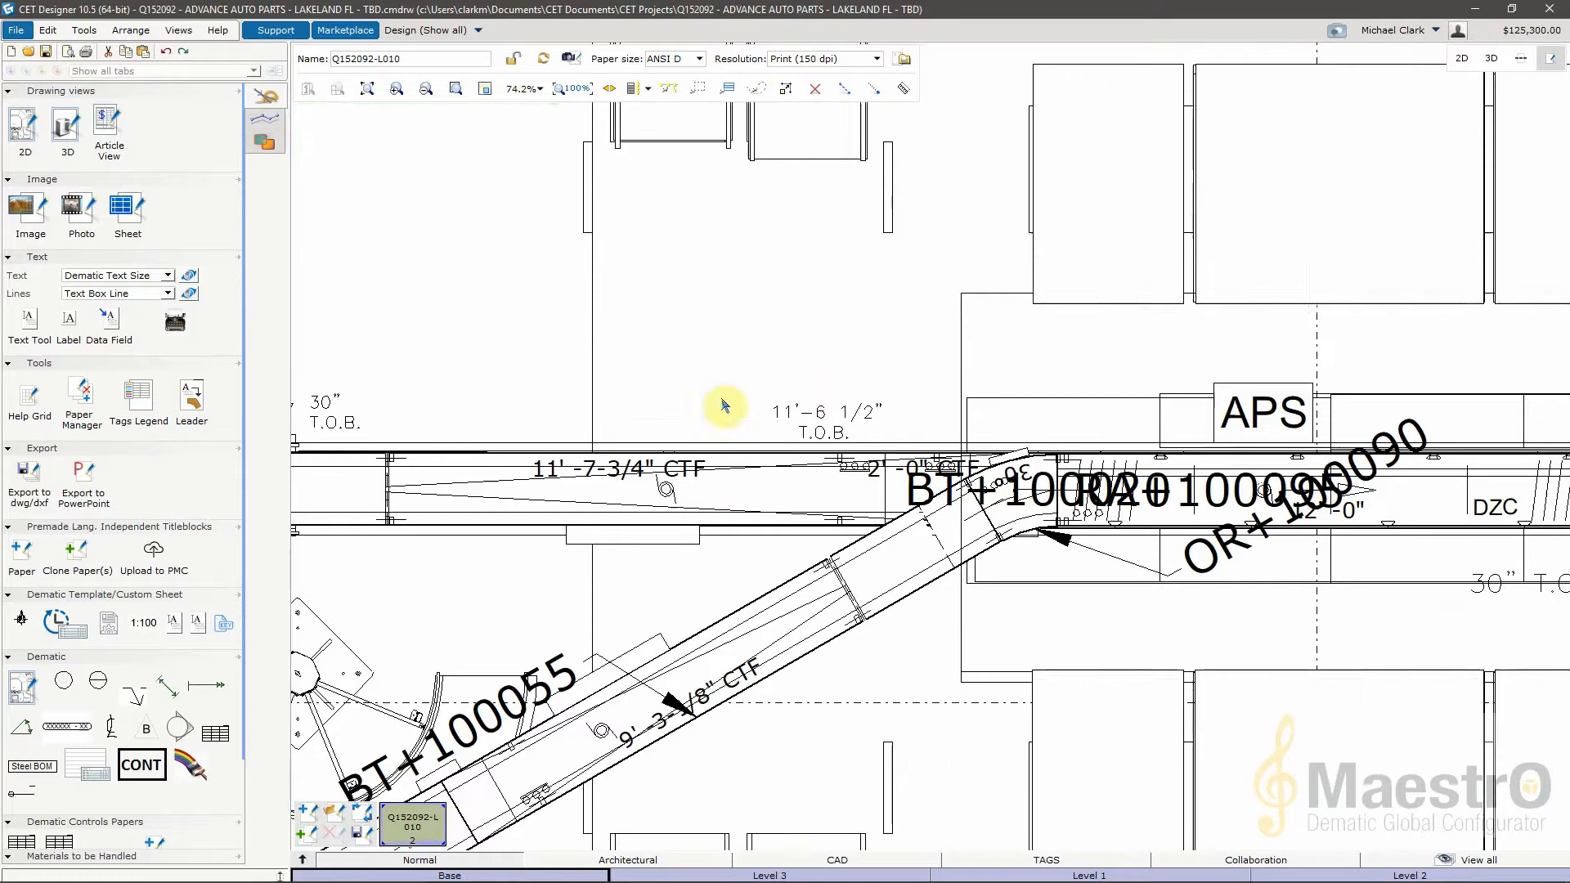
scroll(736, 357, down, 5)
click(144, 631)
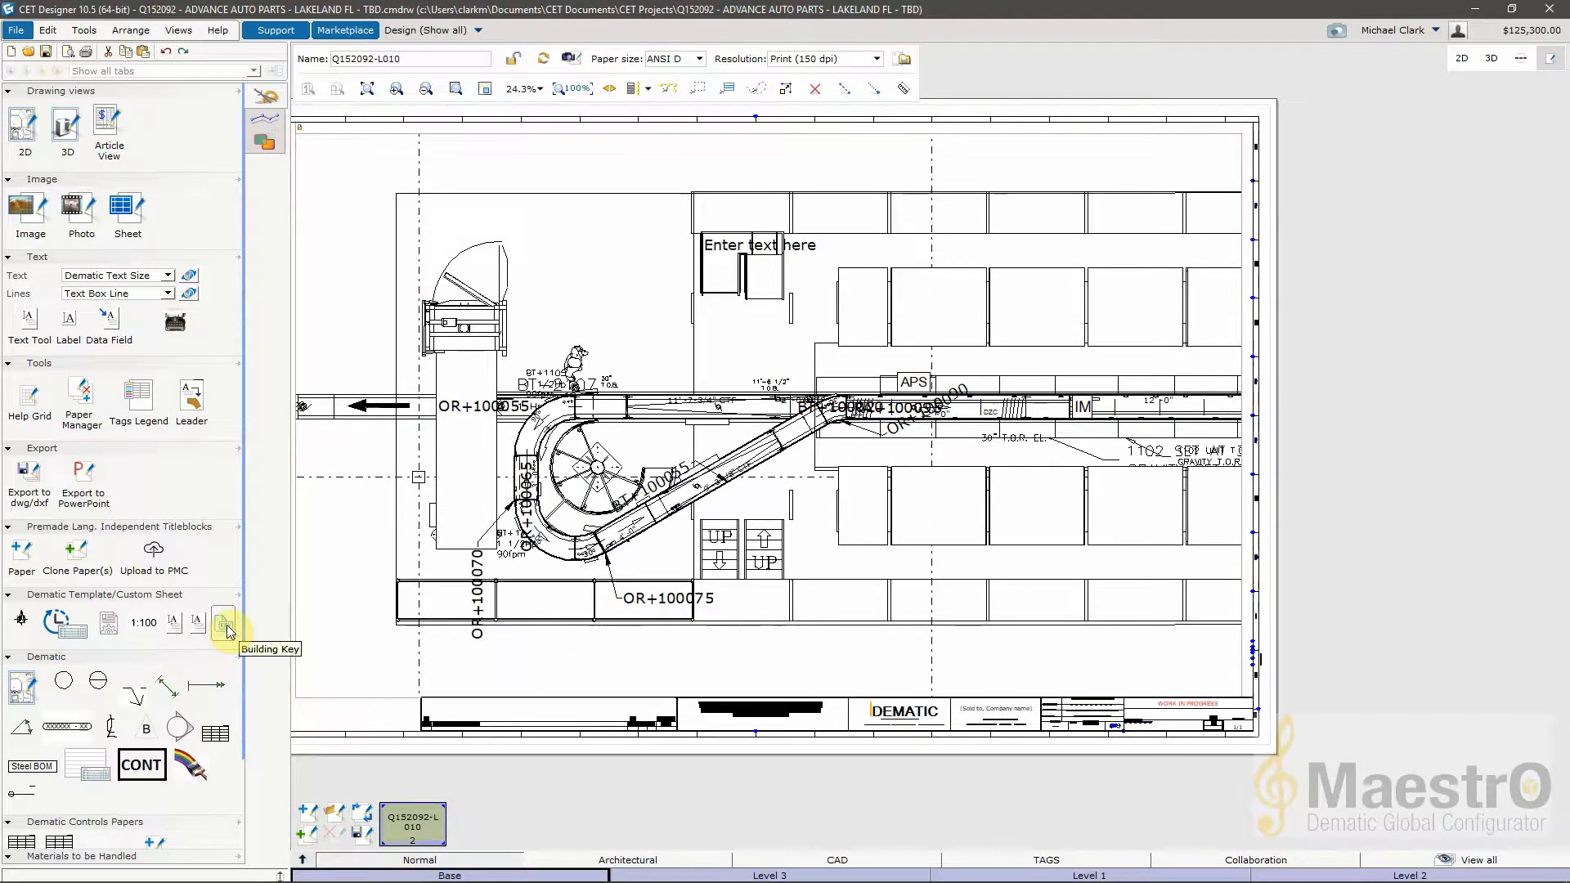
scroll(228, 631, down, 2)
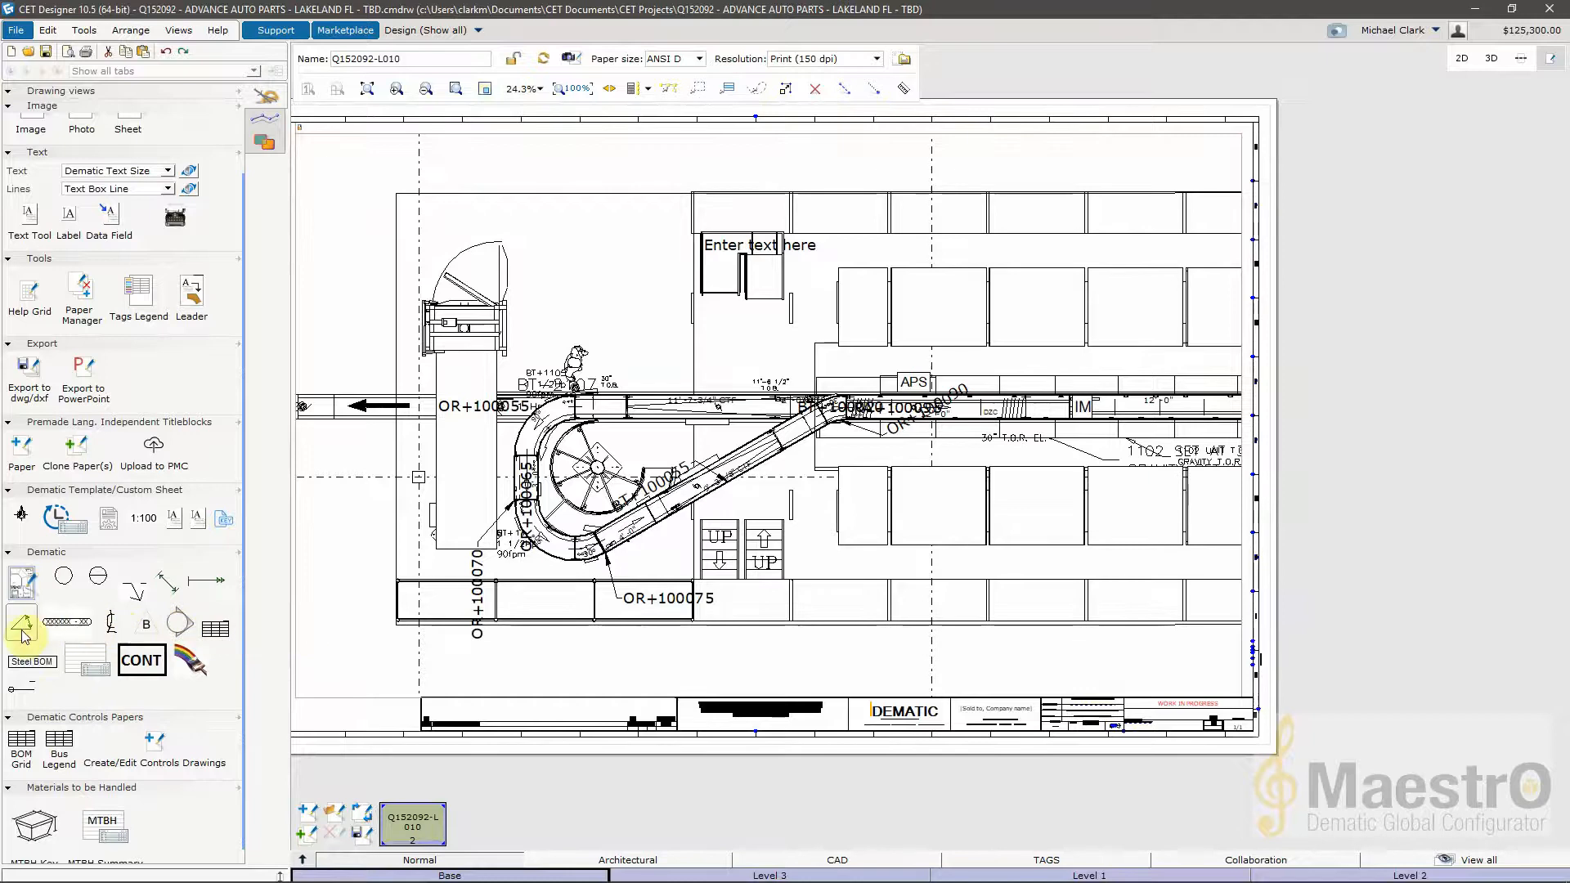
scroll(511, 605, down, 1)
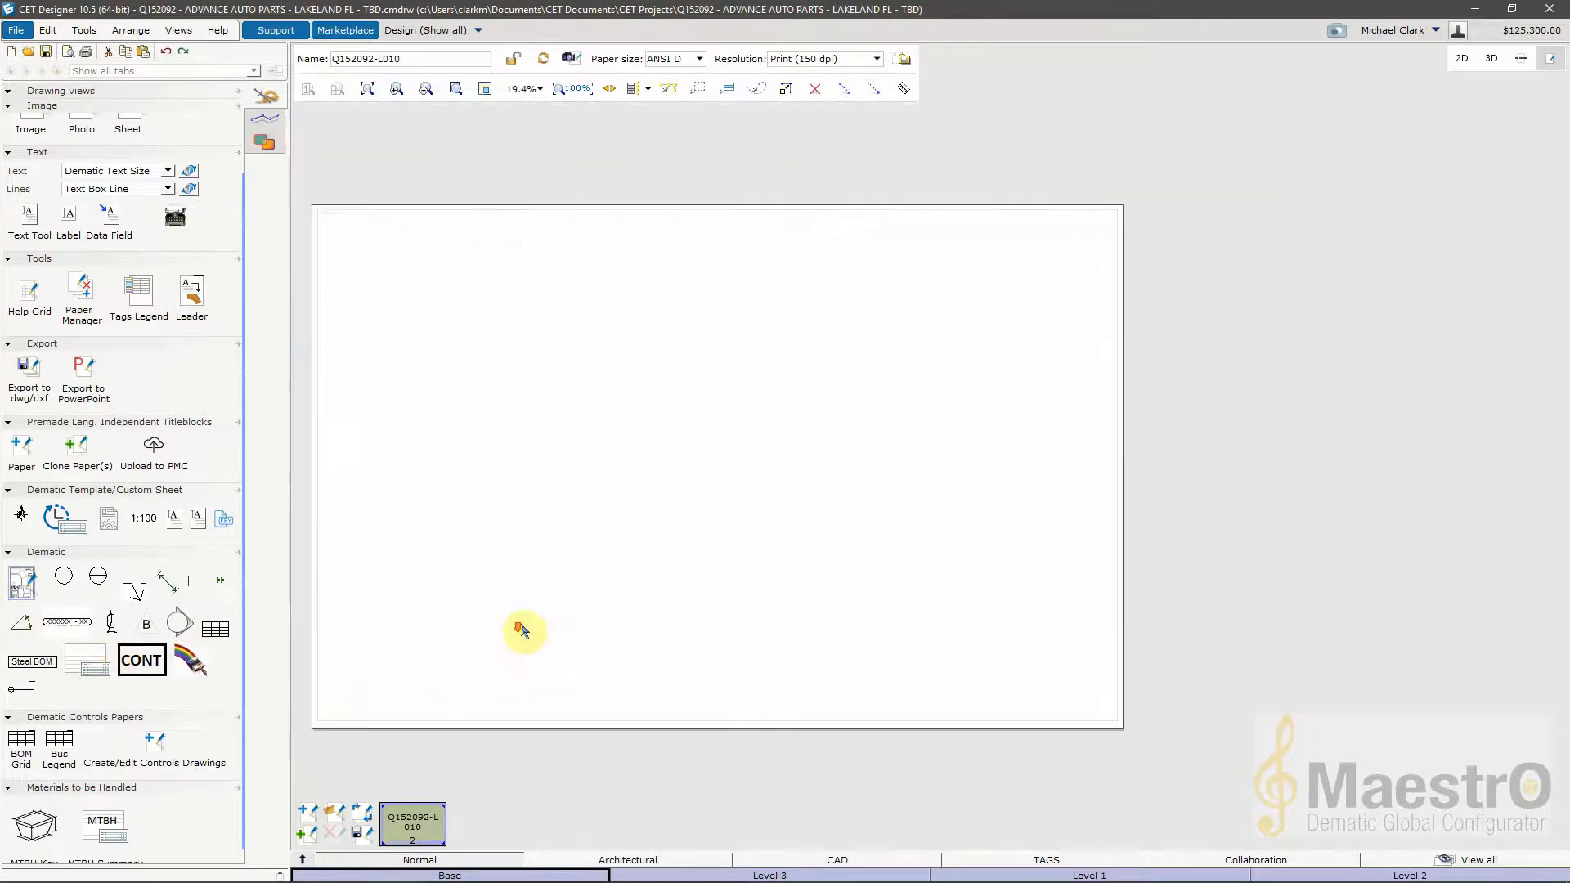
middle_drag(692, 518, 829, 497)
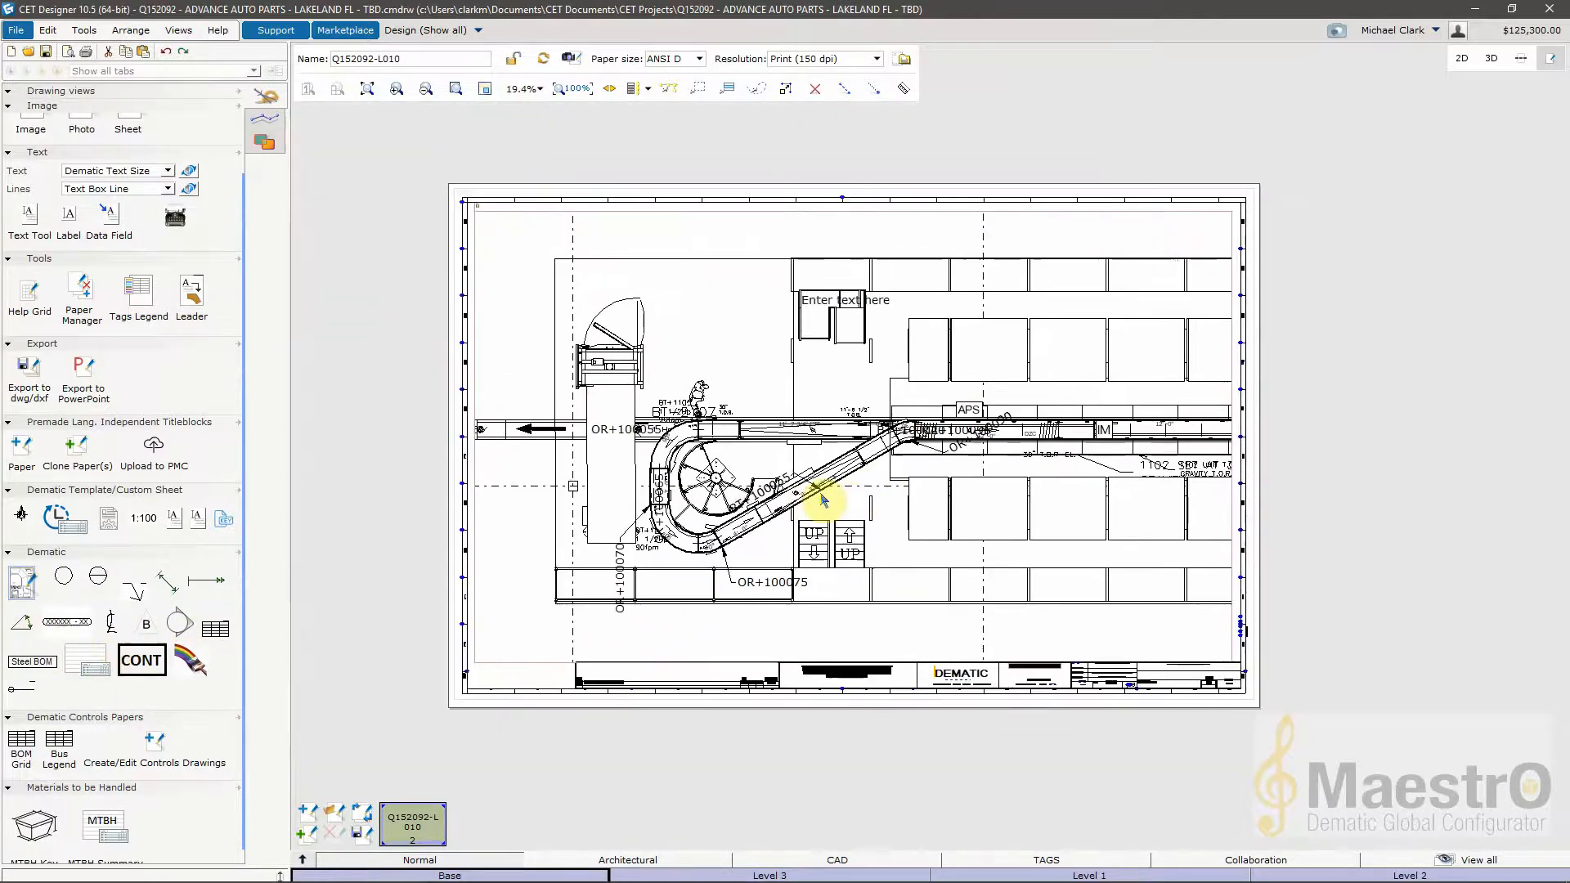
scroll(818, 493, up, 1)
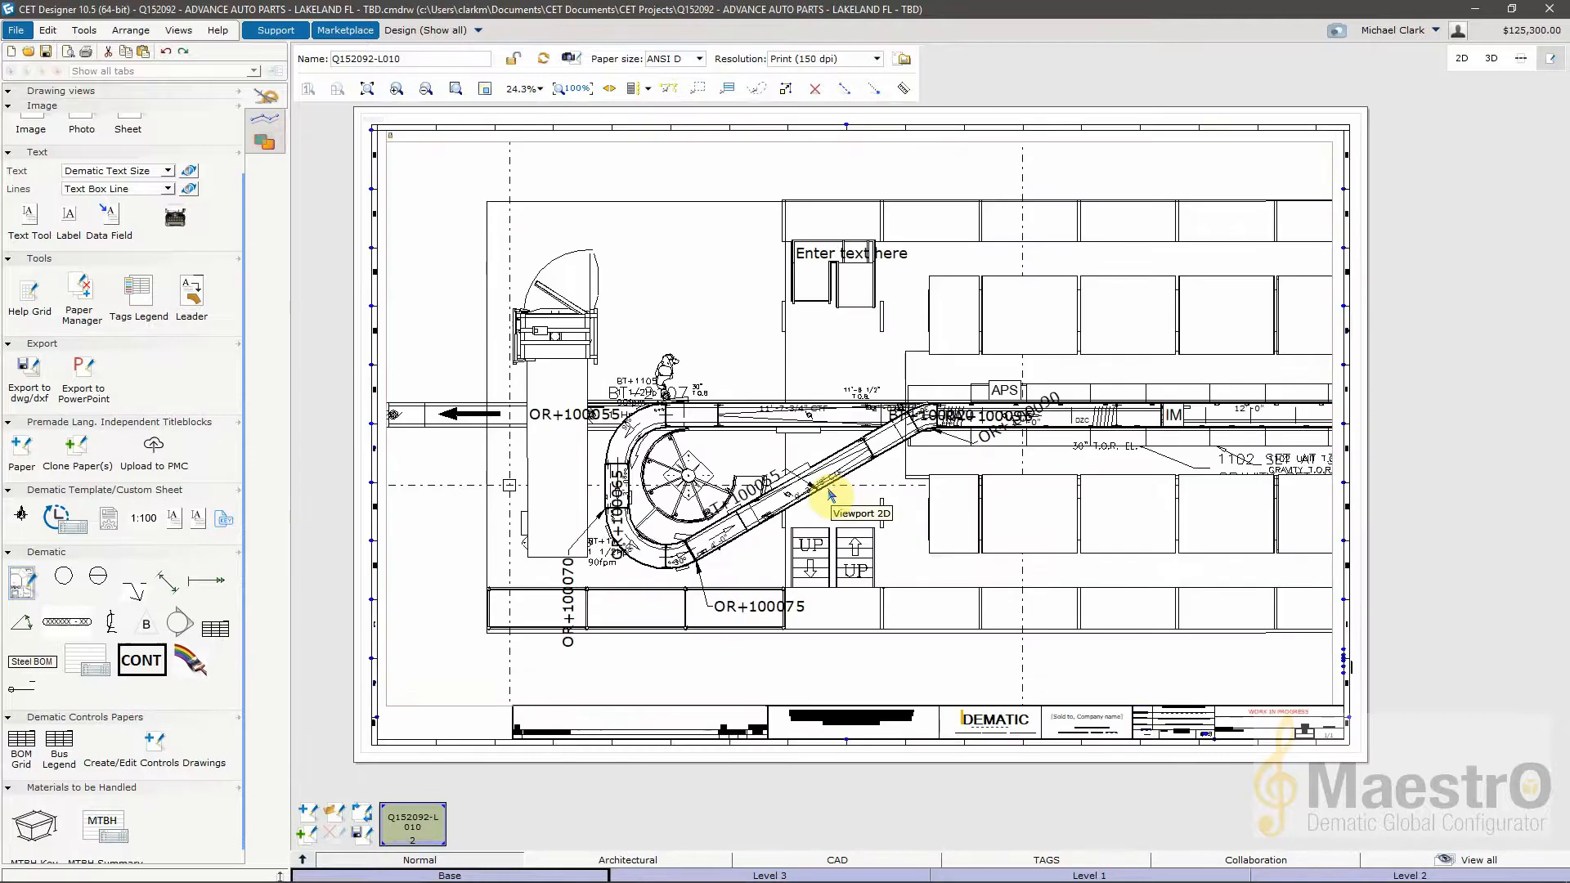
scroll(119, 708, down, 1)
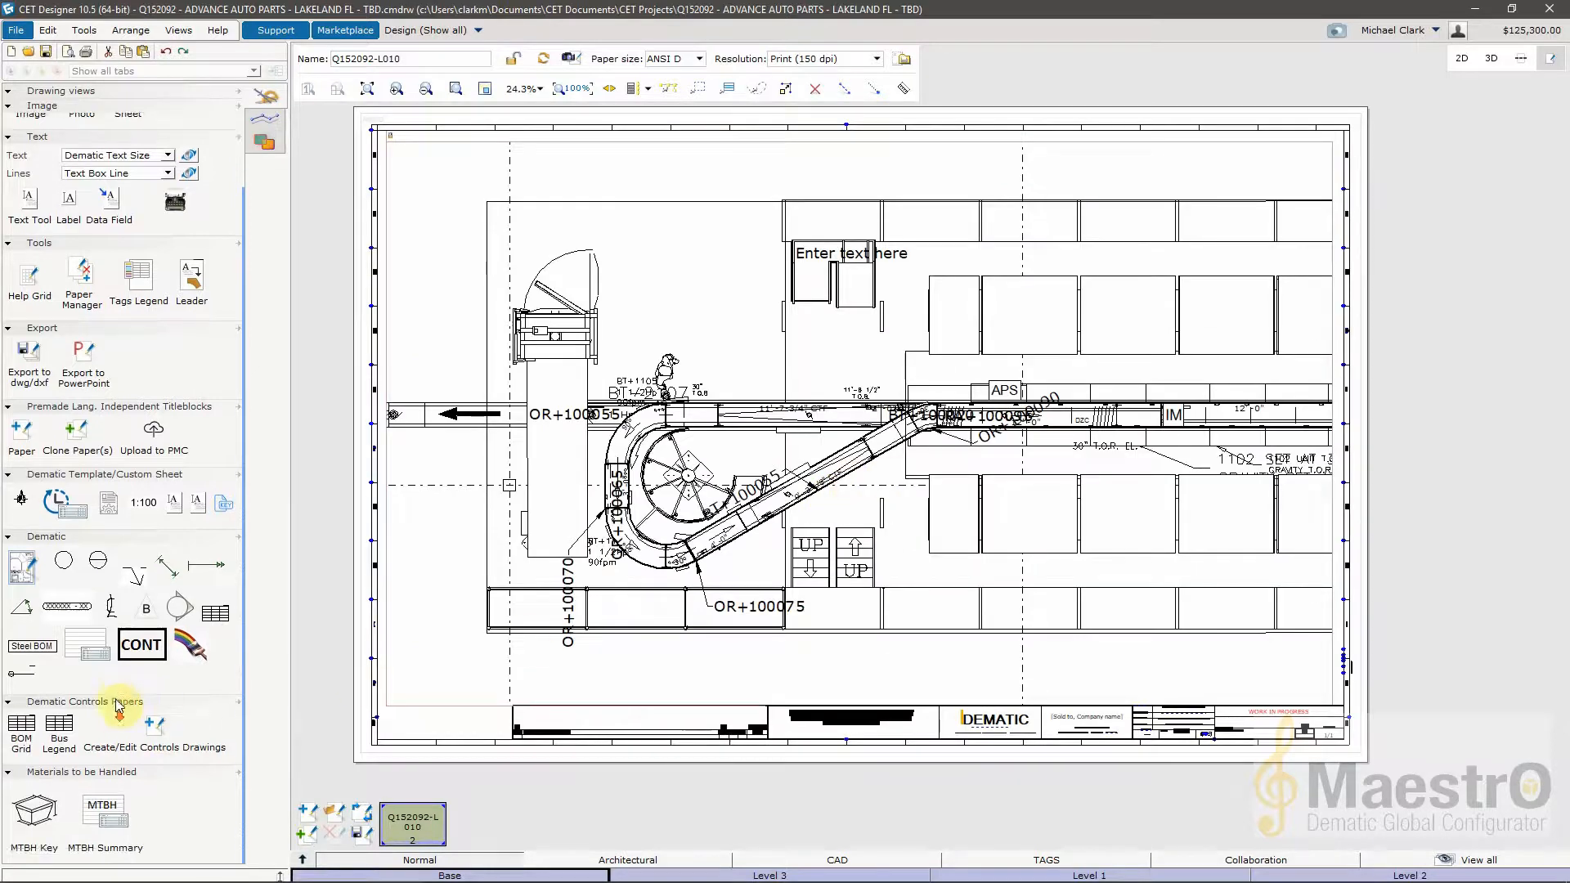
Place an MTBH Key with material type Carton in the lower-left corner of the drawing area.
click(30, 818)
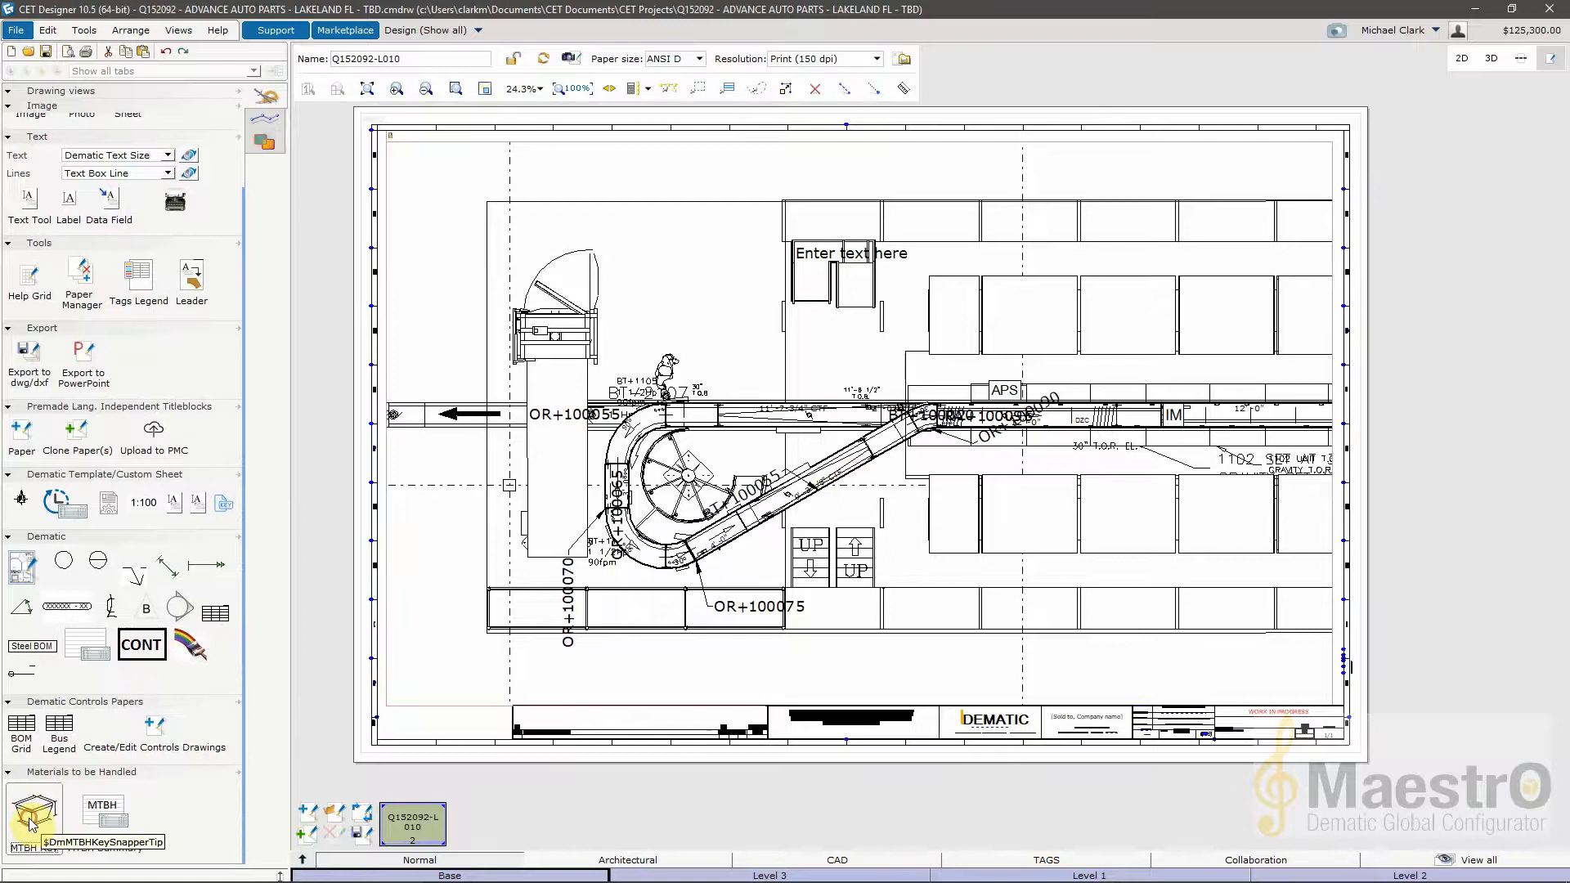
click(437, 649)
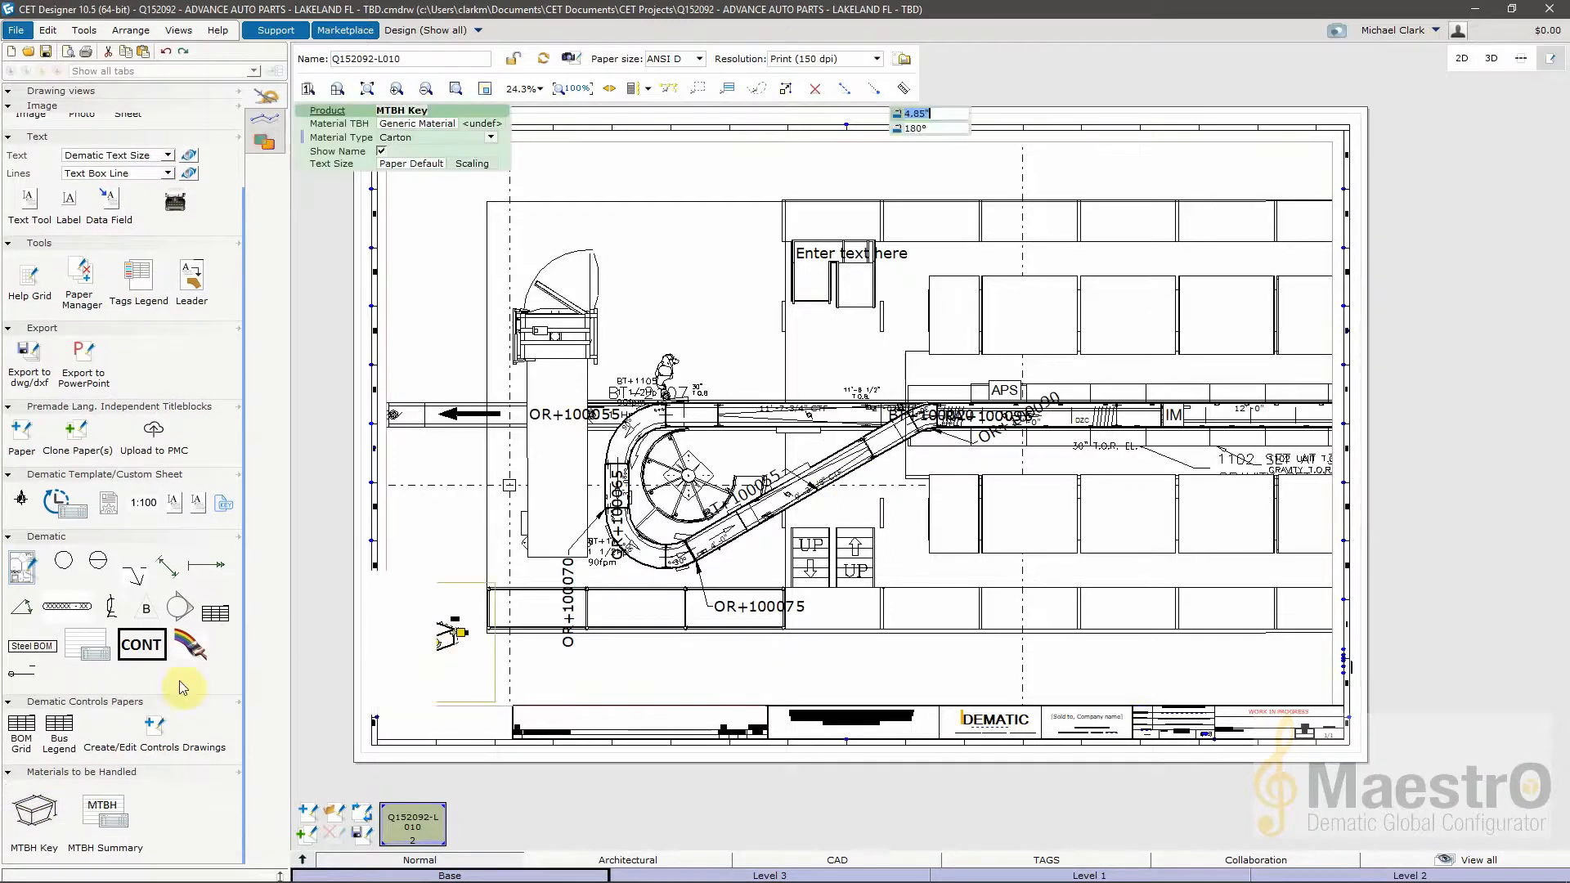
scroll(434, 641, up, 4)
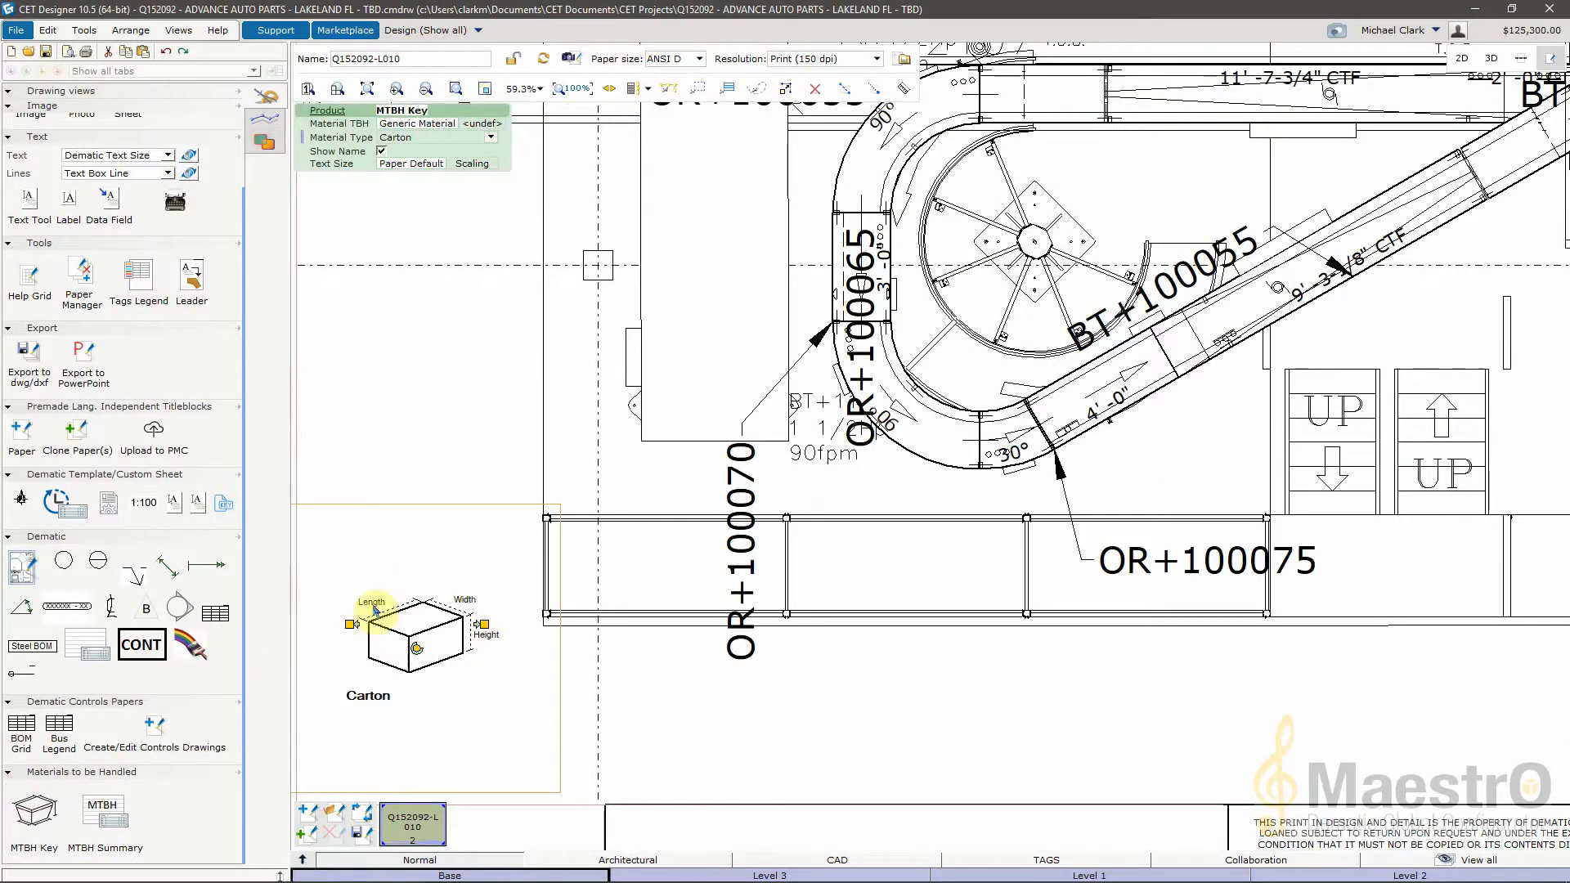
scroll(525, 683, down, 1)
scroll(687, 693, down, 2)
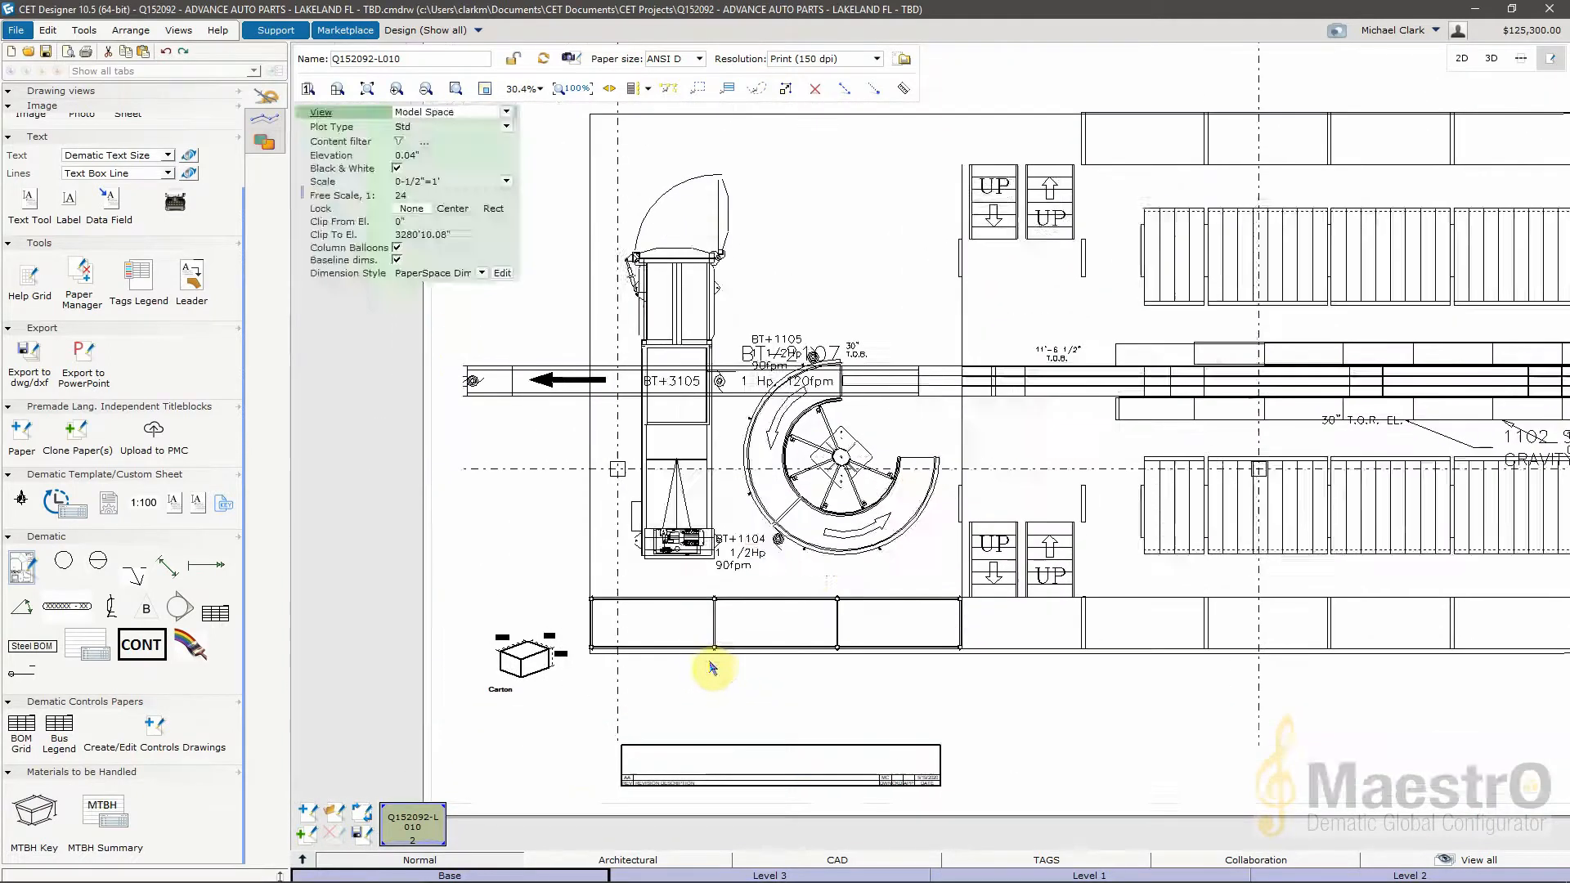
scroll(813, 568, down, 1)
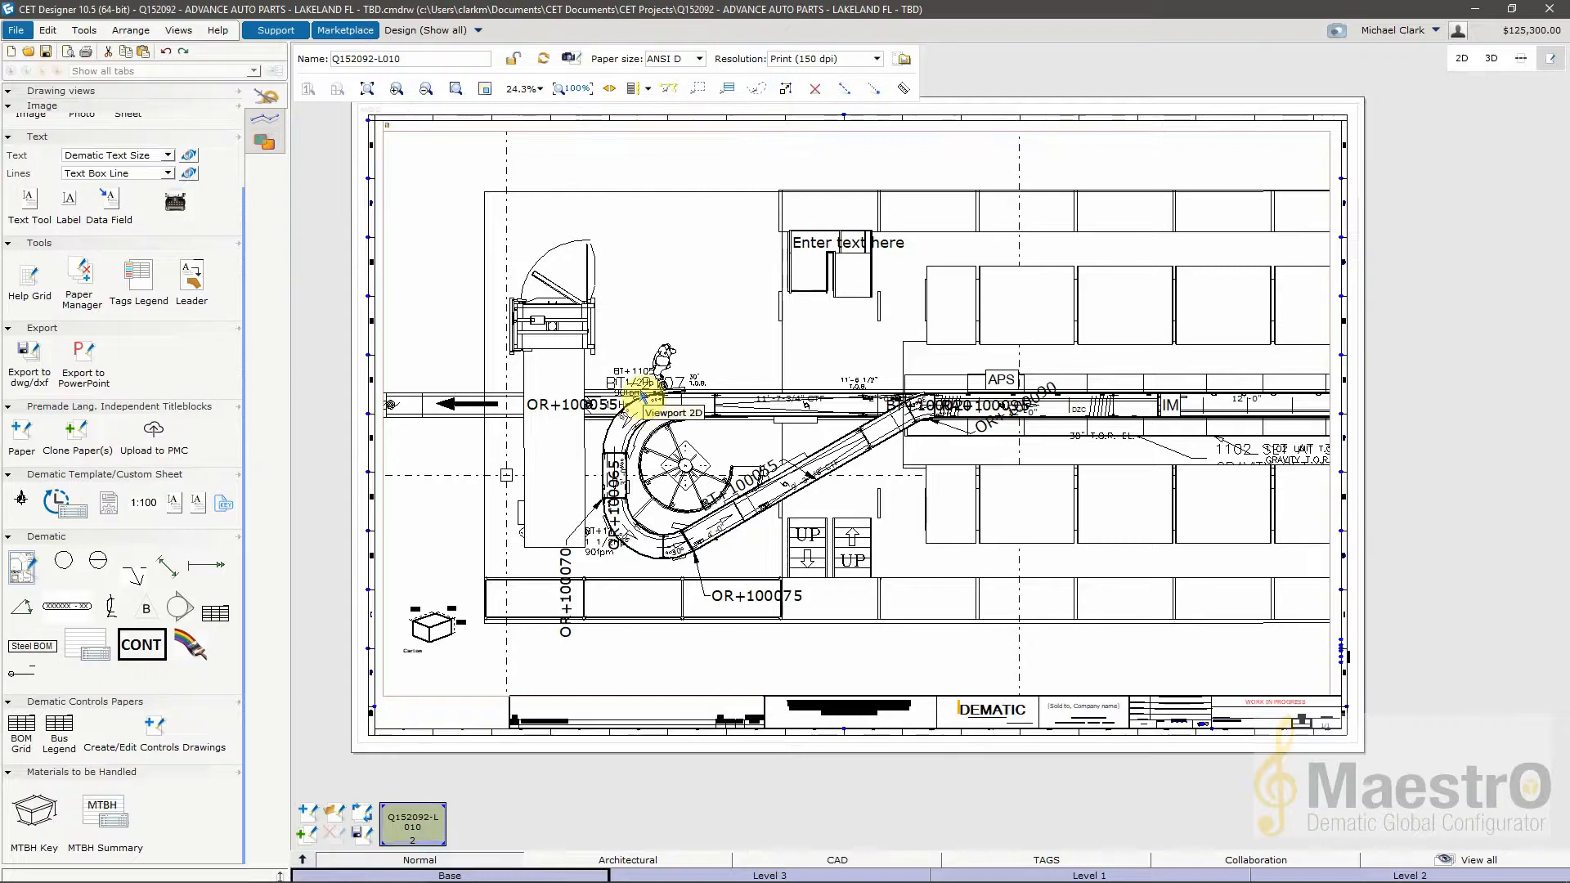
Open the CET Report print settings and expand the Standard contents of the report body.
click(85, 51)
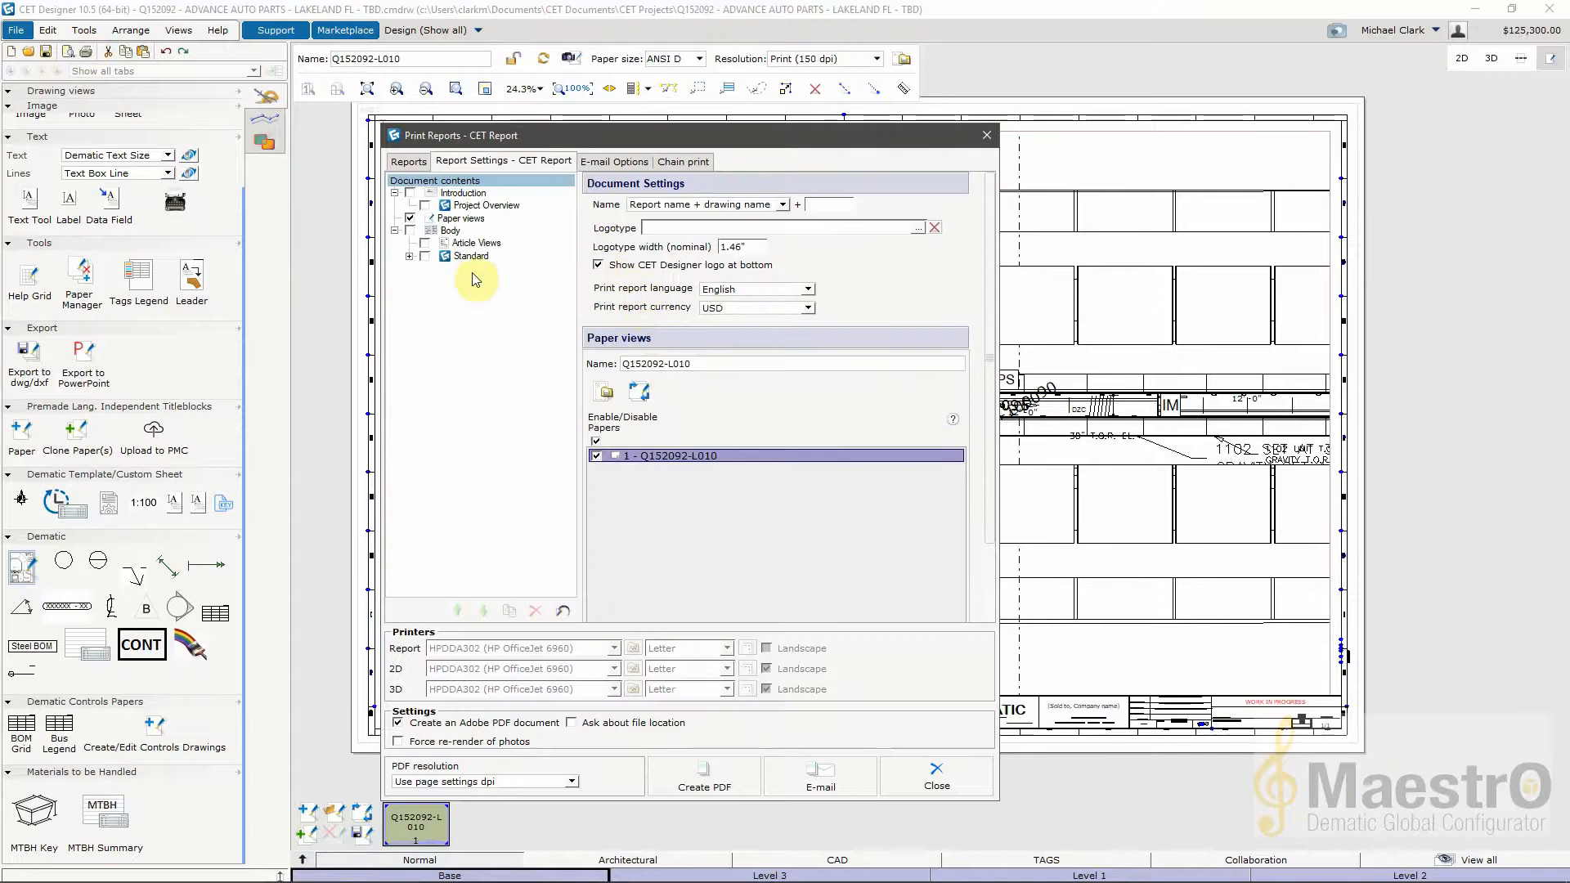
click(410, 256)
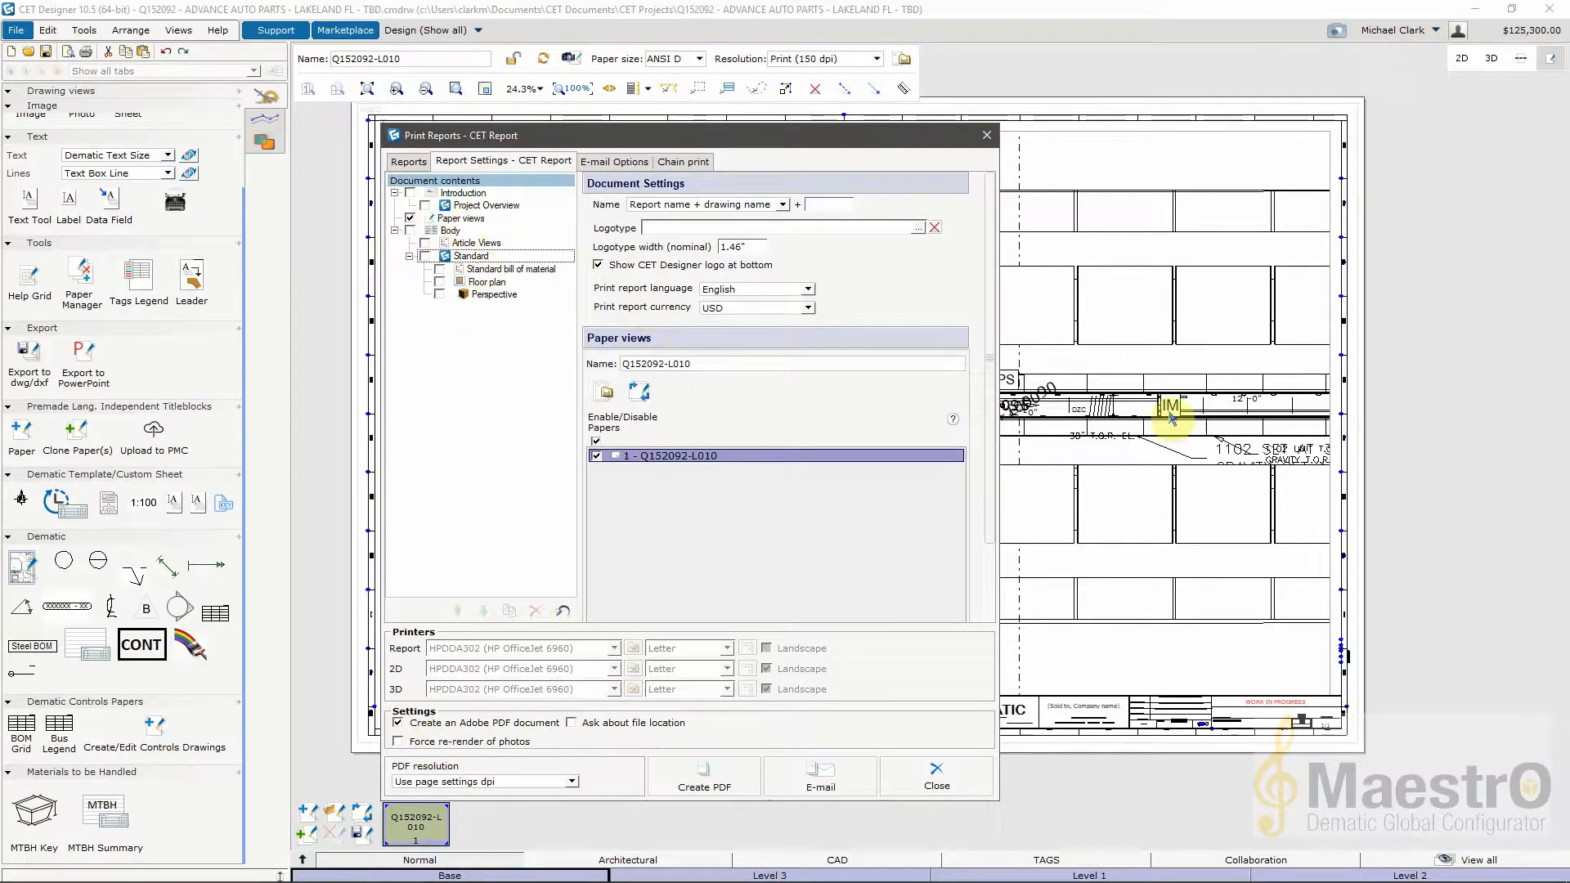
Try including Article Views in the report contents, review its column and display options, and exclude it again.
click(425, 244)
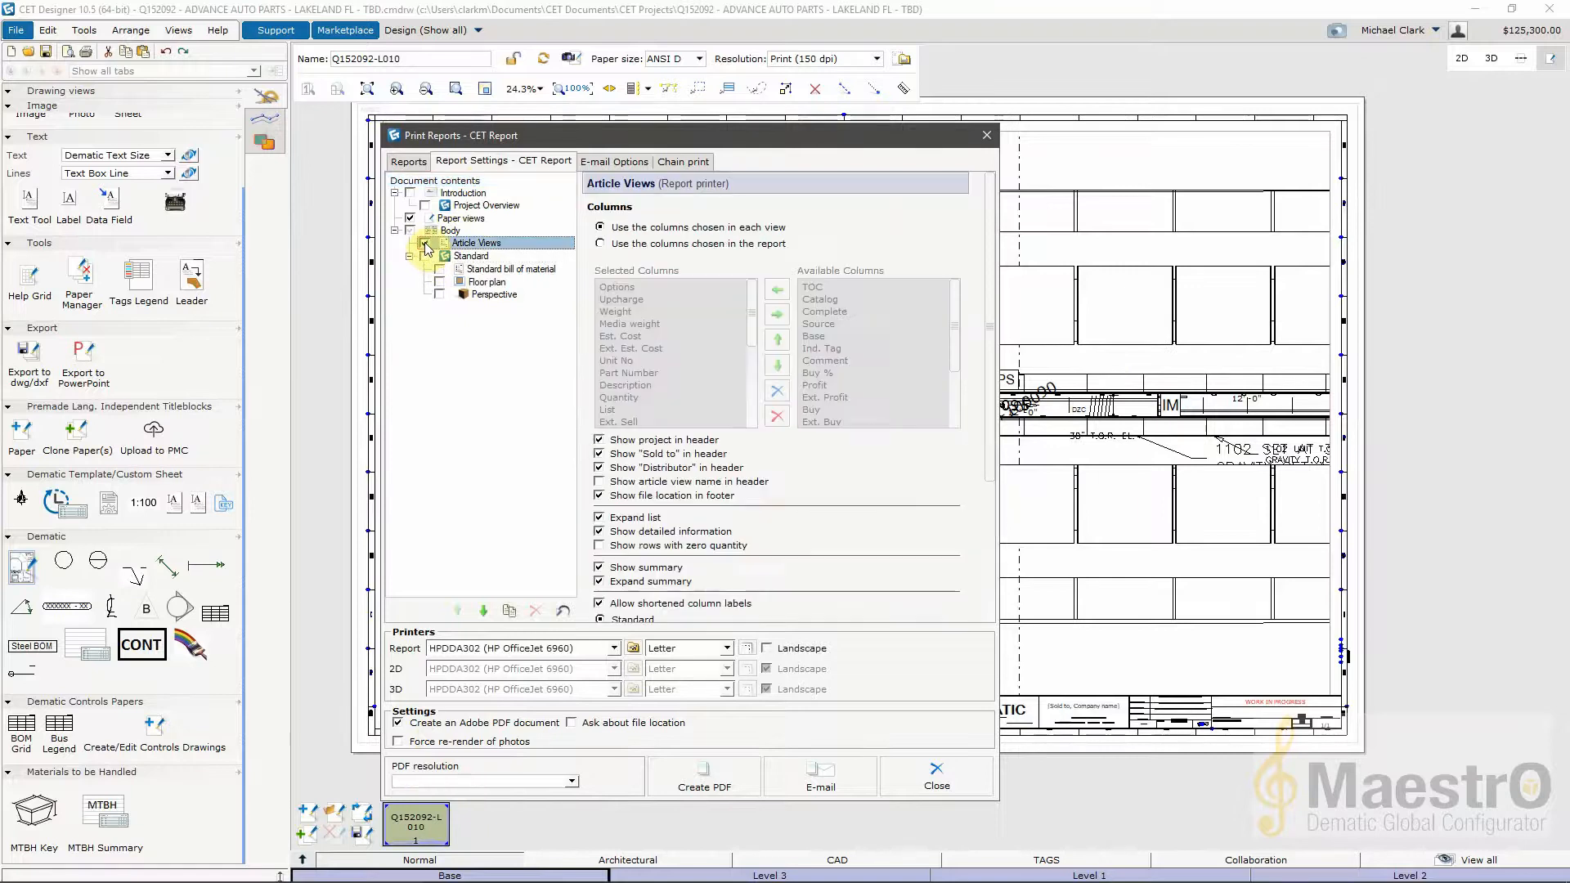
click(424, 244)
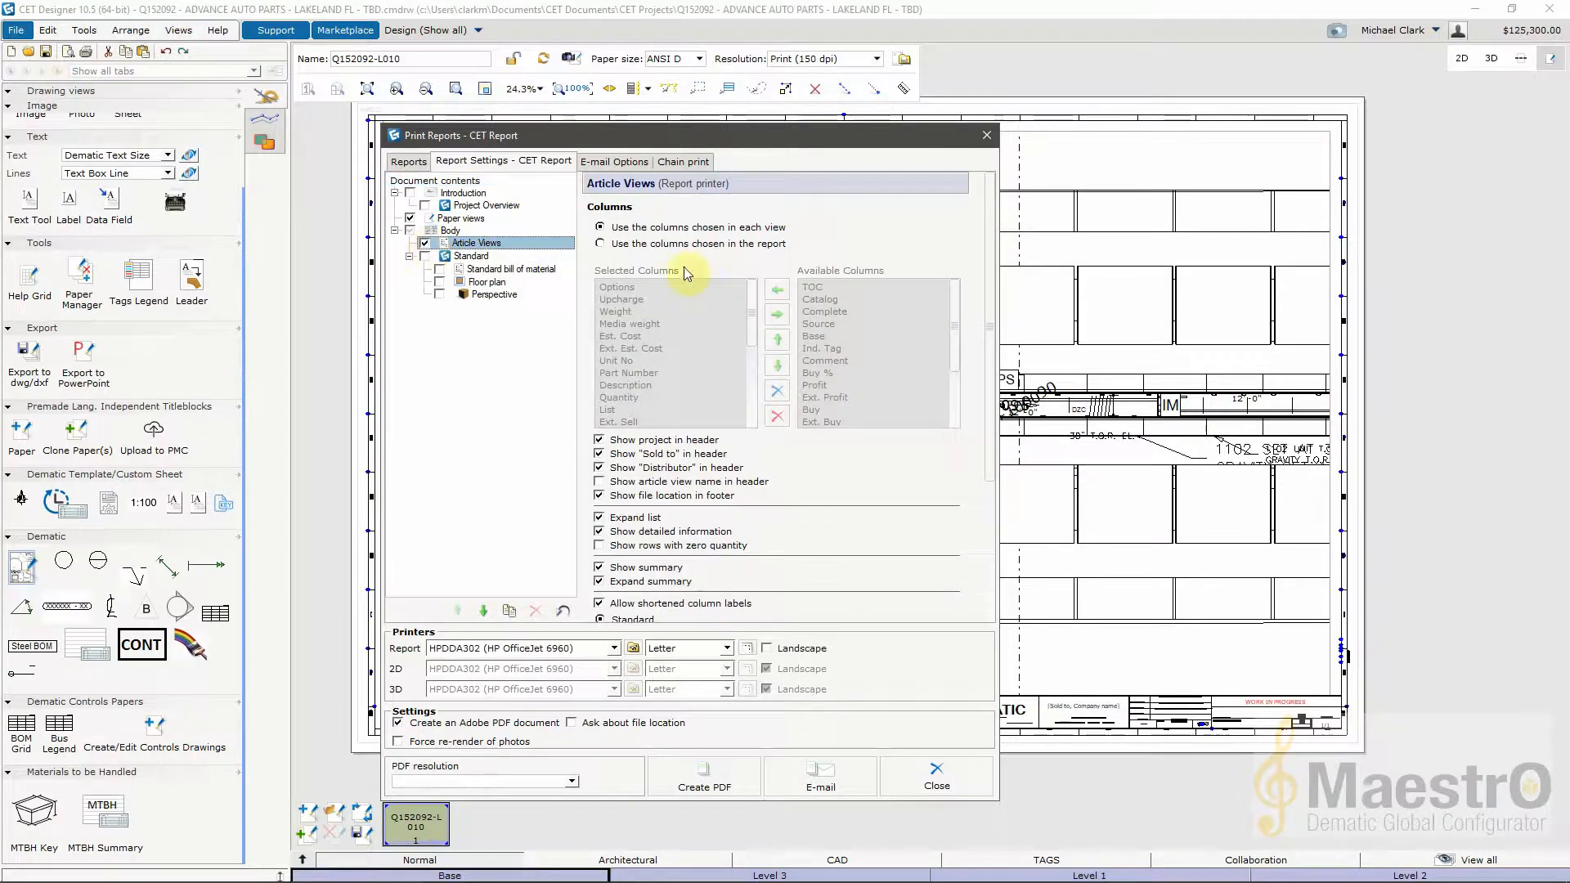
scroll(692, 317, down, 2)
scroll(692, 317, up, 2)
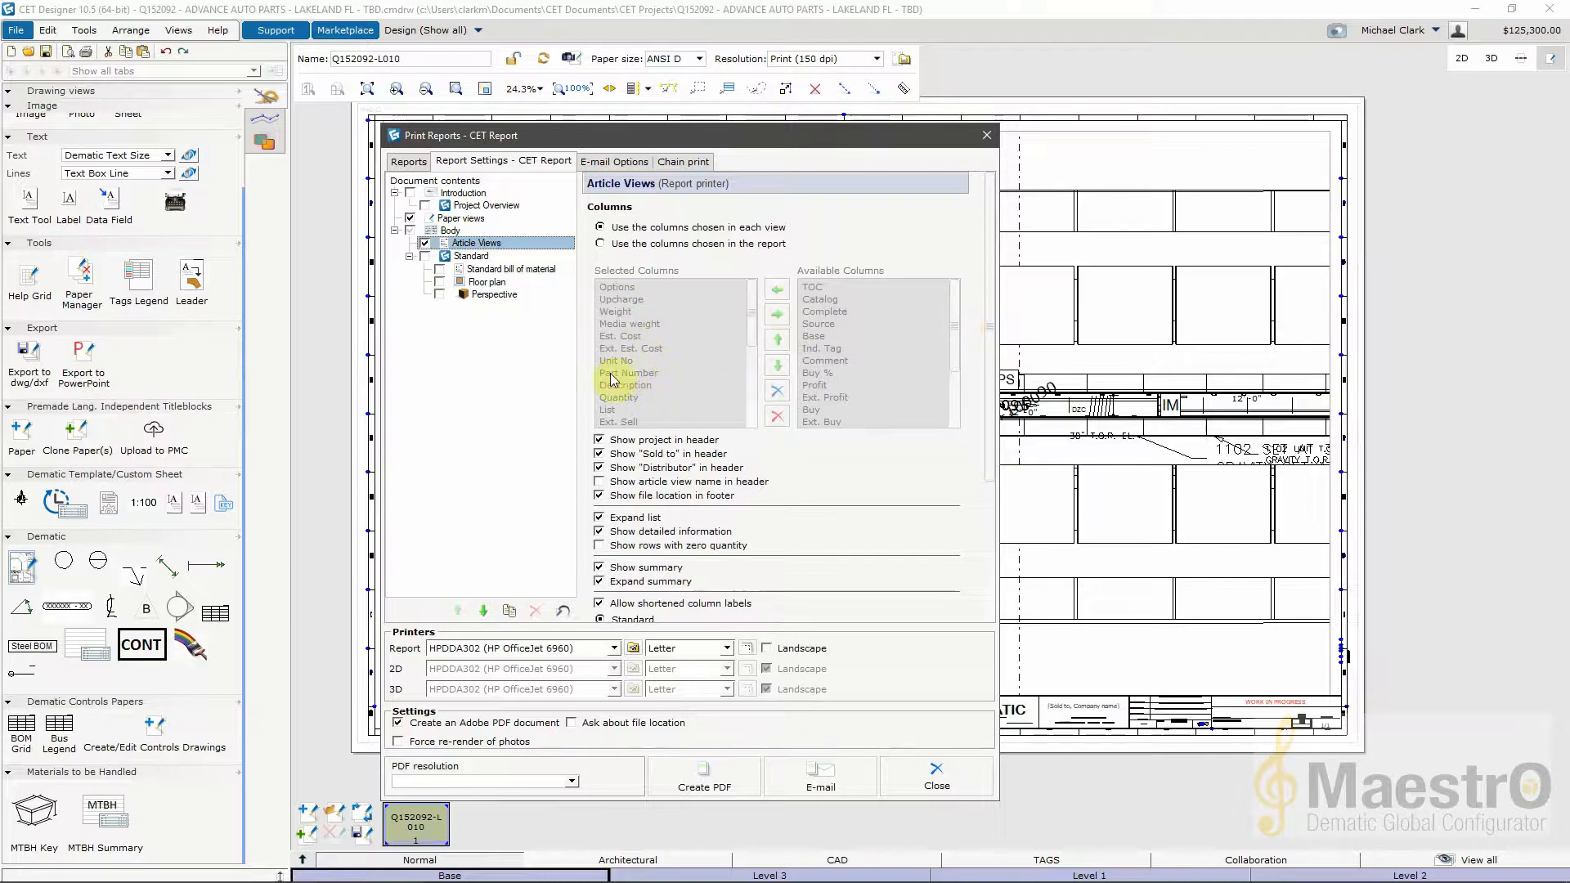
click(424, 243)
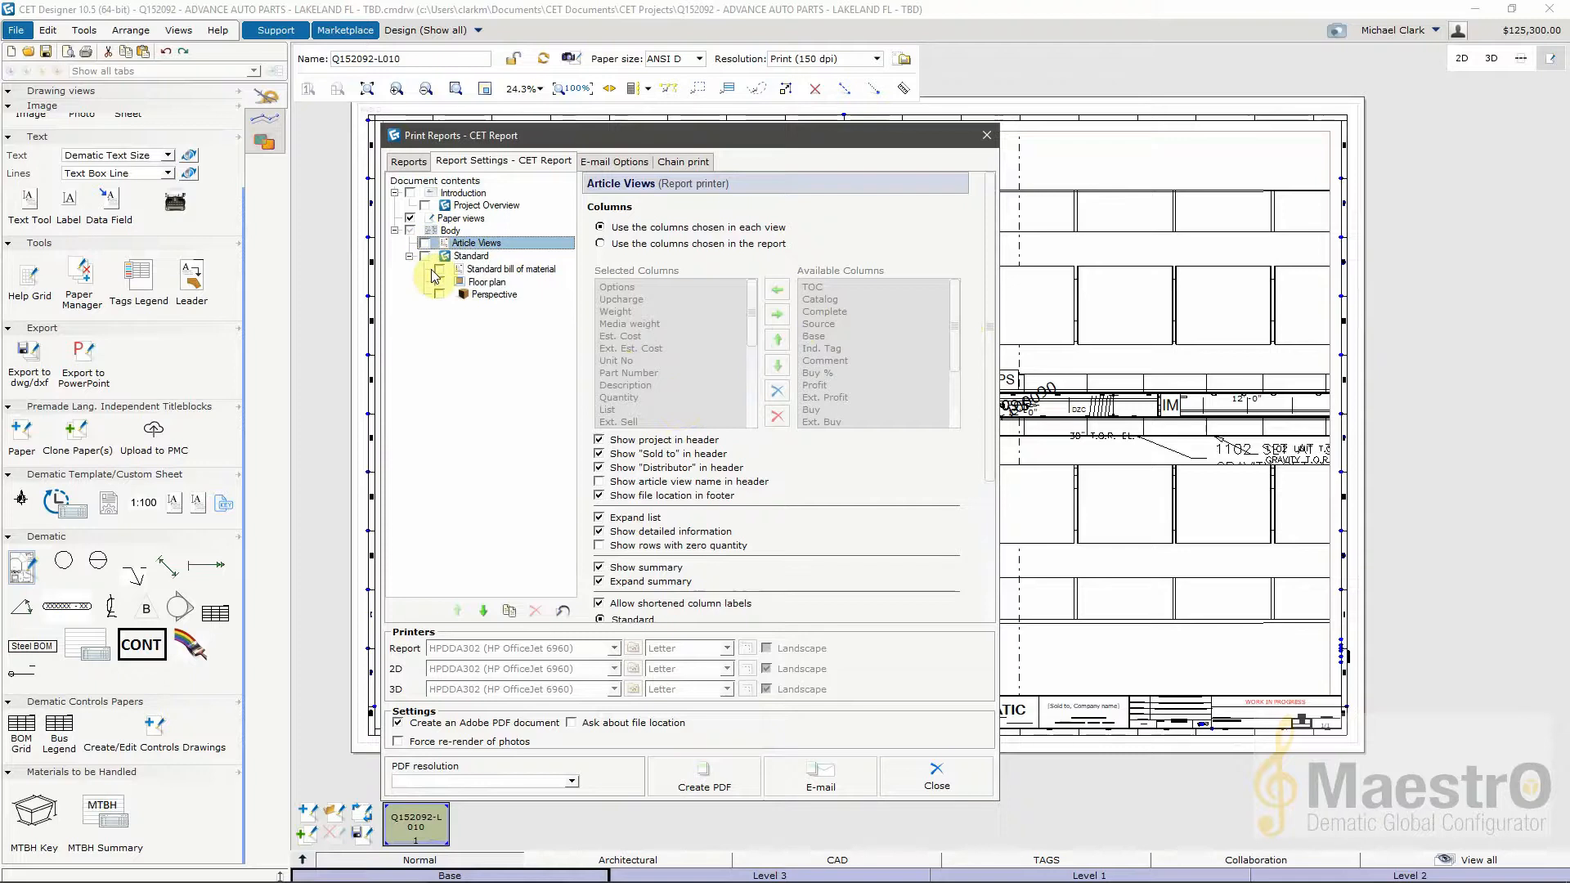
Include the Standard bill of material in the report contents.
click(440, 269)
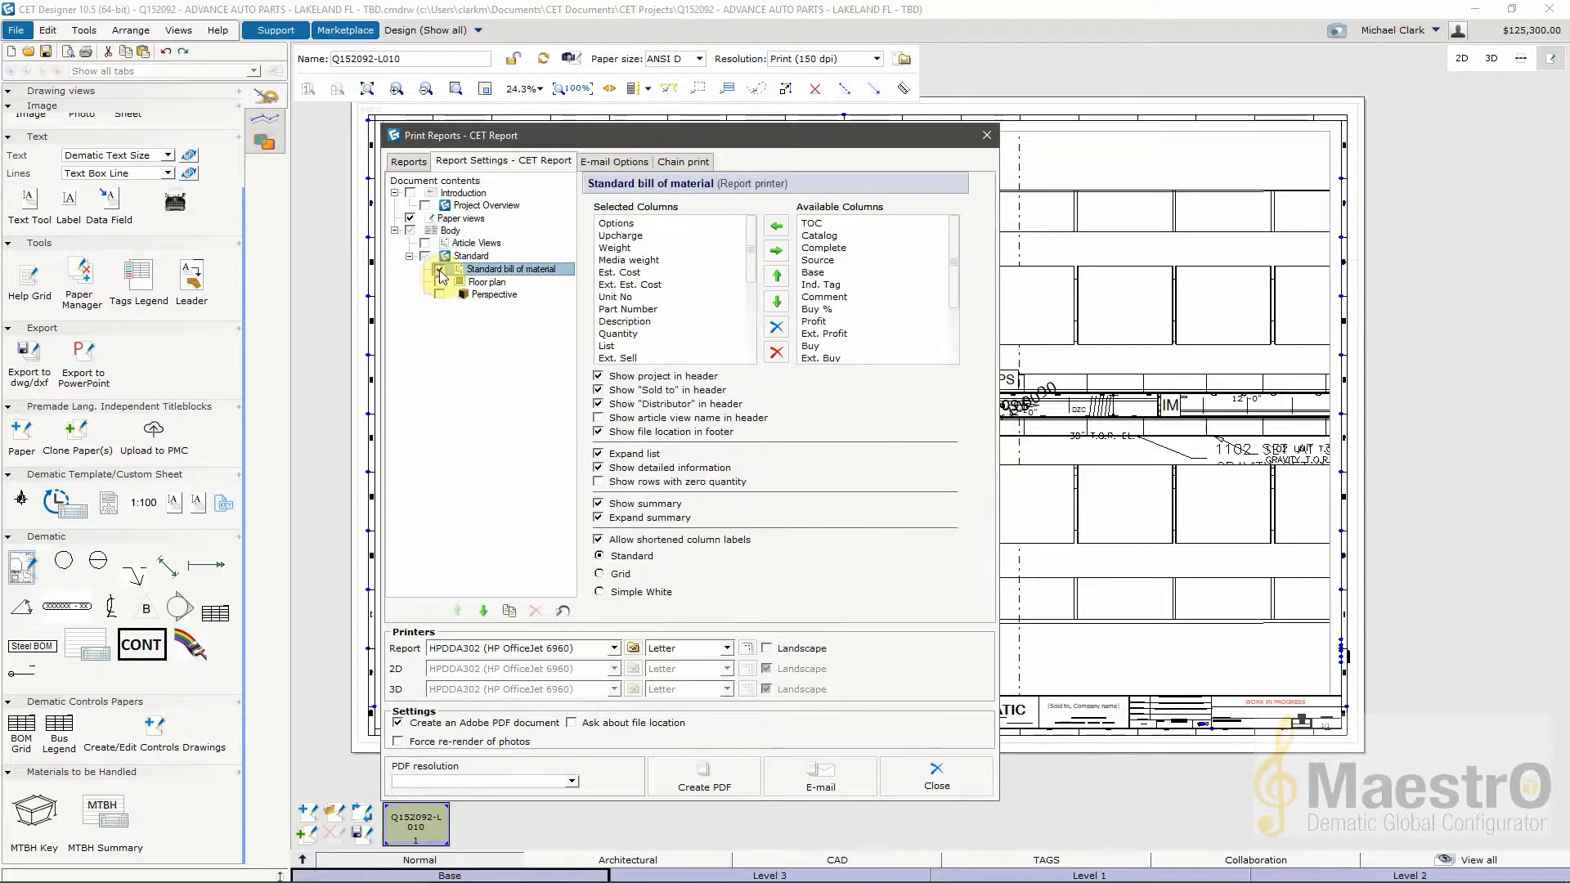
Review the selected columns of the Standard bill of material and exclude it from the report contents.
scroll(684, 278, down, 6)
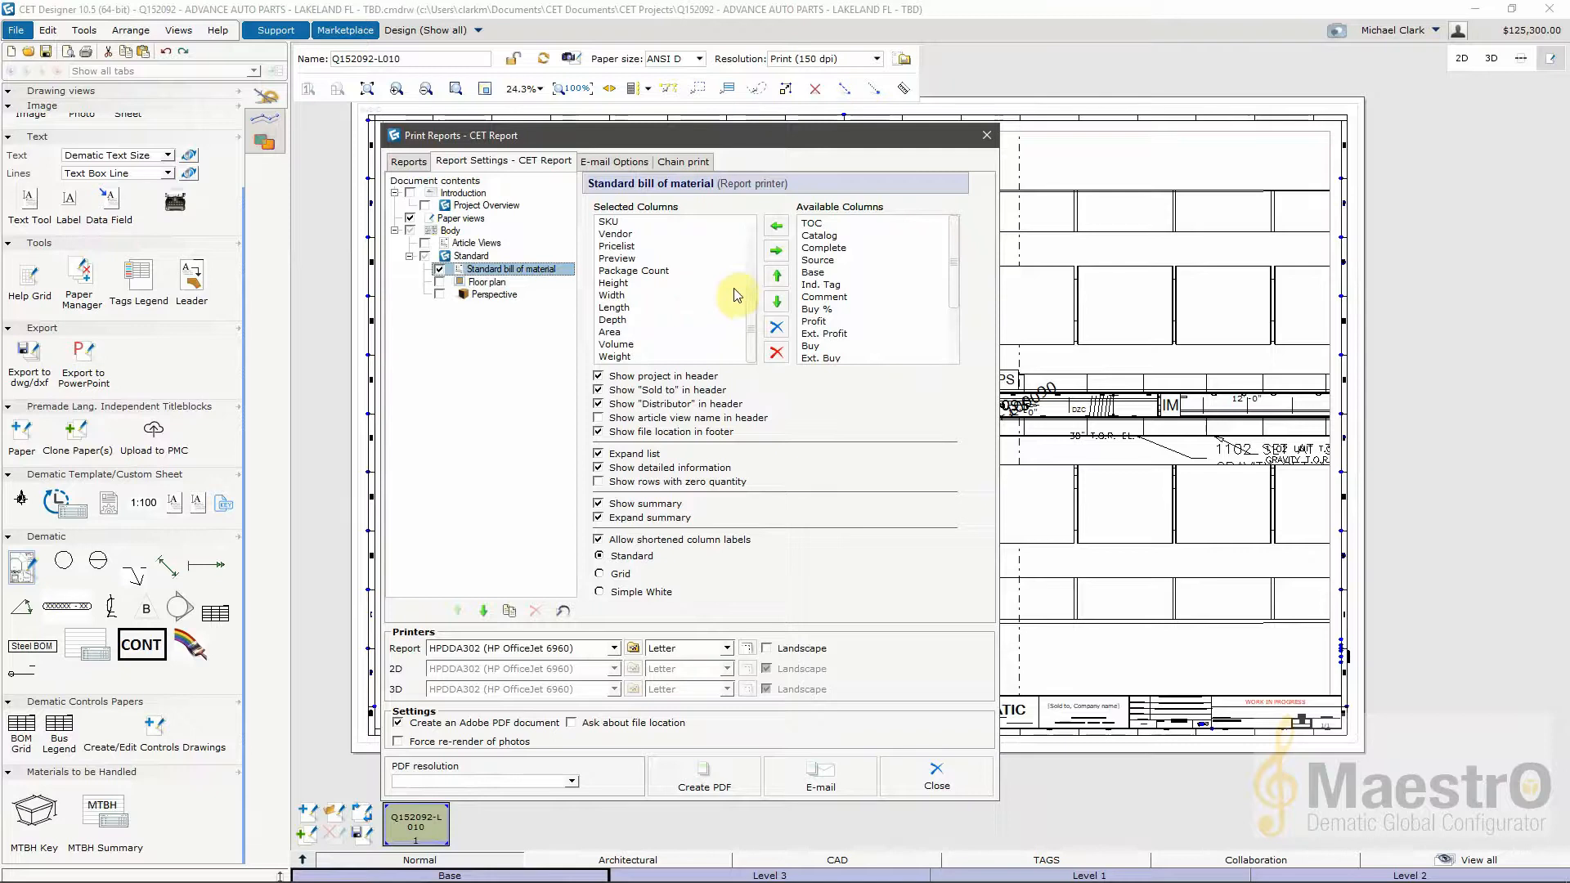
scroll(741, 327, up, 6)
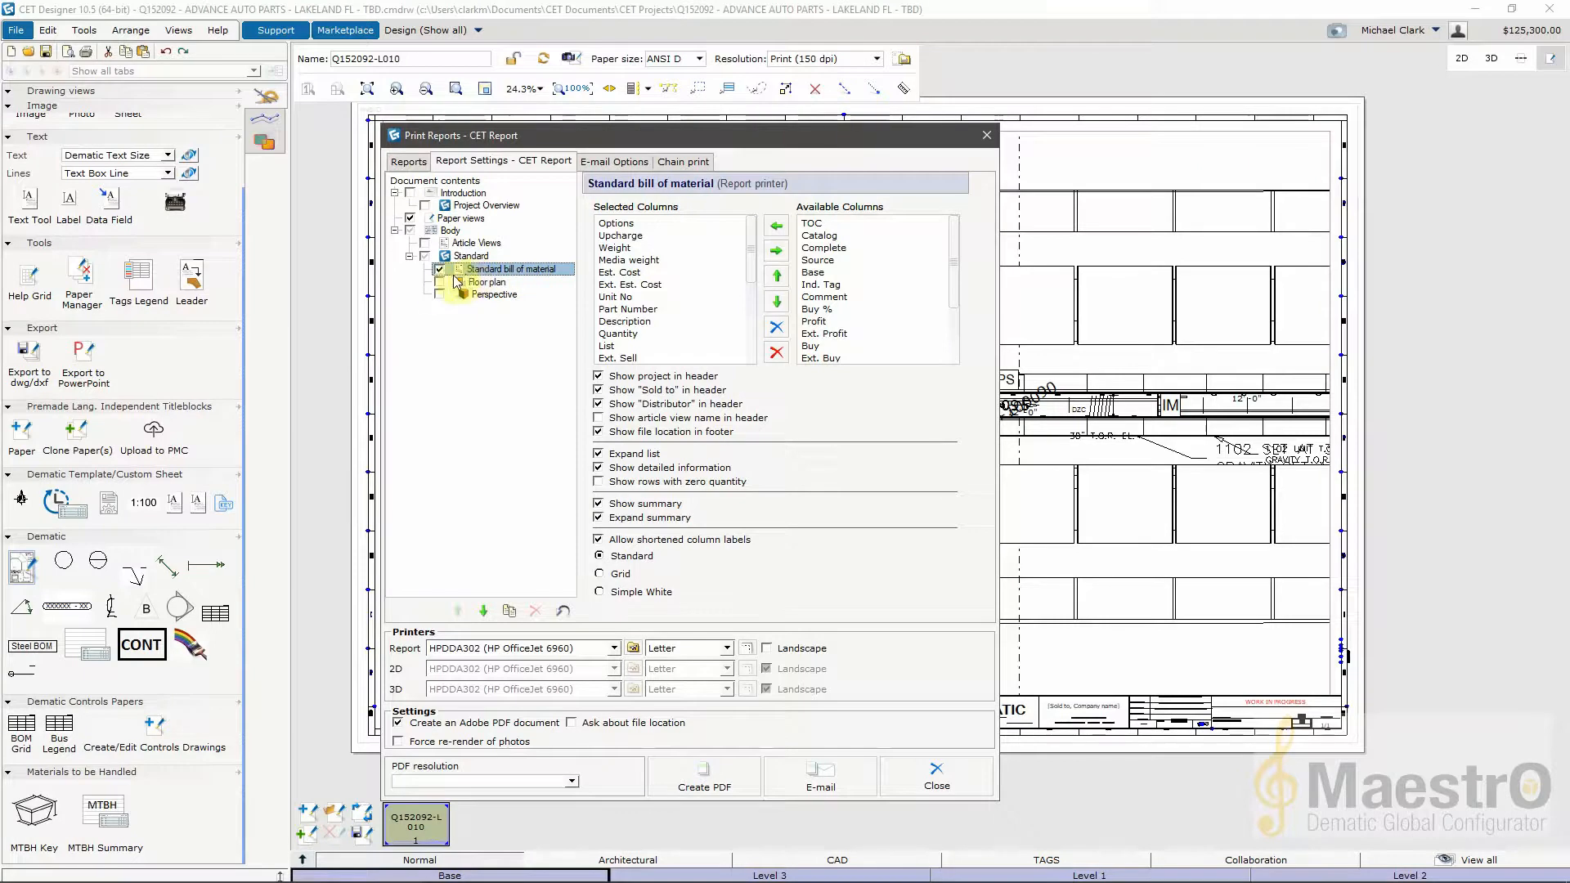
click(440, 270)
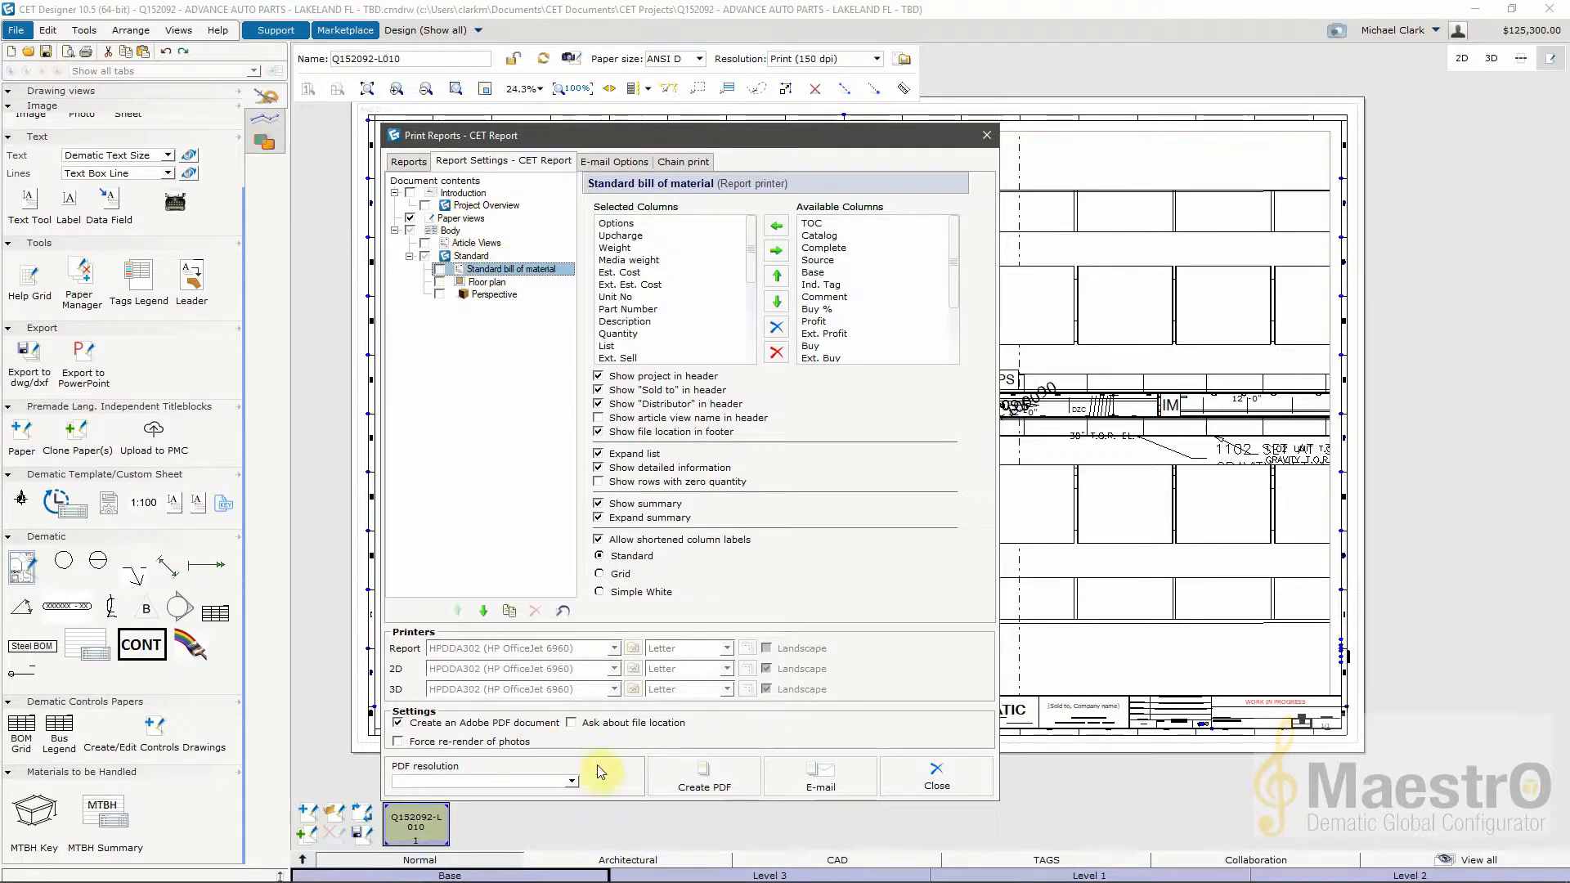
Create the report as a PDF, and close both the resulting document and the report print settings.
click(699, 787)
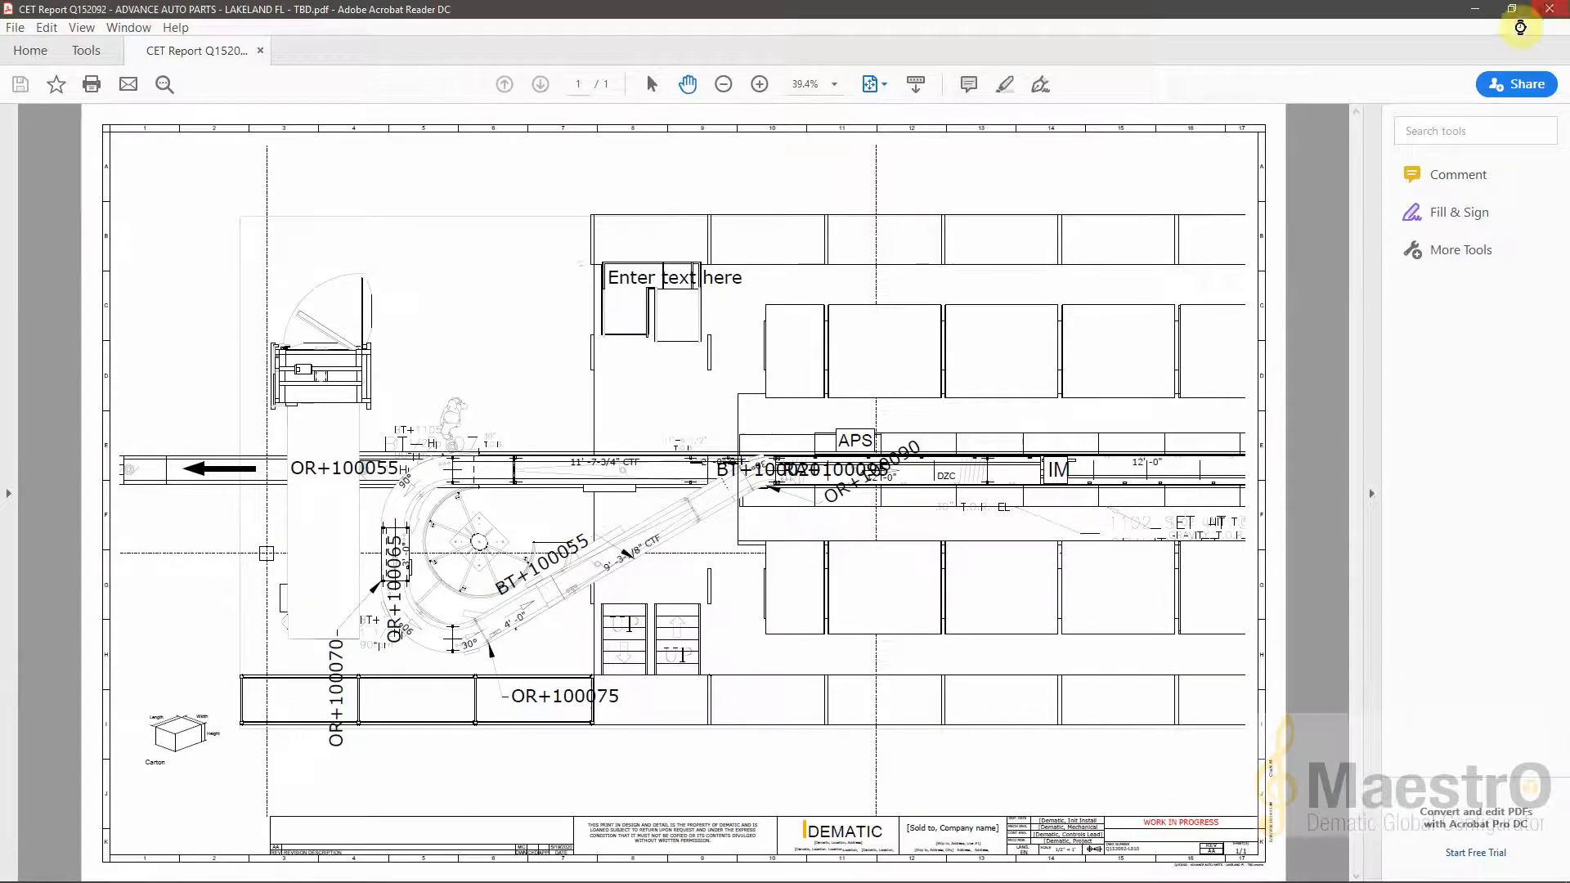
click(1549, 9)
click(986, 136)
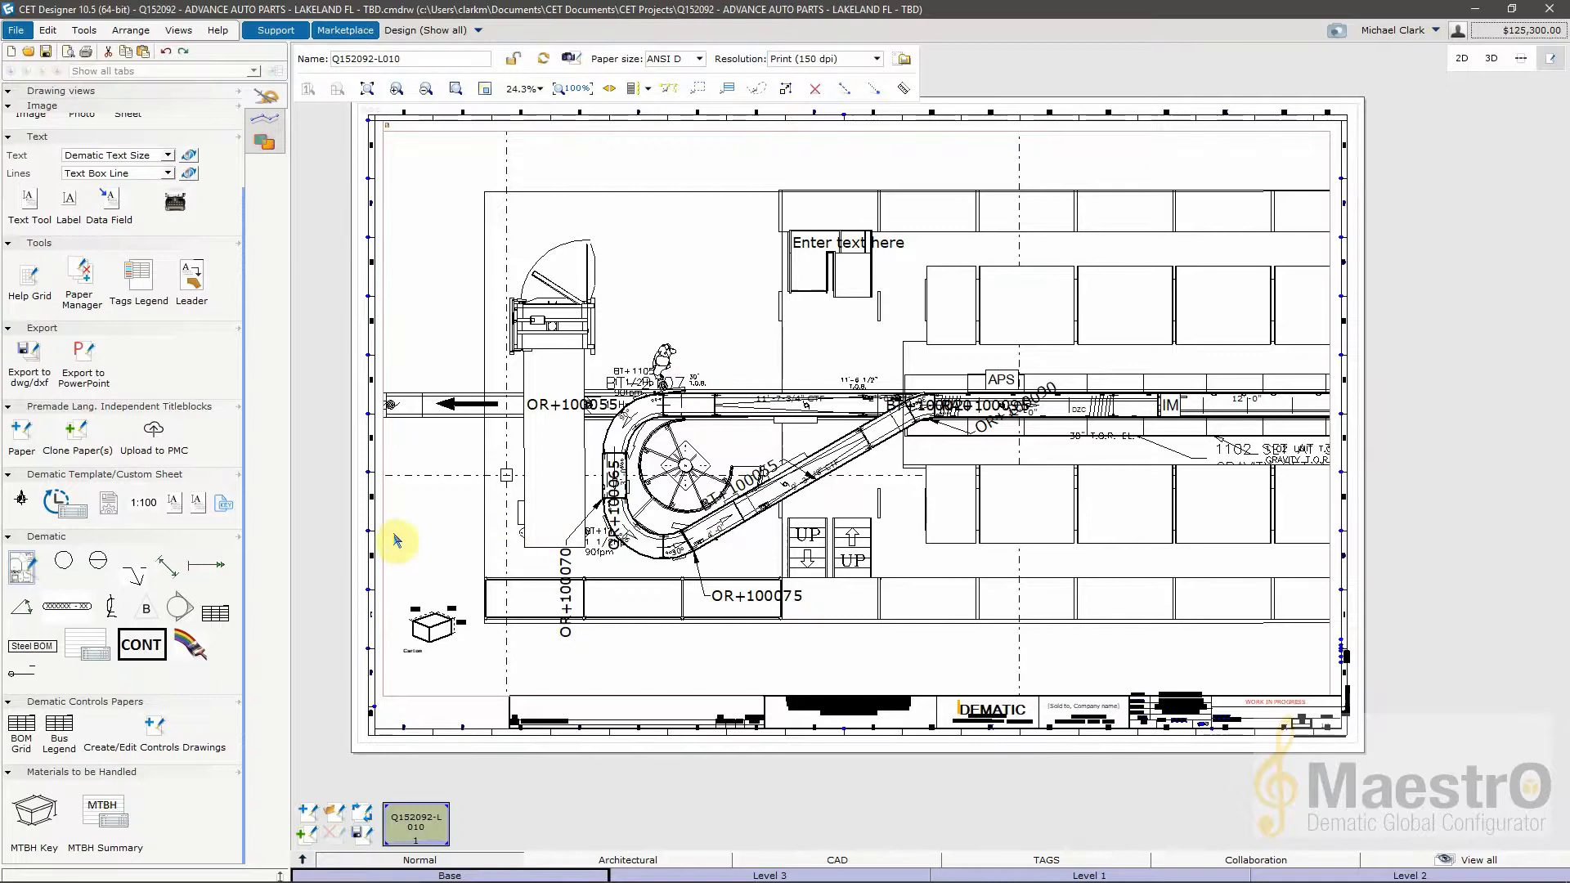
Add a new revision to the revision history of the title block's REV field.
scroll(163, 480, up, 1)
scroll(164, 480, down, 1)
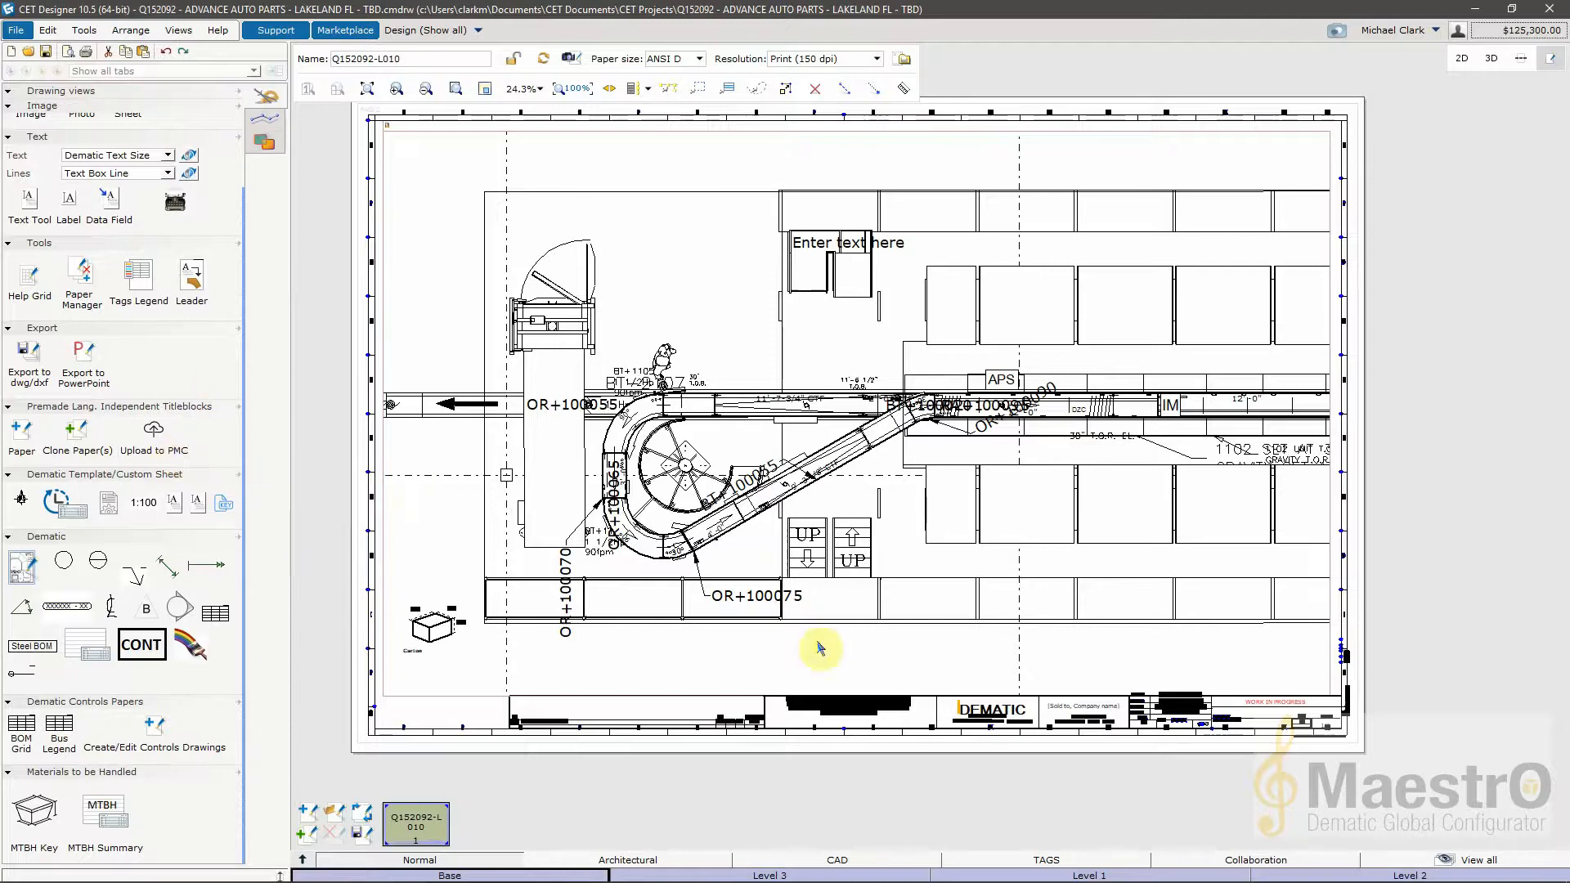
scroll(1275, 723, up, 5)
click(1269, 726)
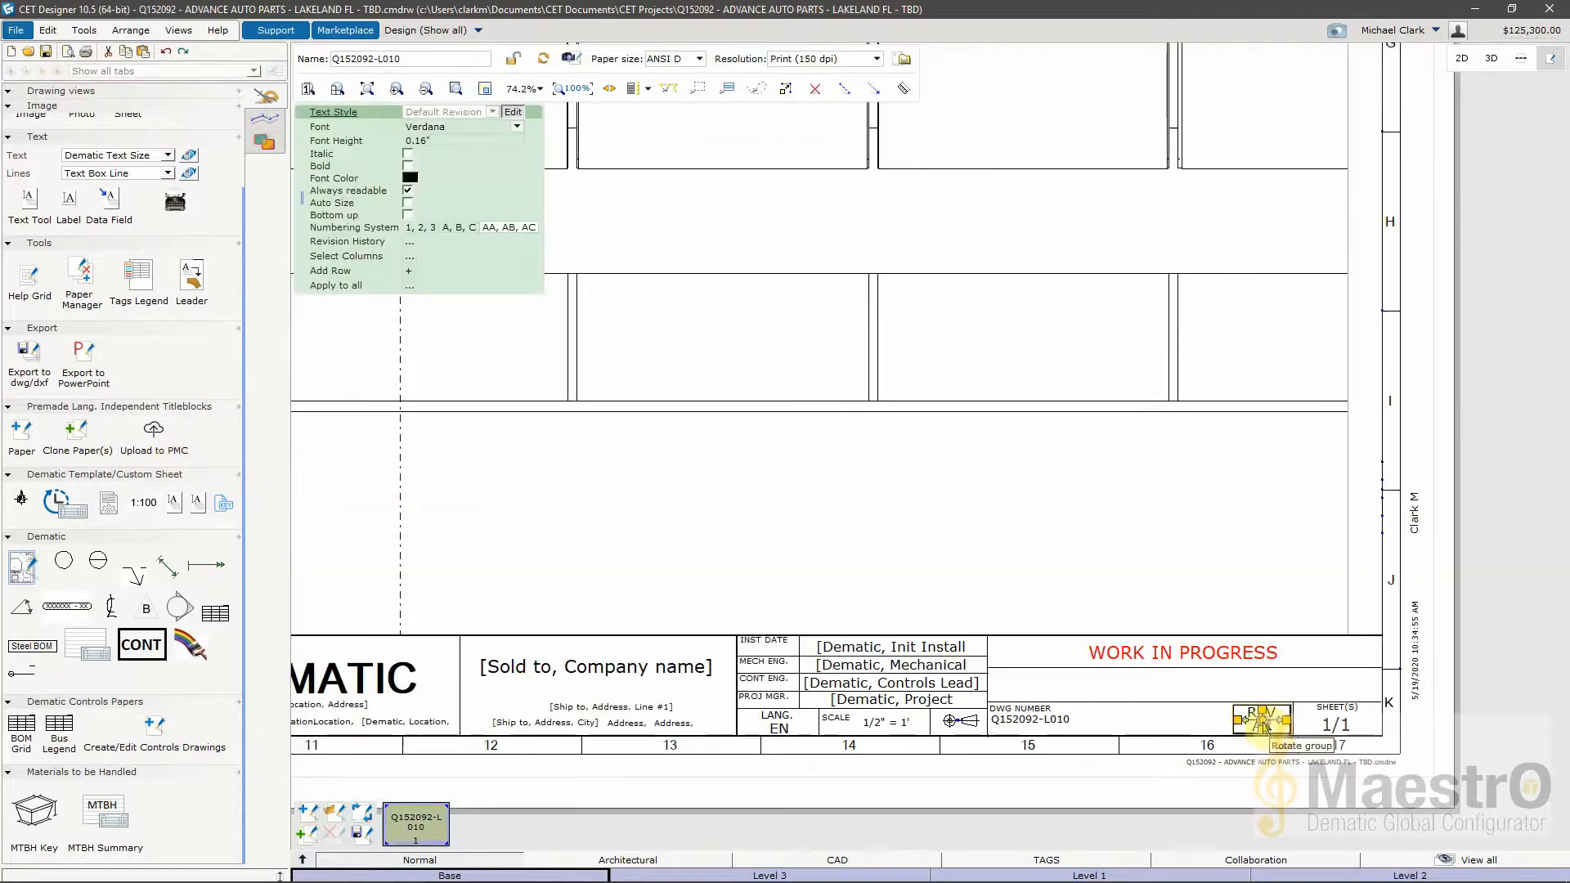
double_click(1266, 724)
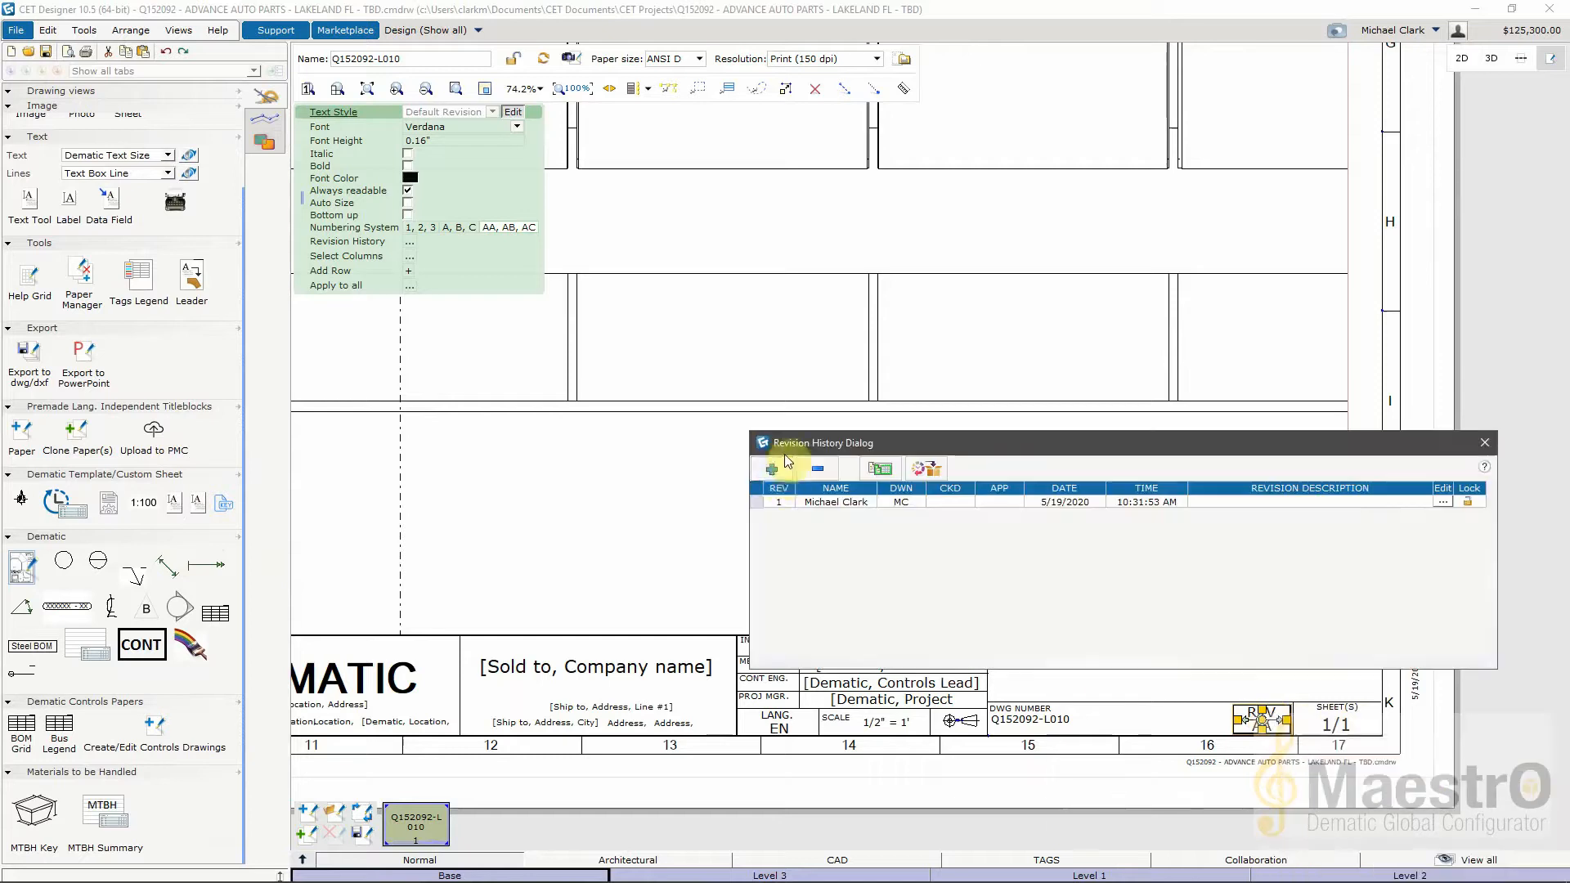
click(771, 468)
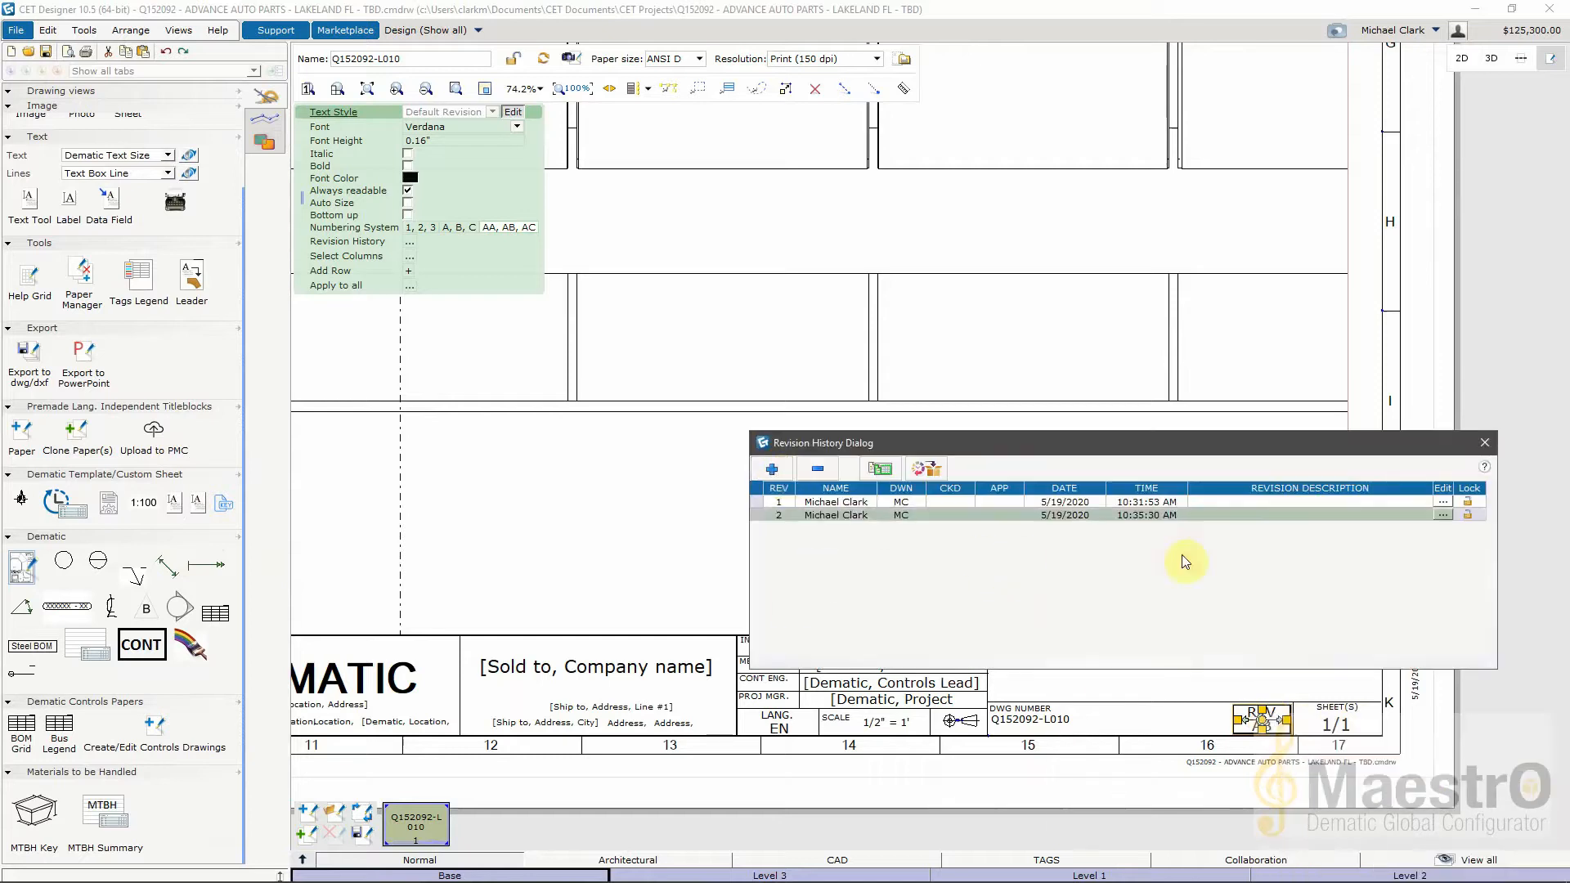
click(1488, 444)
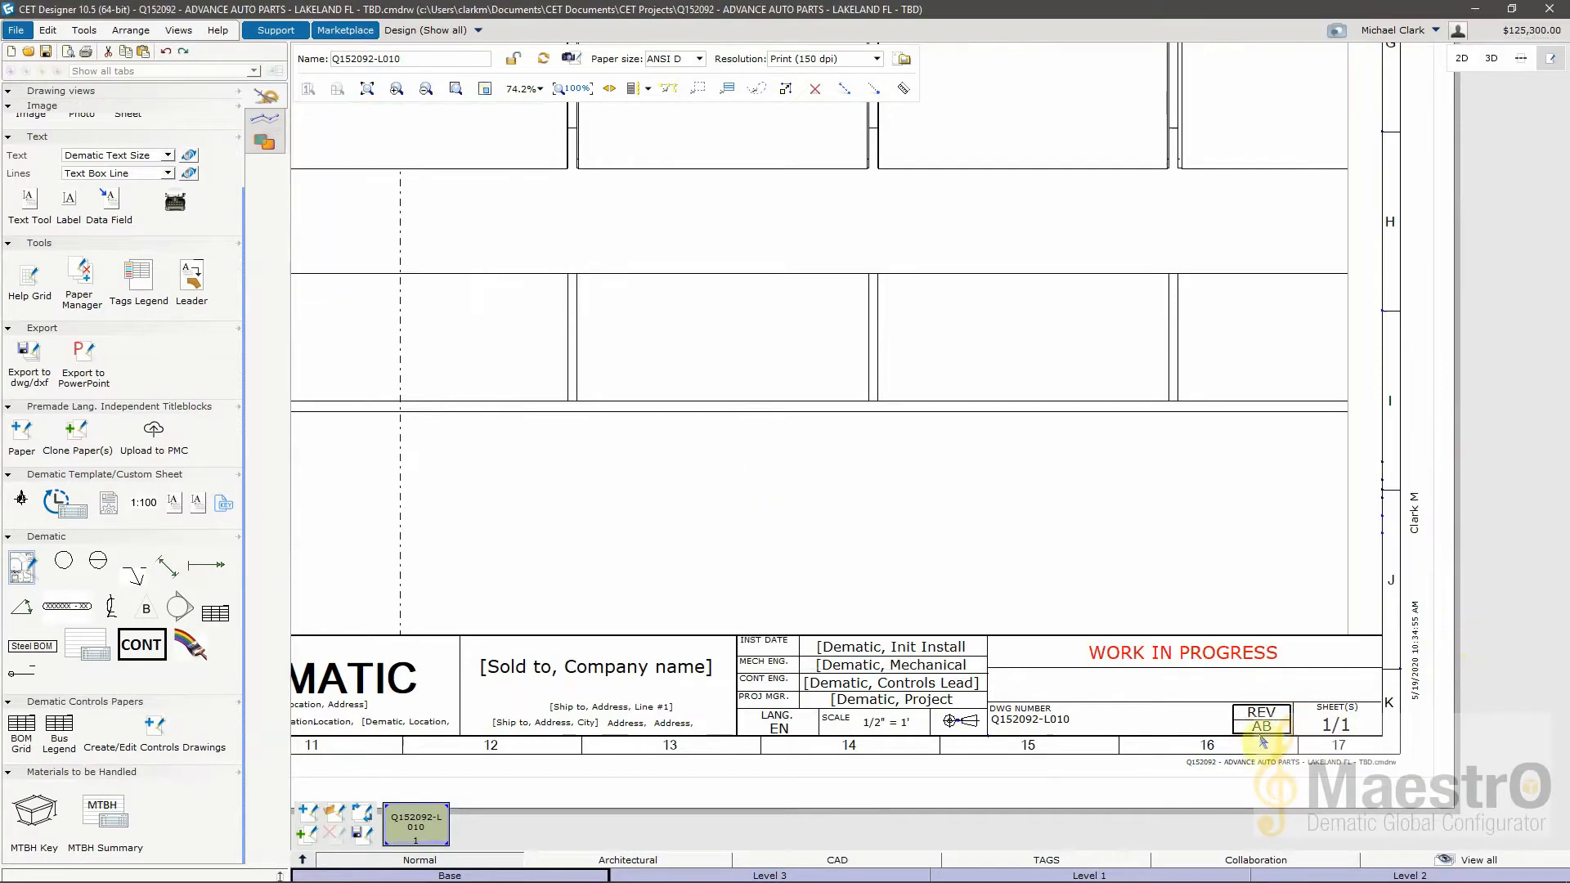
Delete the 2D view of the pick module and the MTBH Key from the sheet.
scroll(1053, 716, down, 2)
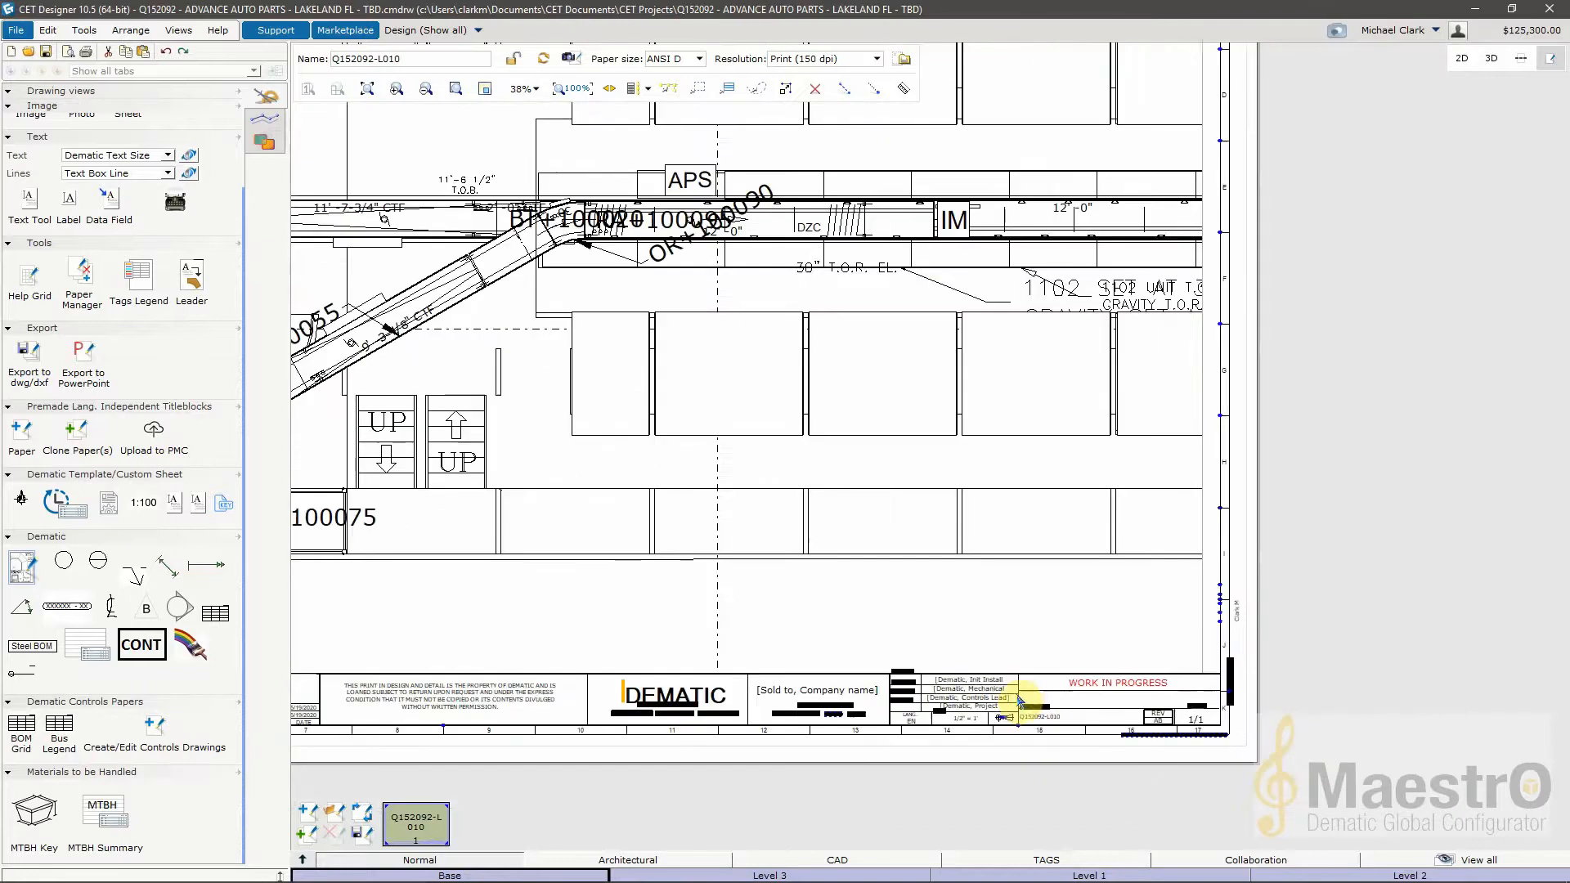
scroll(842, 560, down, 3)
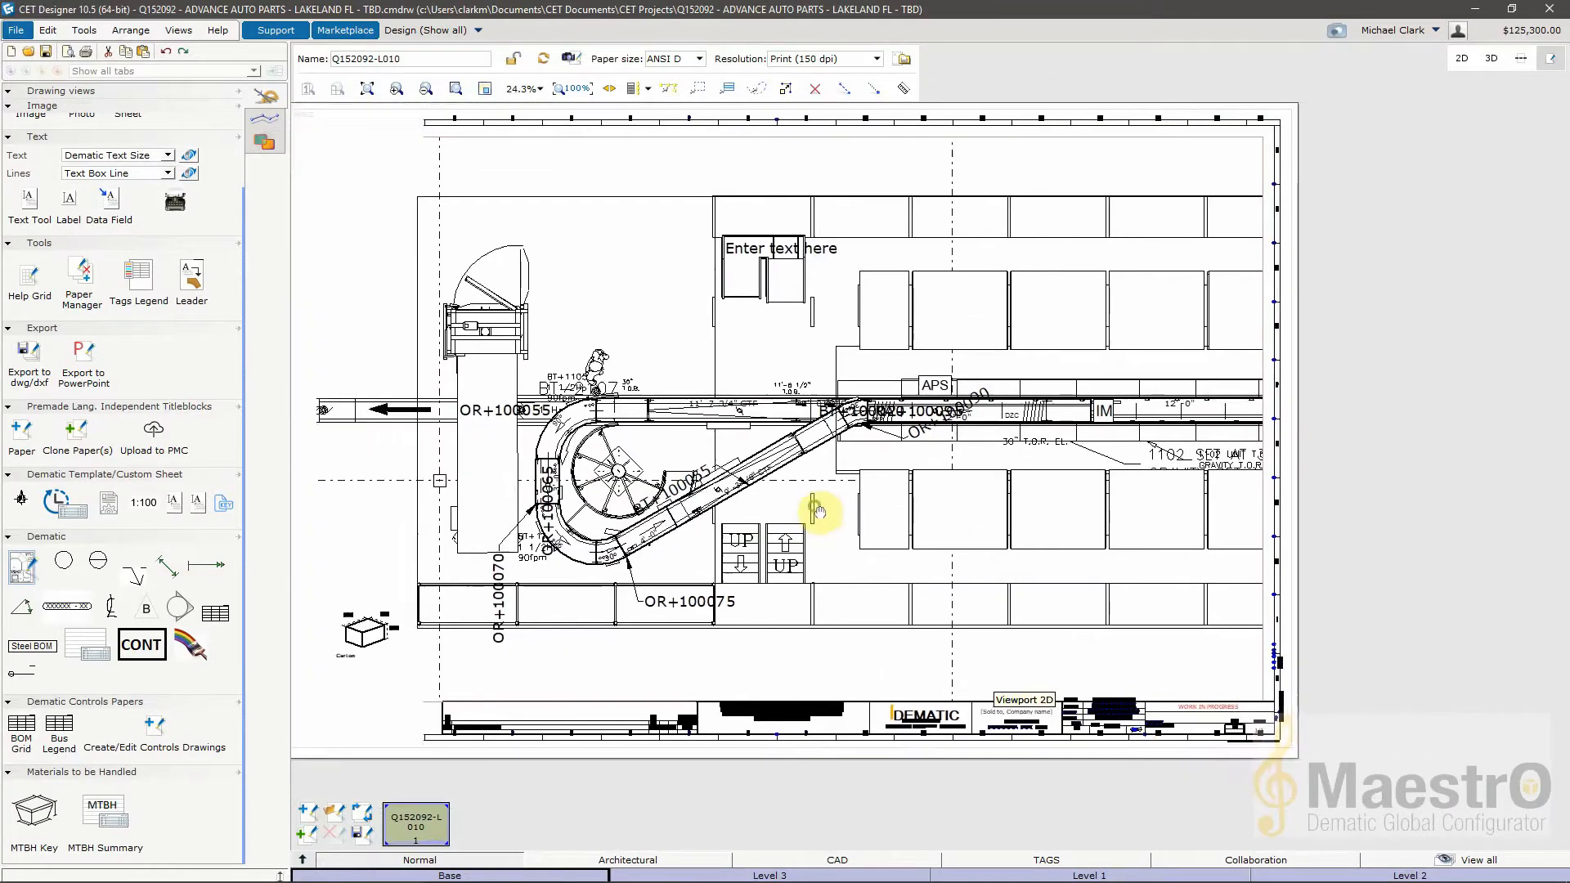
scroll(644, 546, down, 1)
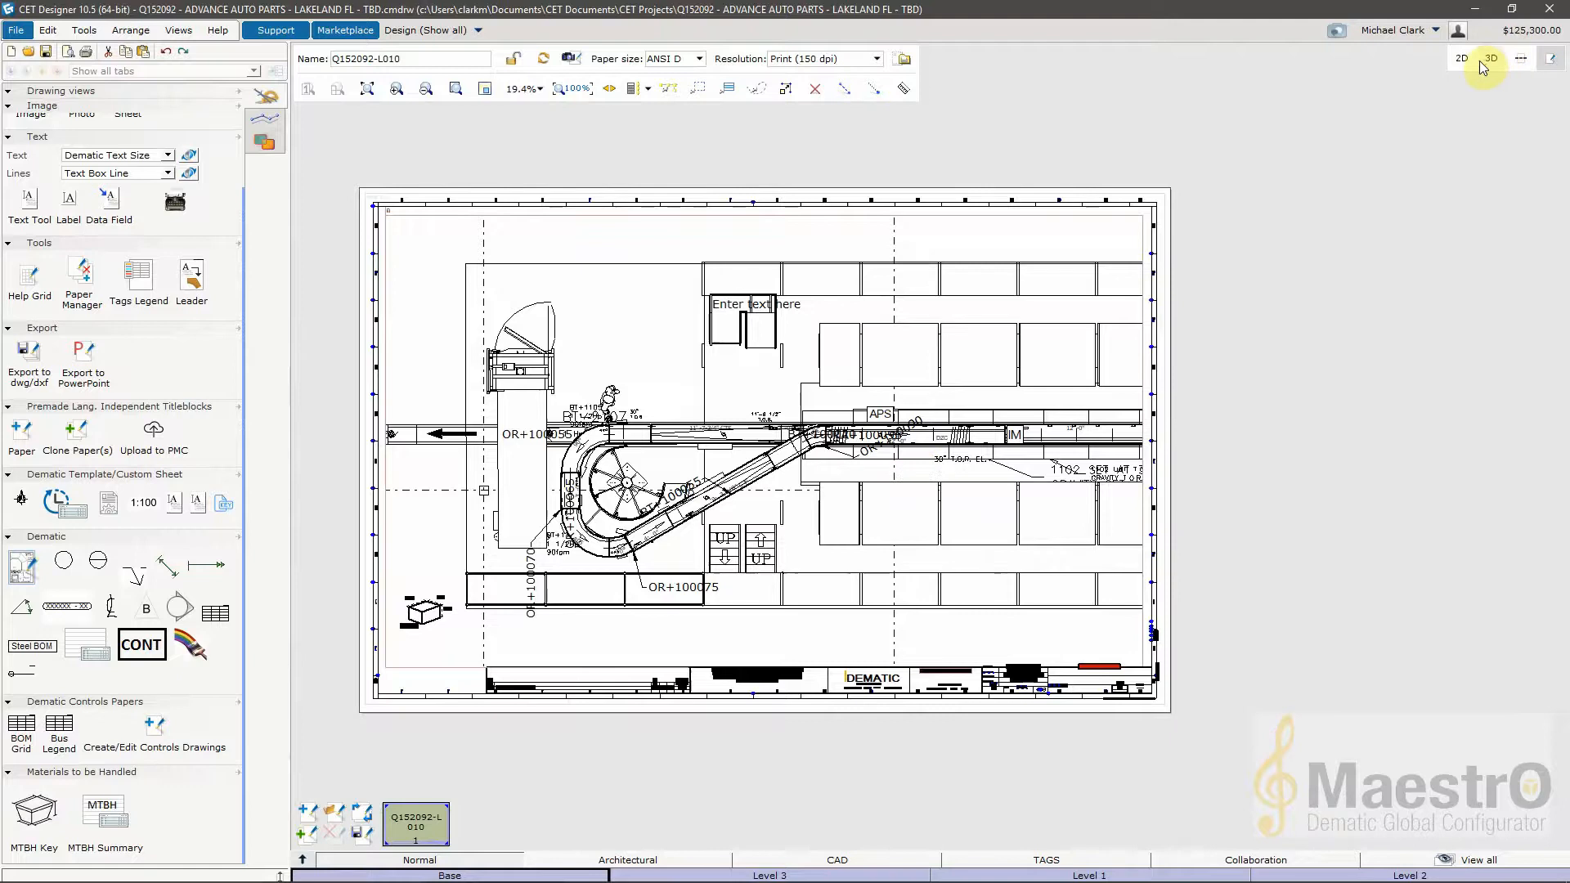
click(801, 383)
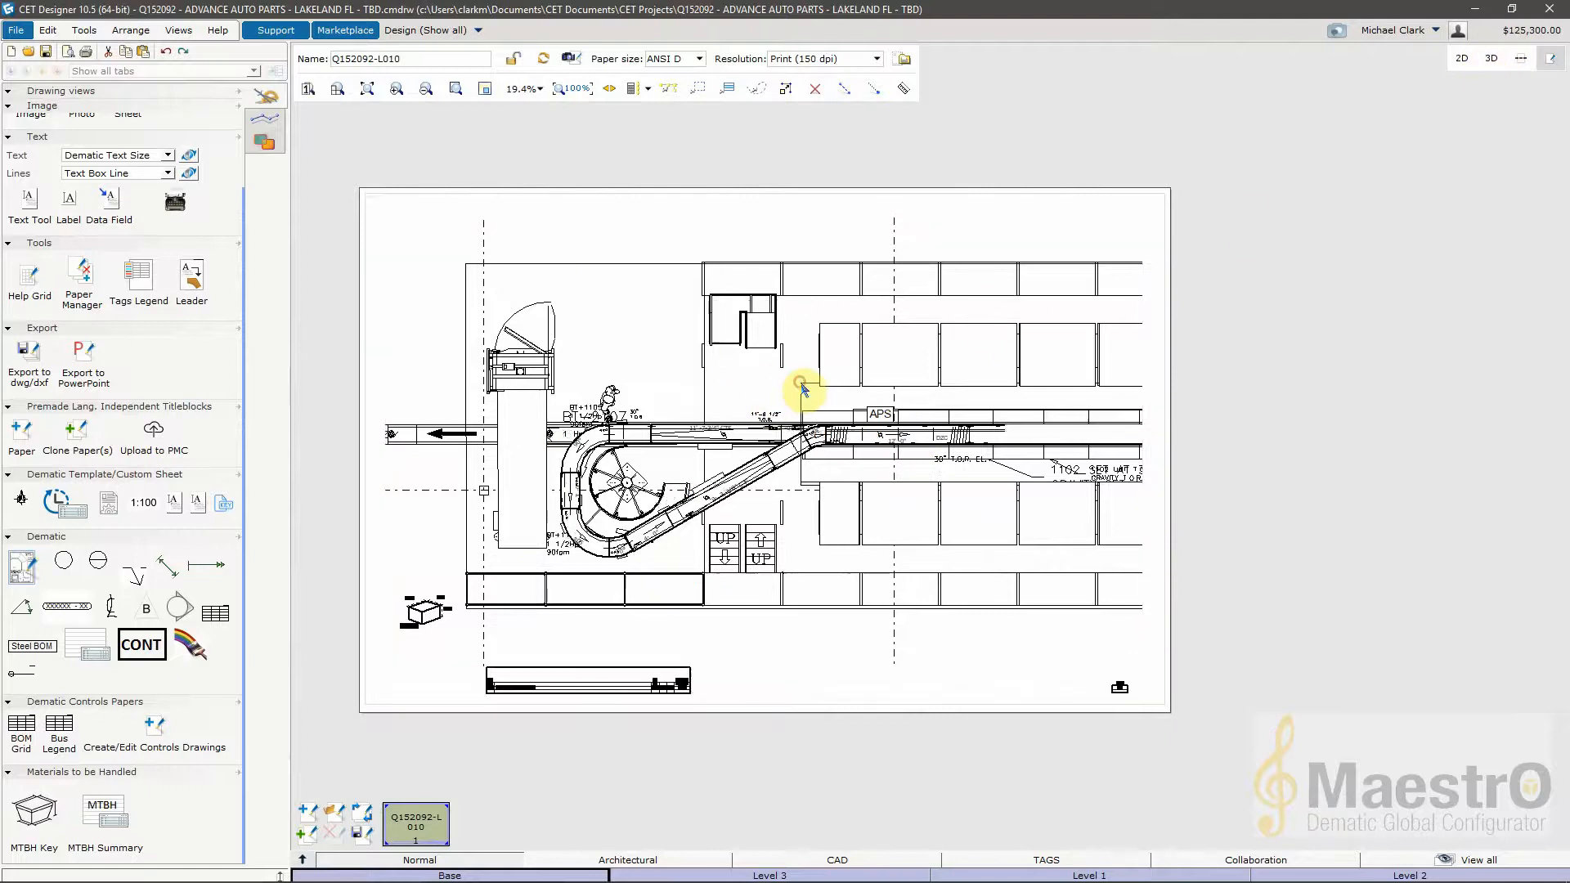
key(Delete)
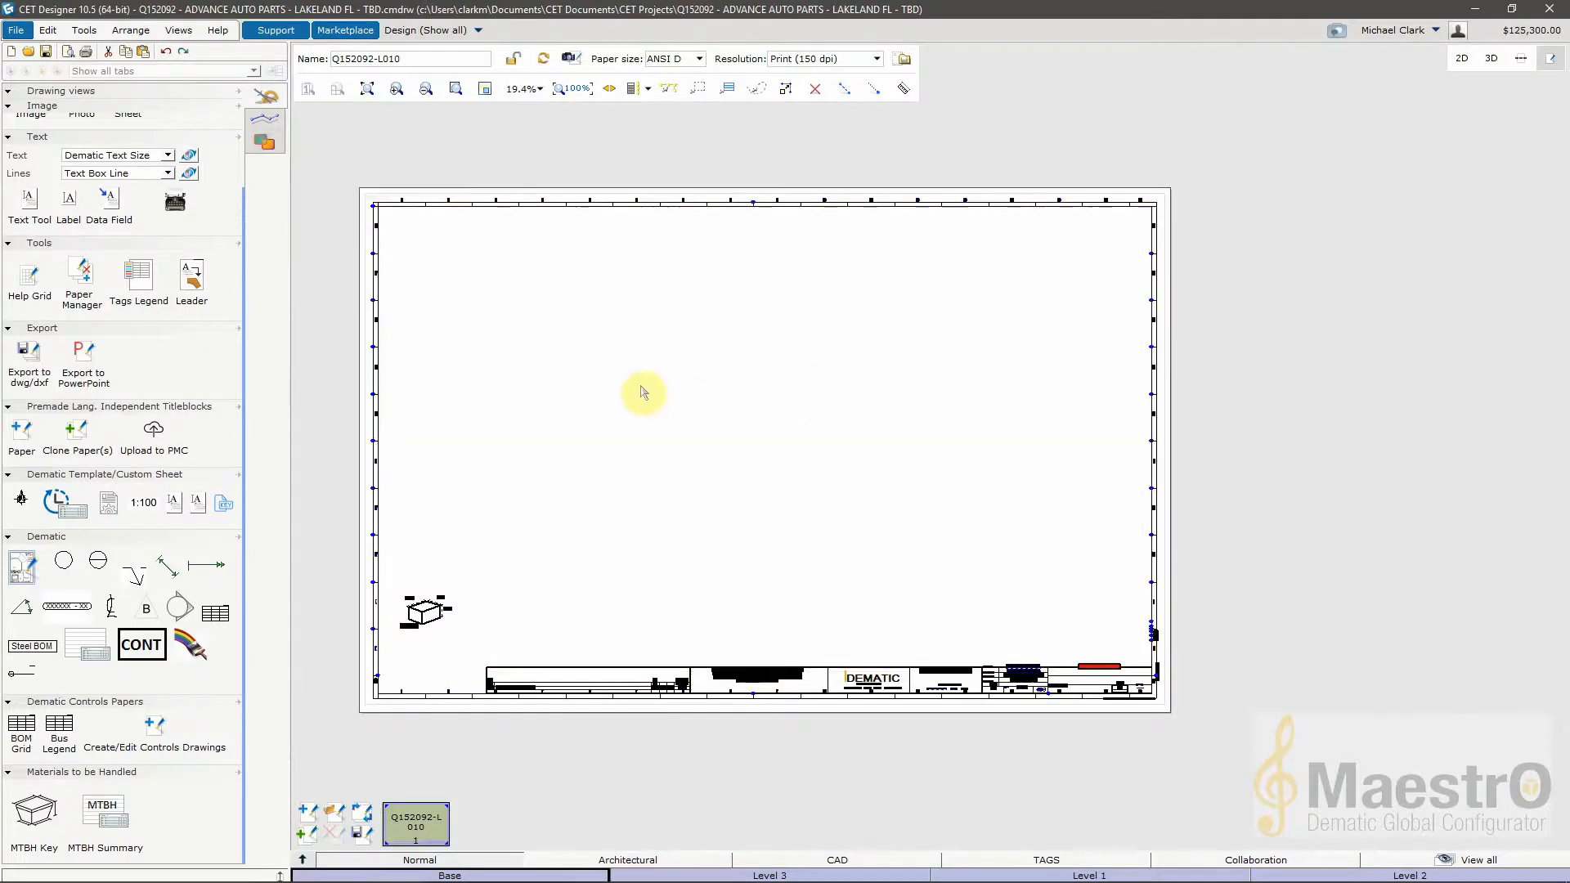
click(423, 618)
key(Delete)
Place a 3D drawing view that fills the sheet's drawing area above the title block.
scroll(144, 449, up, 3)
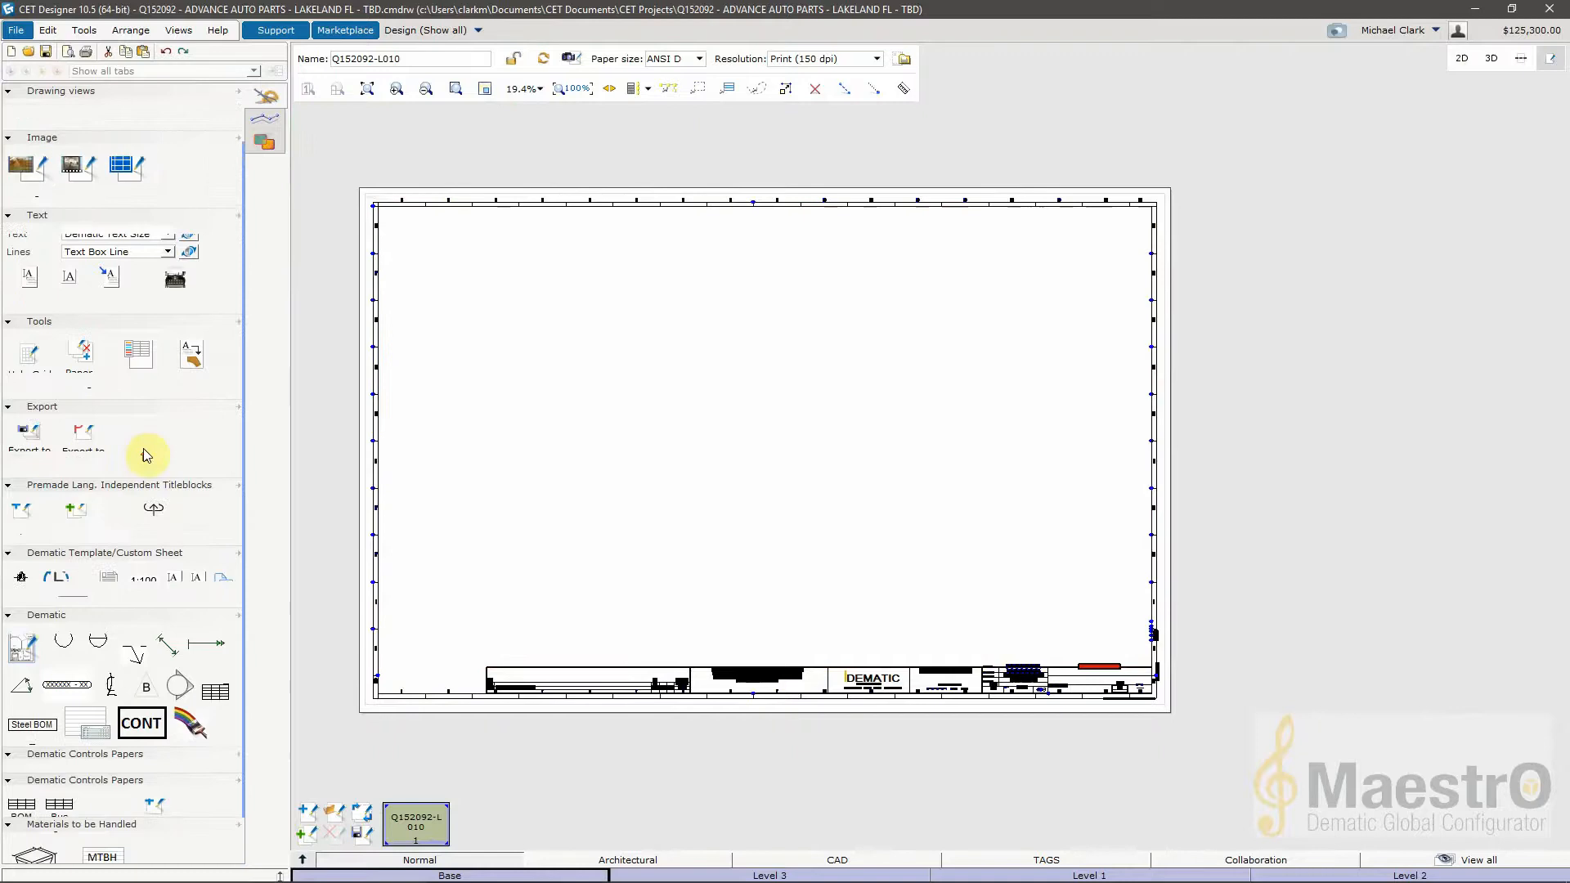
scroll(147, 442, up, 1)
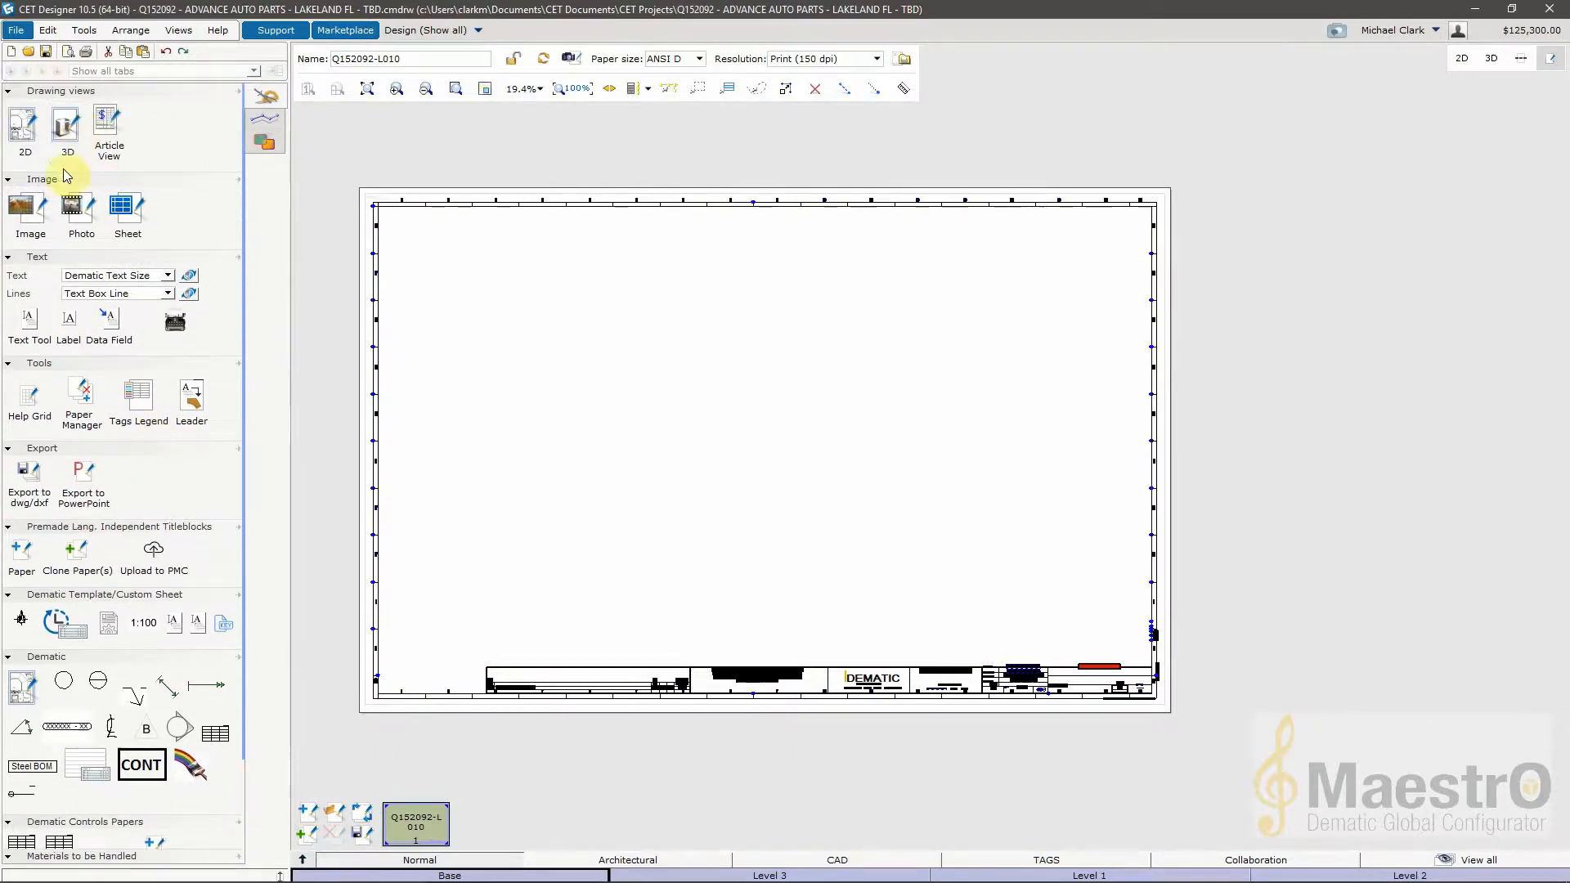
click(72, 137)
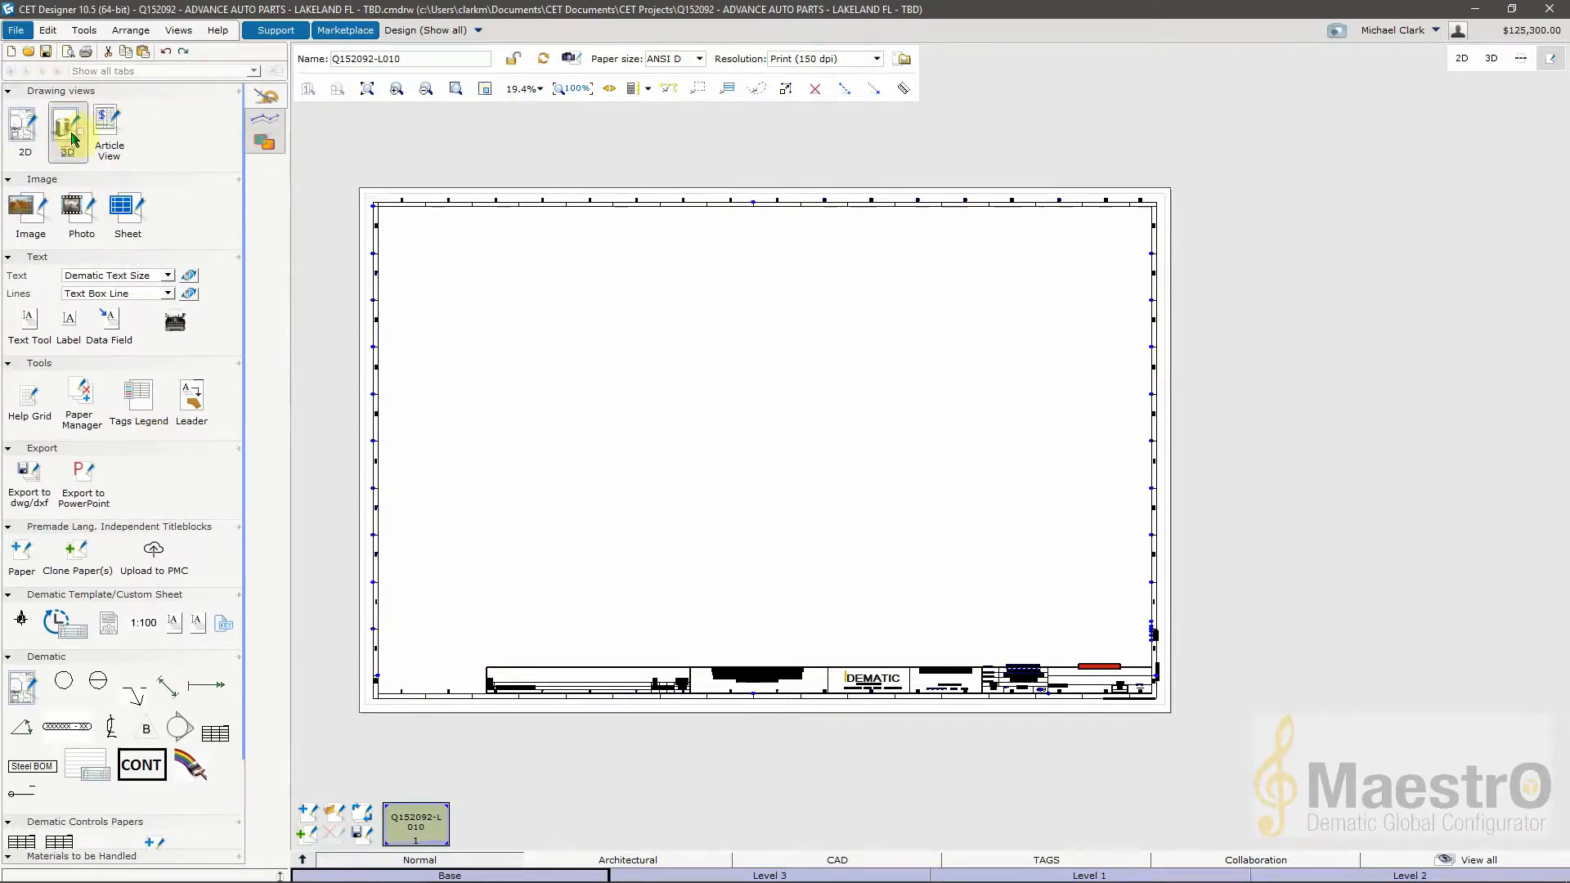
click(377, 206)
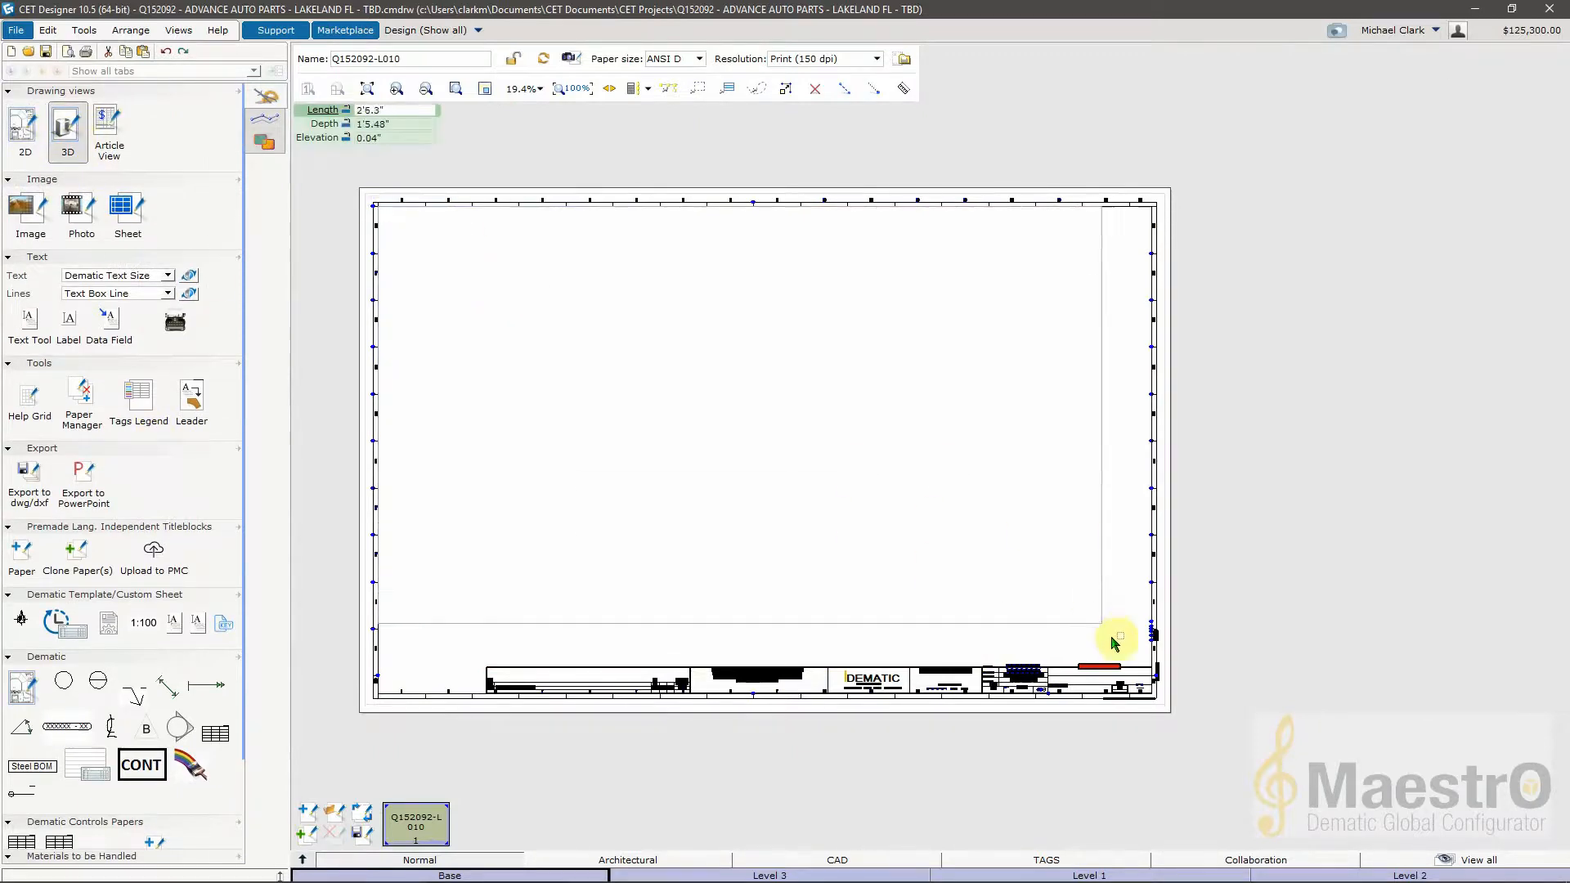
click(1154, 658)
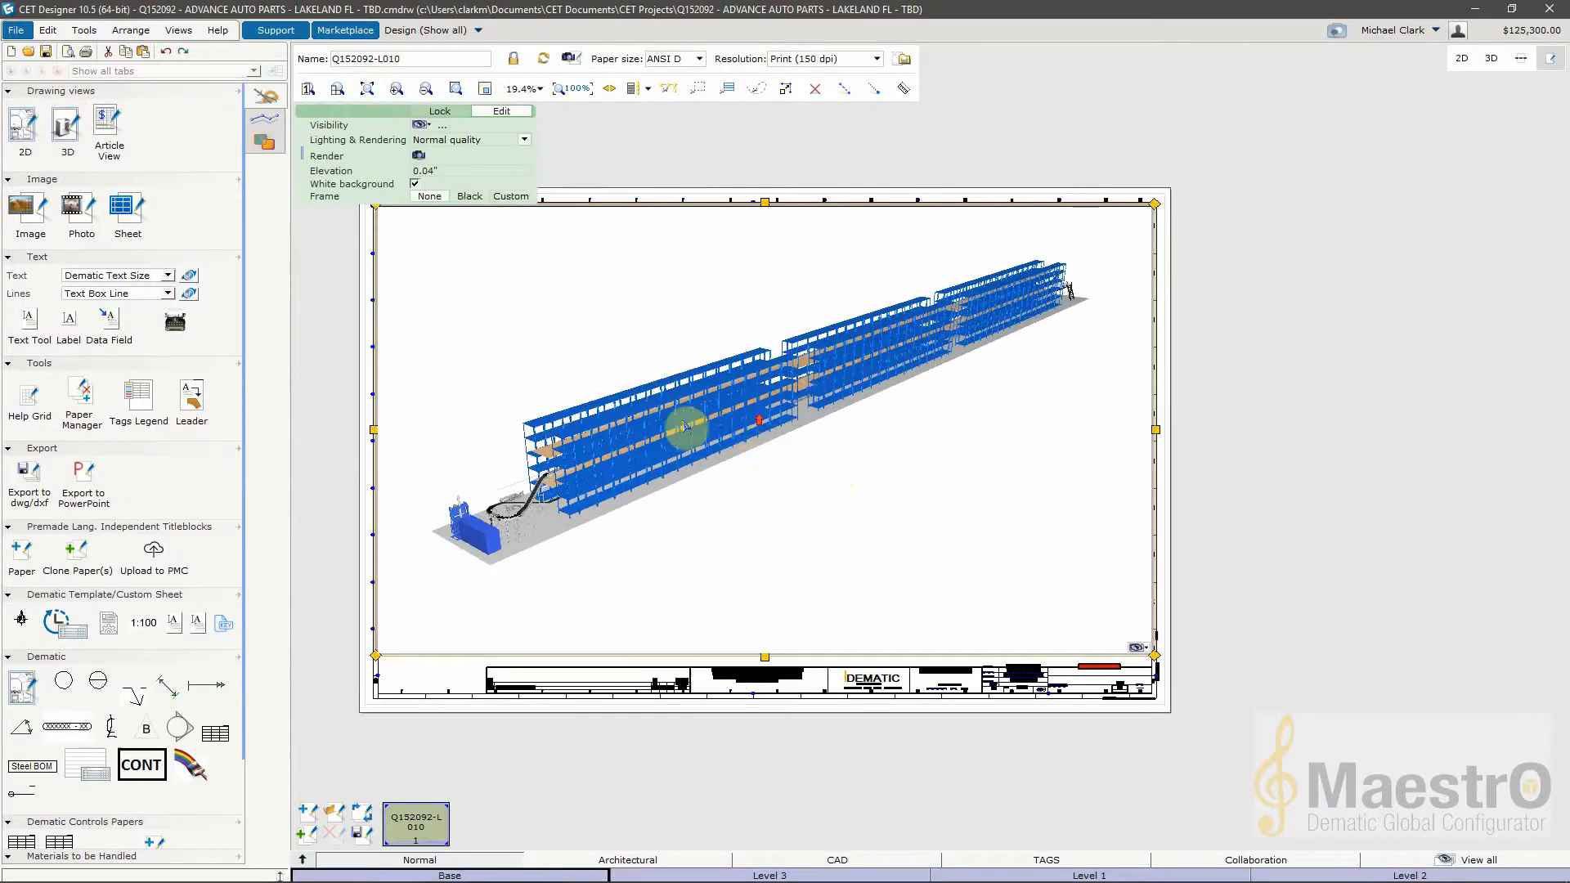
Reposition and enlarge the model inside the 3D view so the conveyor end of the pick module fills the frame.
middle_drag(666, 428, 713, 463)
scroll(662, 489, up, 5)
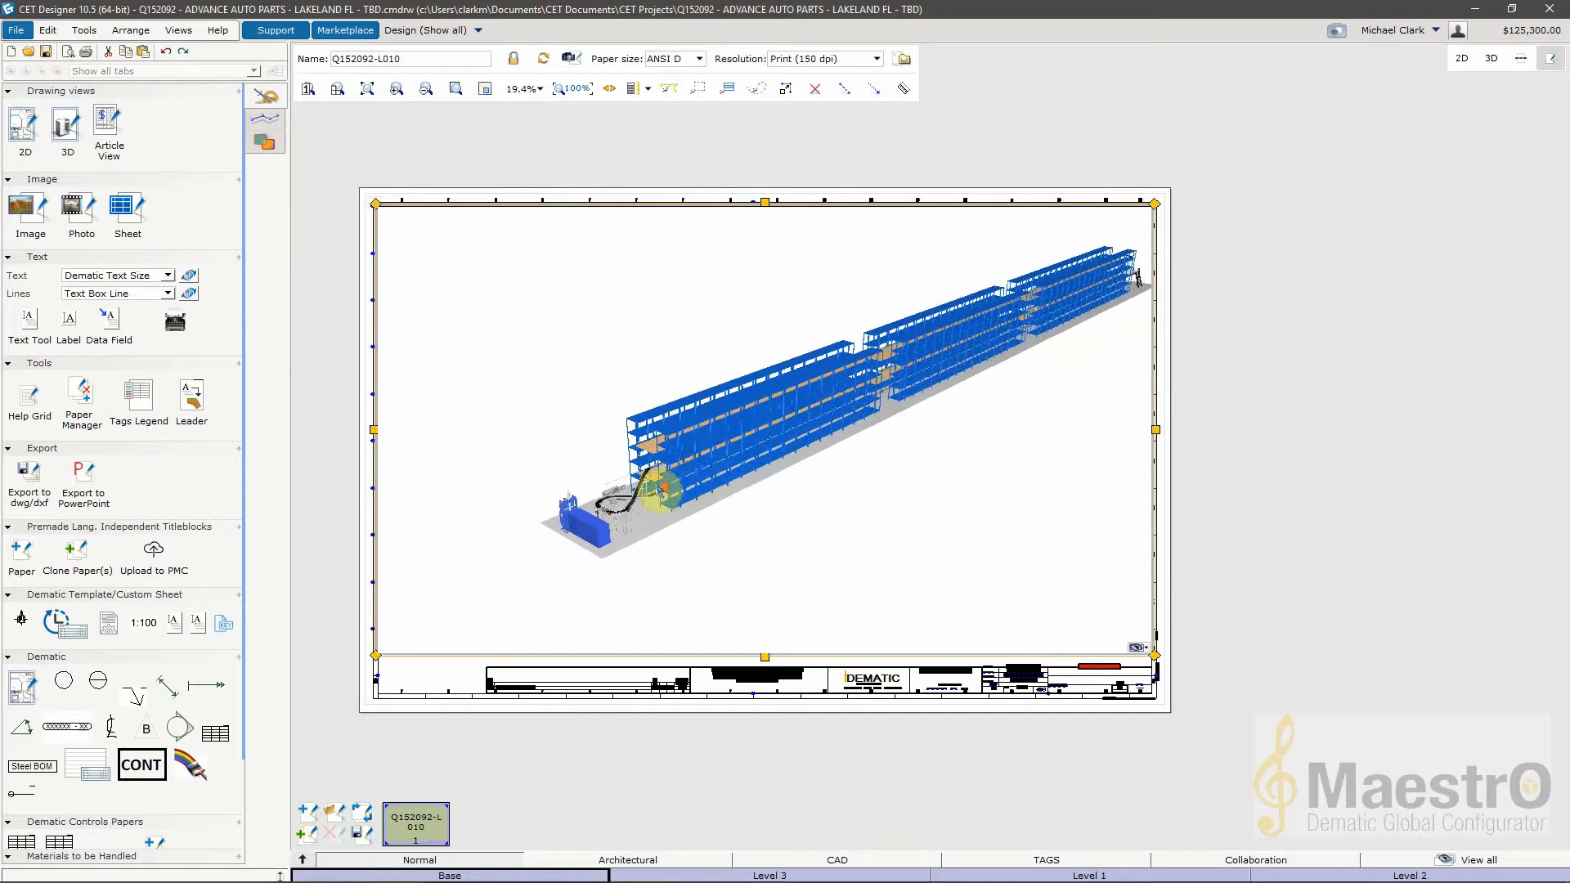
click(1279, 473)
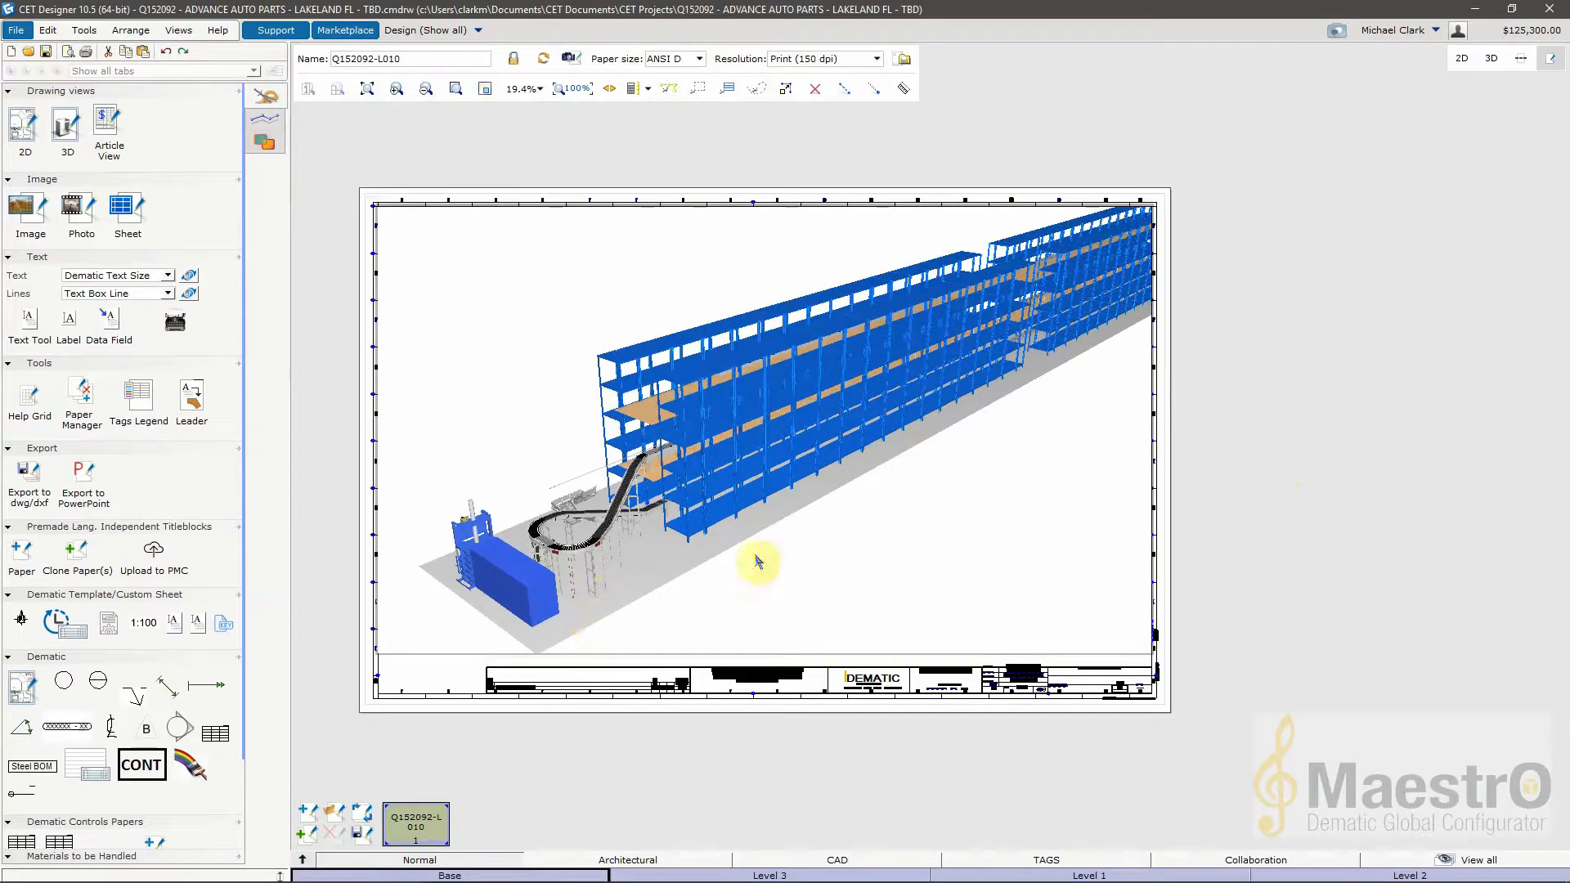
Copy the sheet and adjust the model's framing inside the copy's 3D view.
right_click(396, 827)
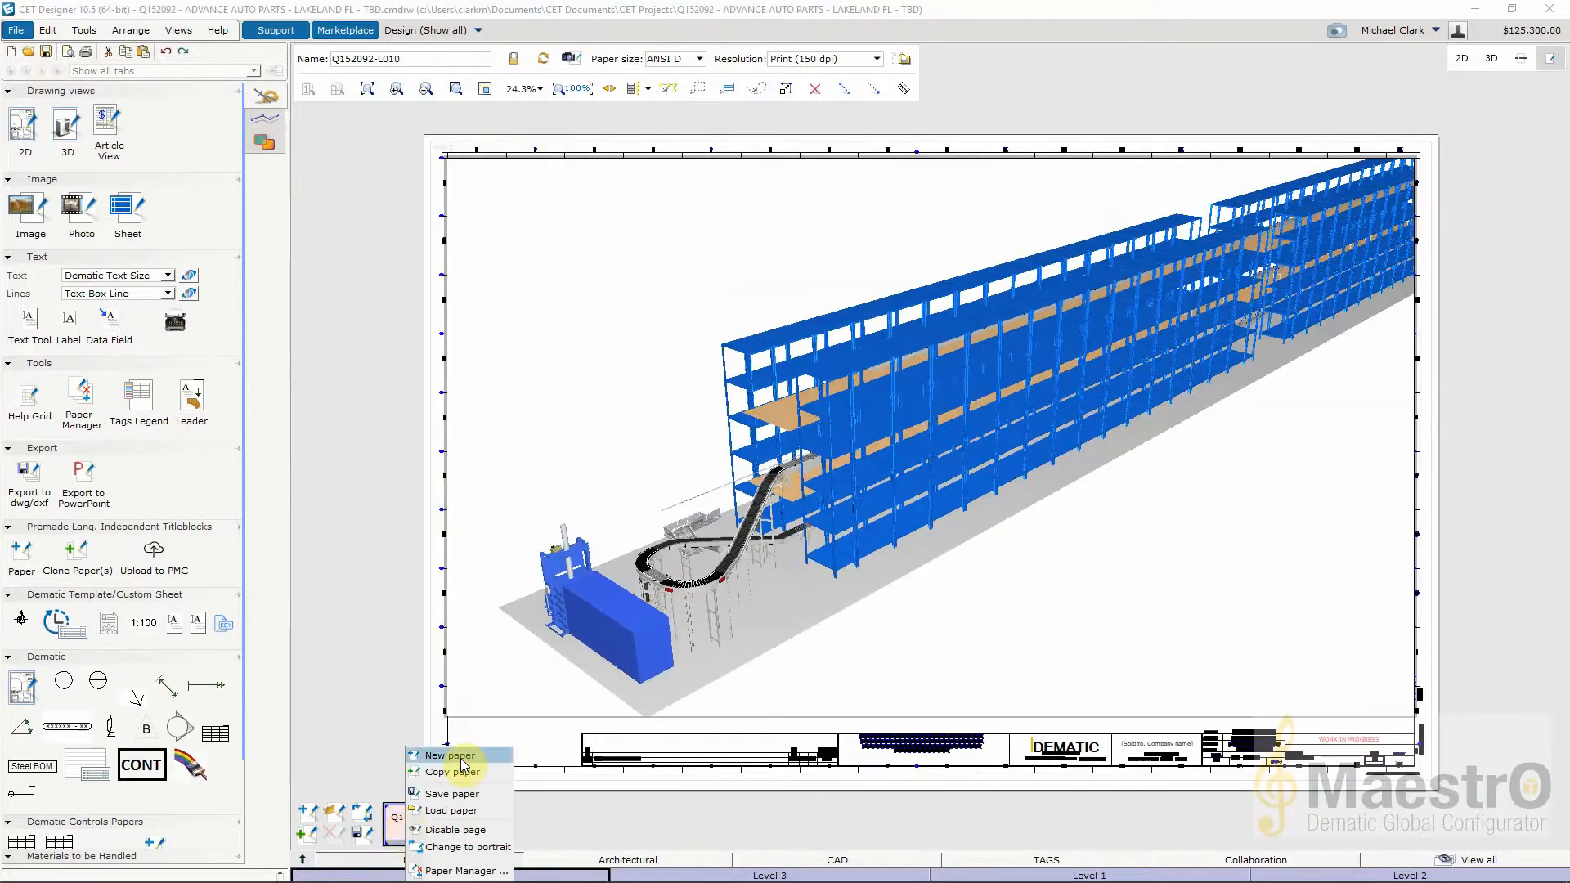
click(491, 847)
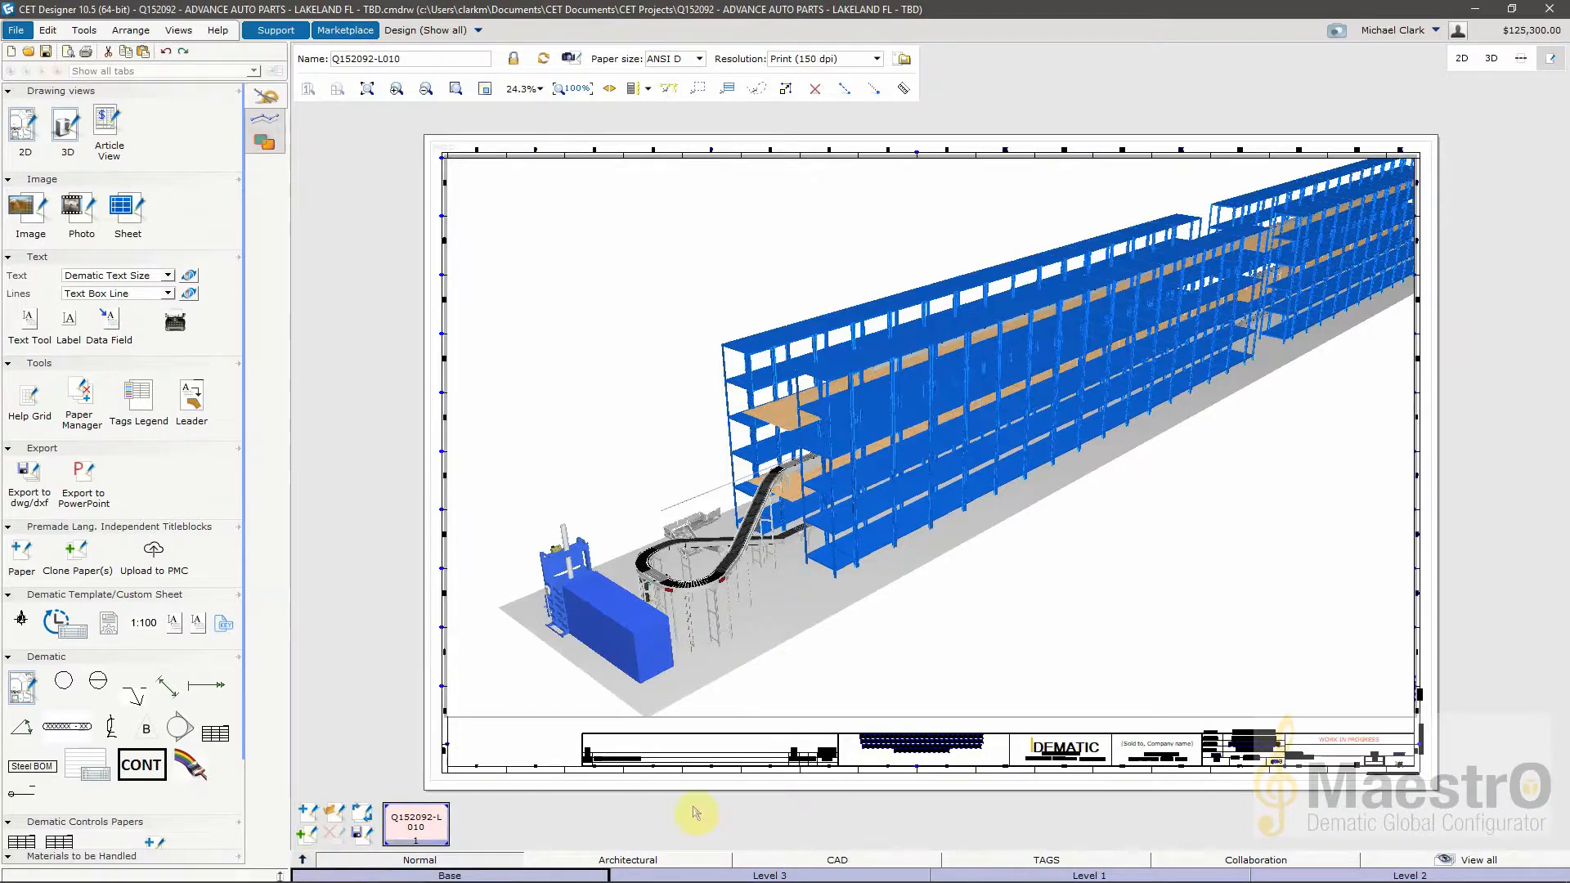
click(306, 835)
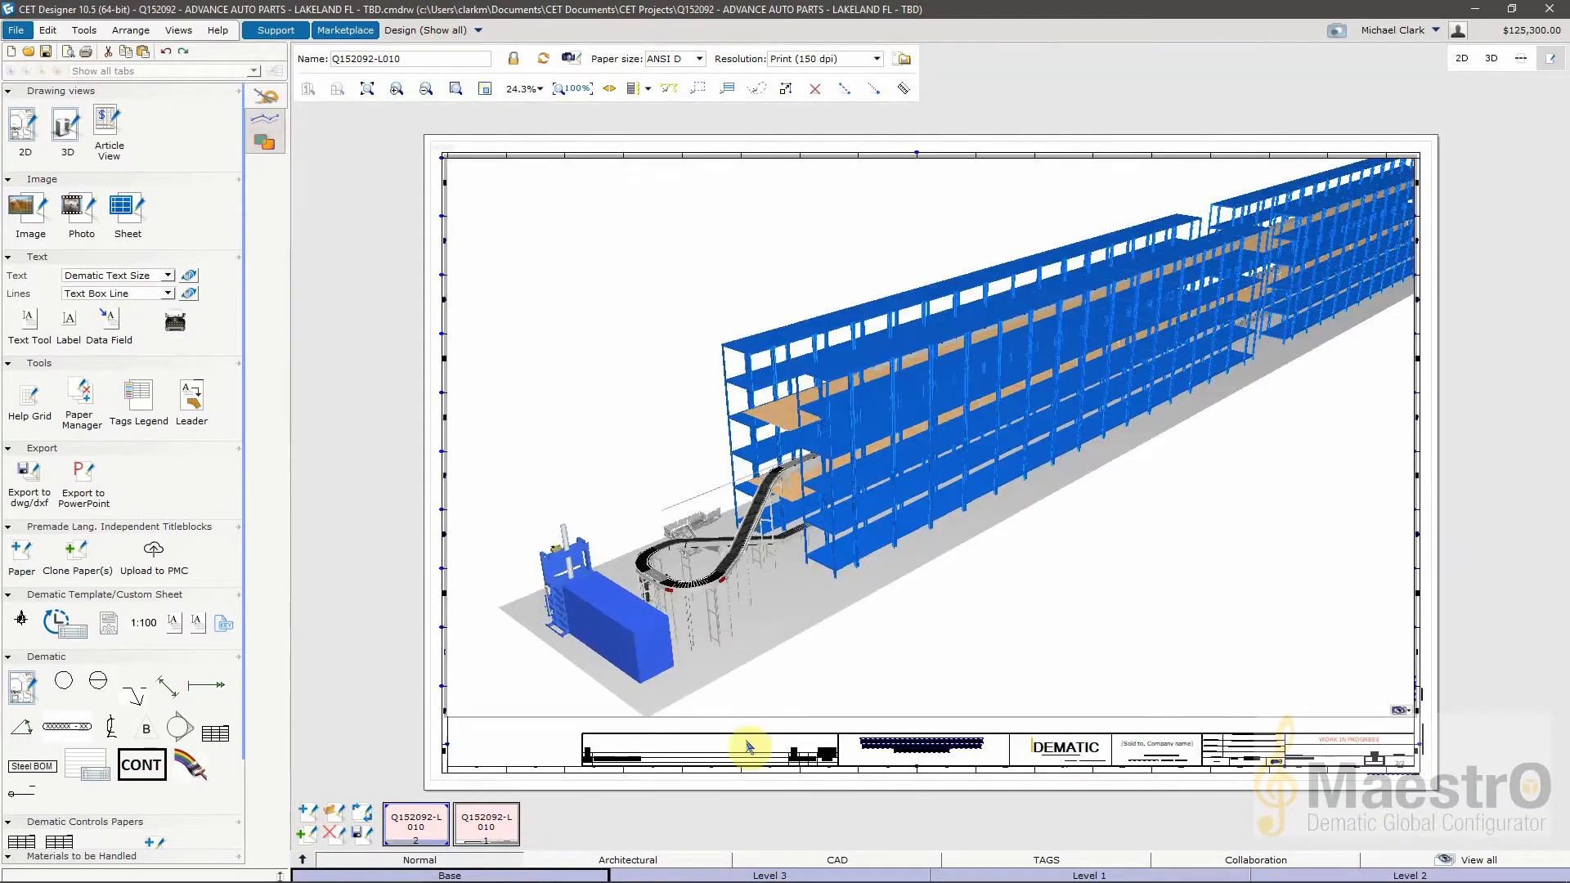
middle_drag(983, 598, 892, 564)
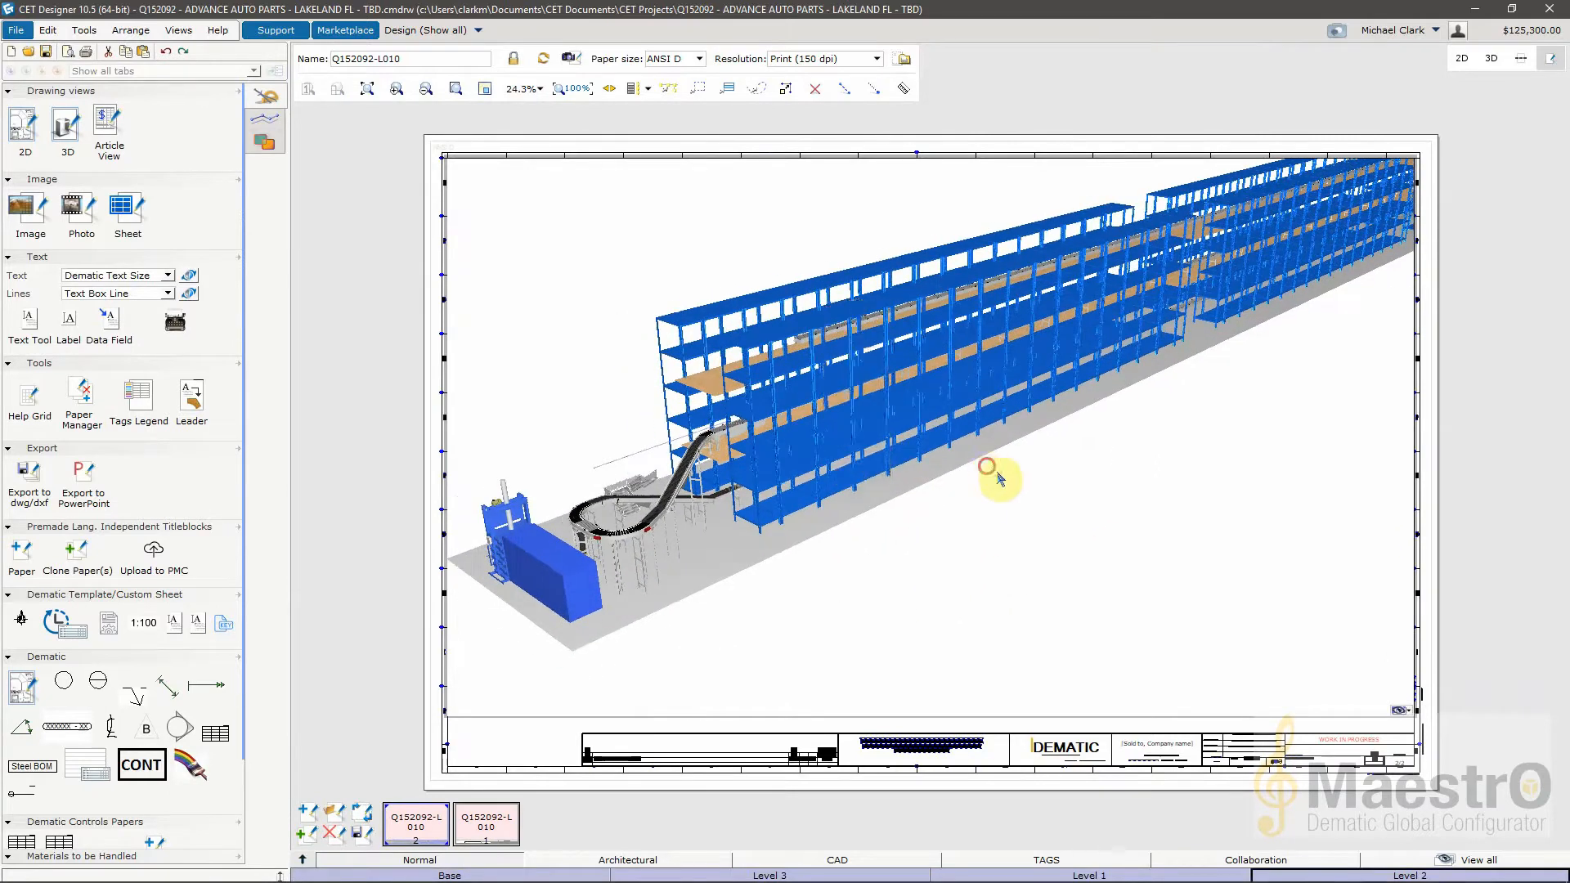
scroll(960, 610, up, 1)
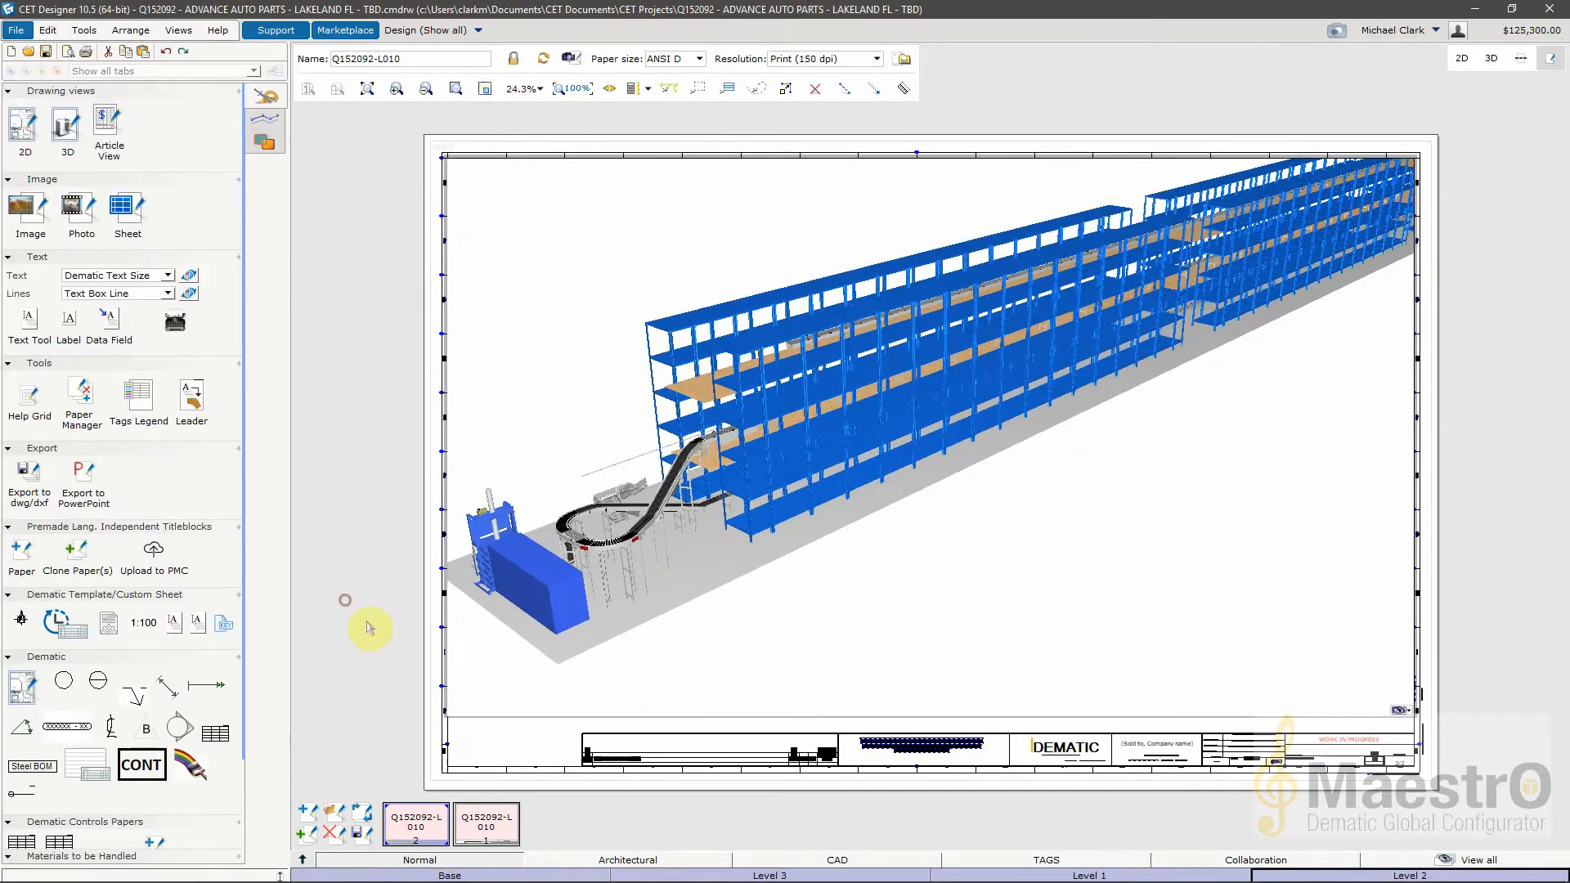
Reorder the papers so that sheet 1 comes before its copy.
scroll(1529, 621, down, 2)
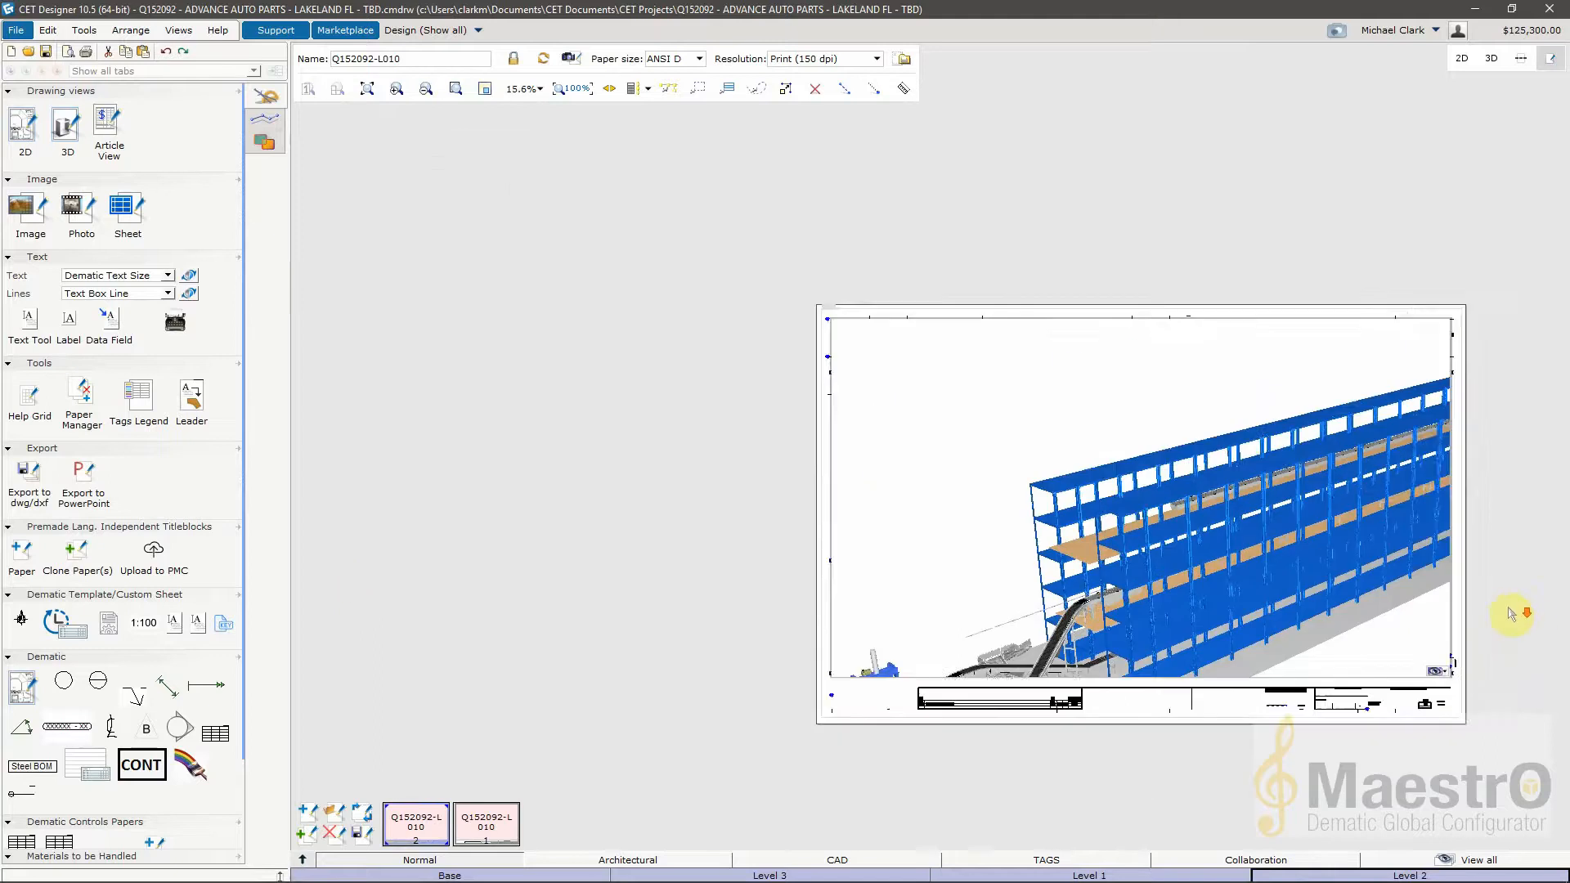
middle_drag(1486, 622, 1132, 584)
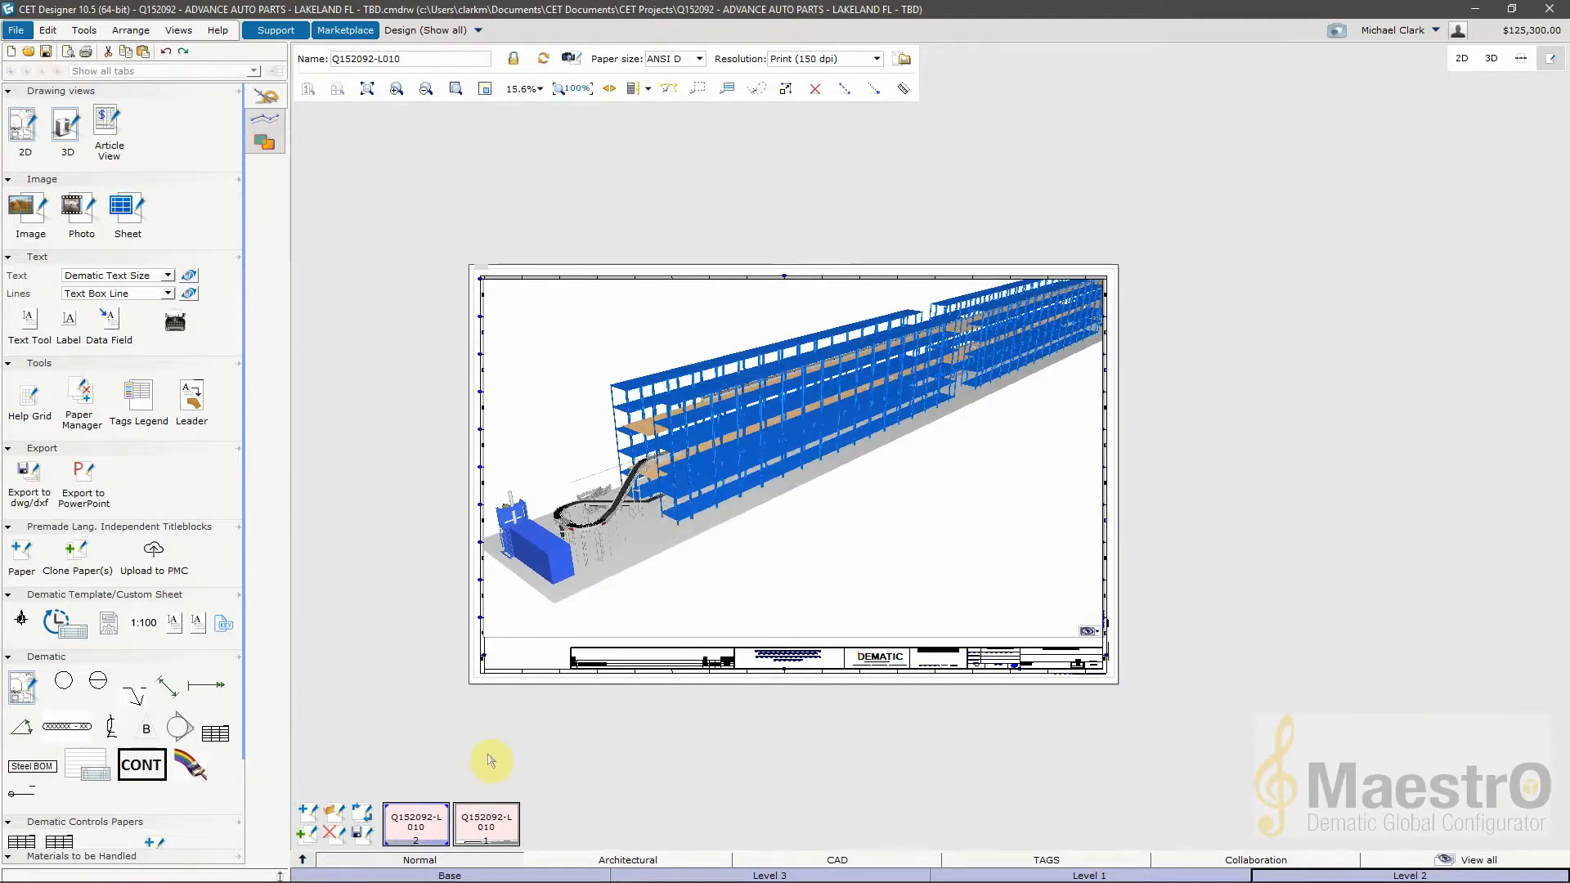
drag(463, 823, 419, 828)
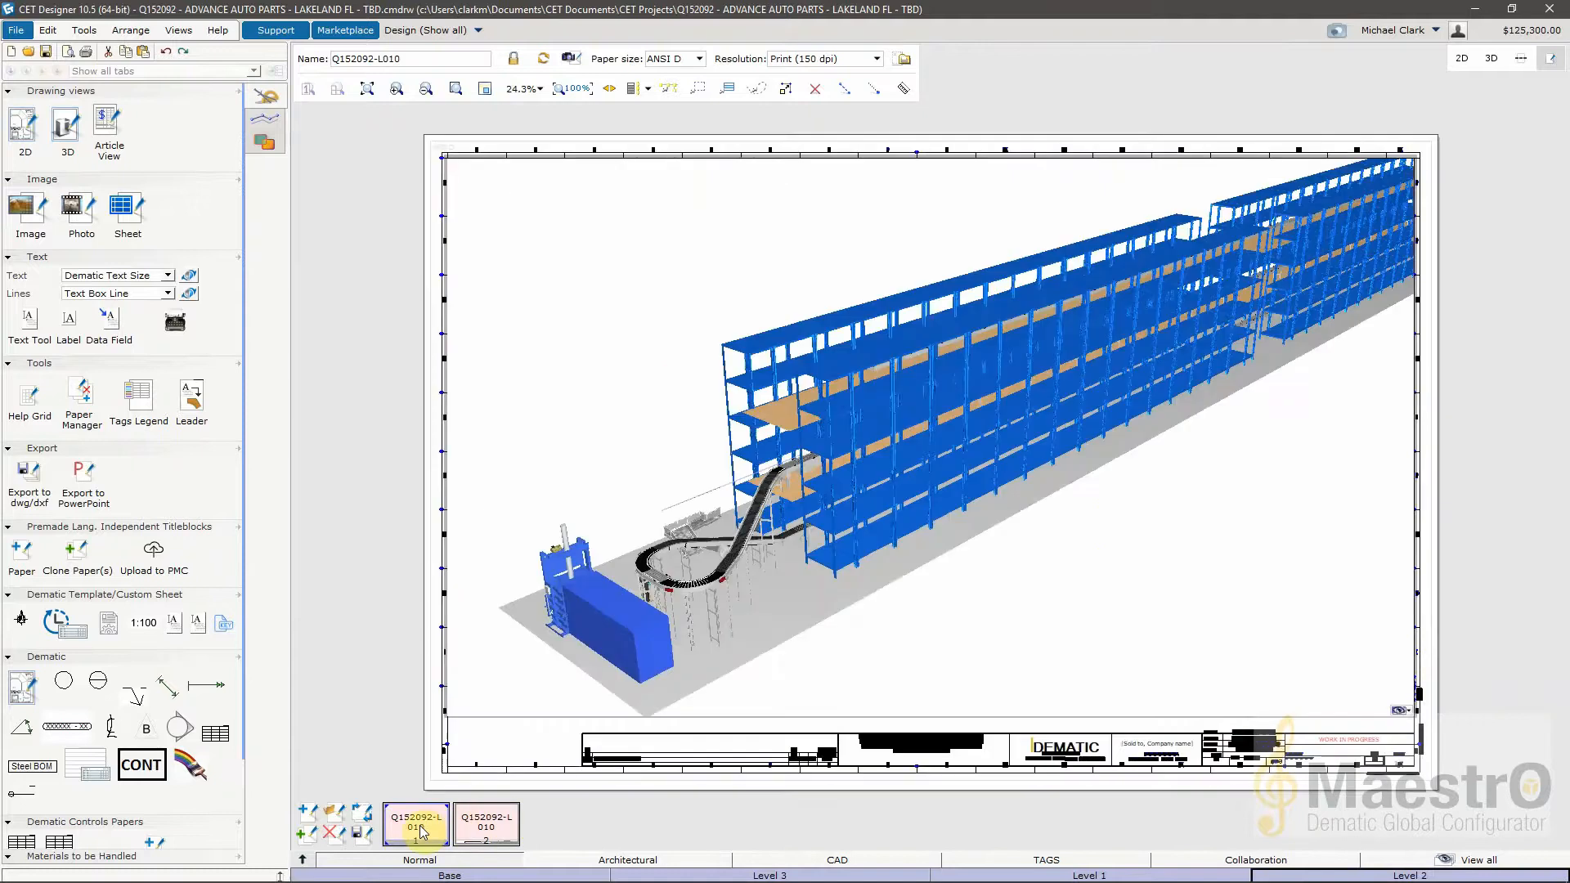
Delete the 3D view from the copied sheet, leaving only its border and title block.
click(485, 824)
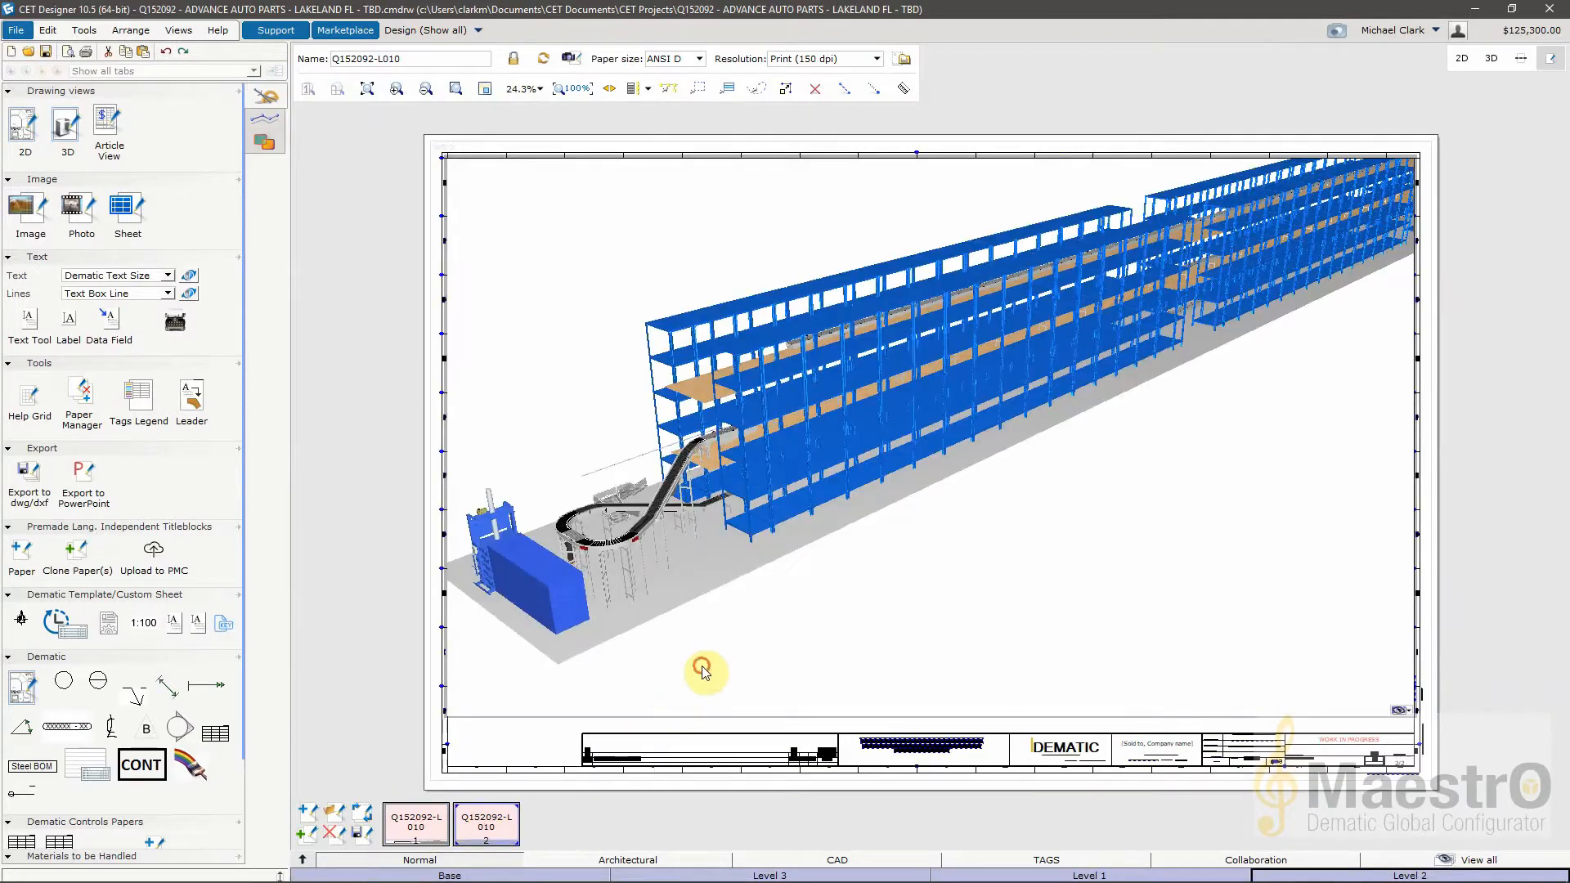
click(448, 717)
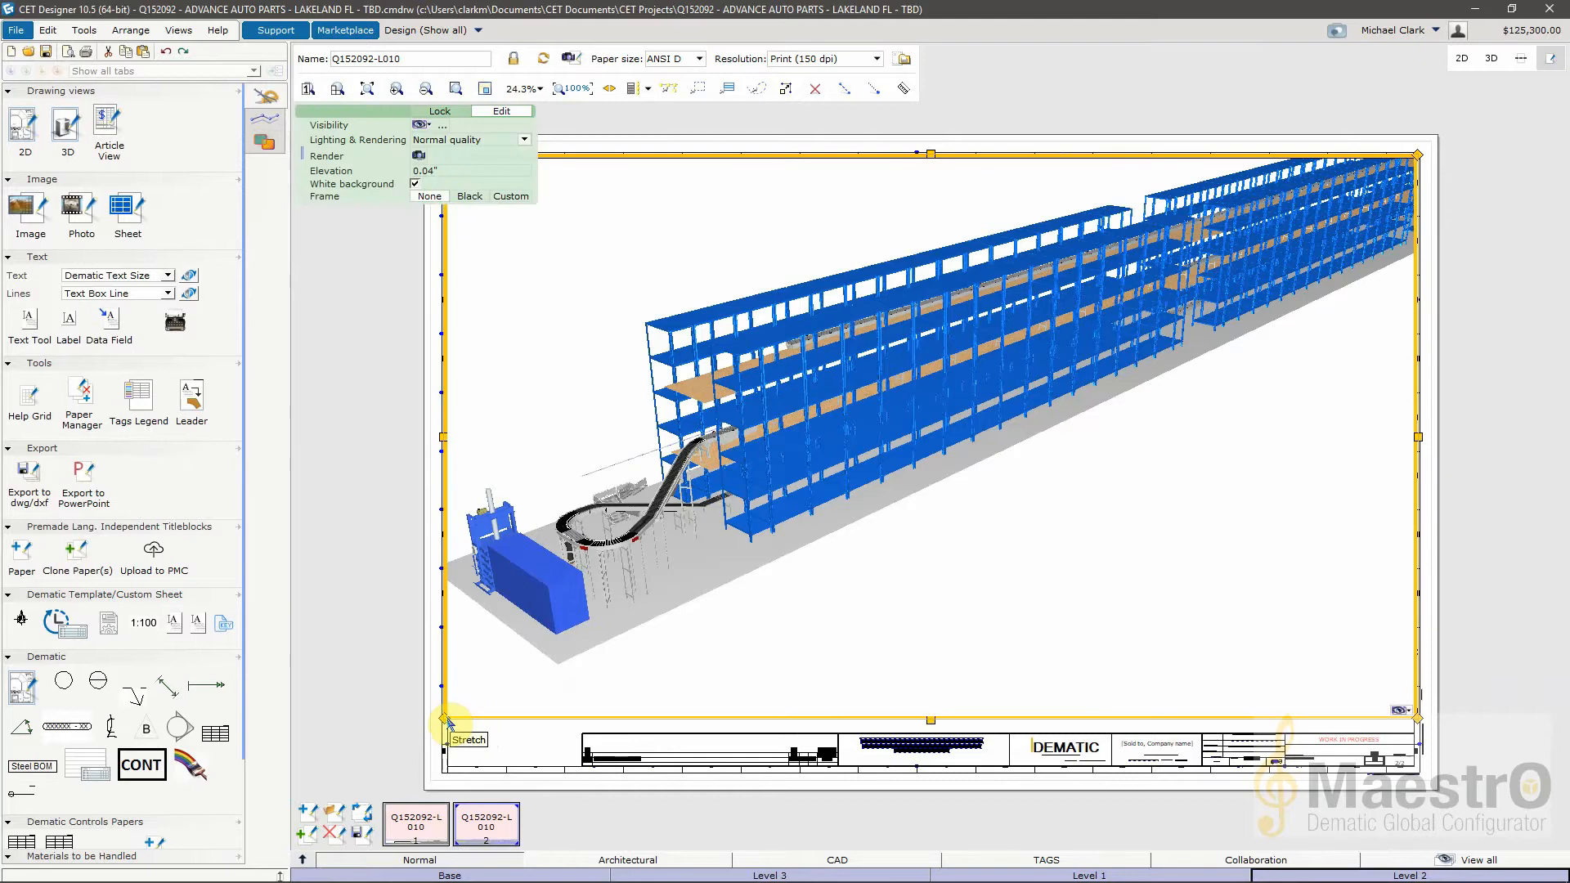
key(Delete)
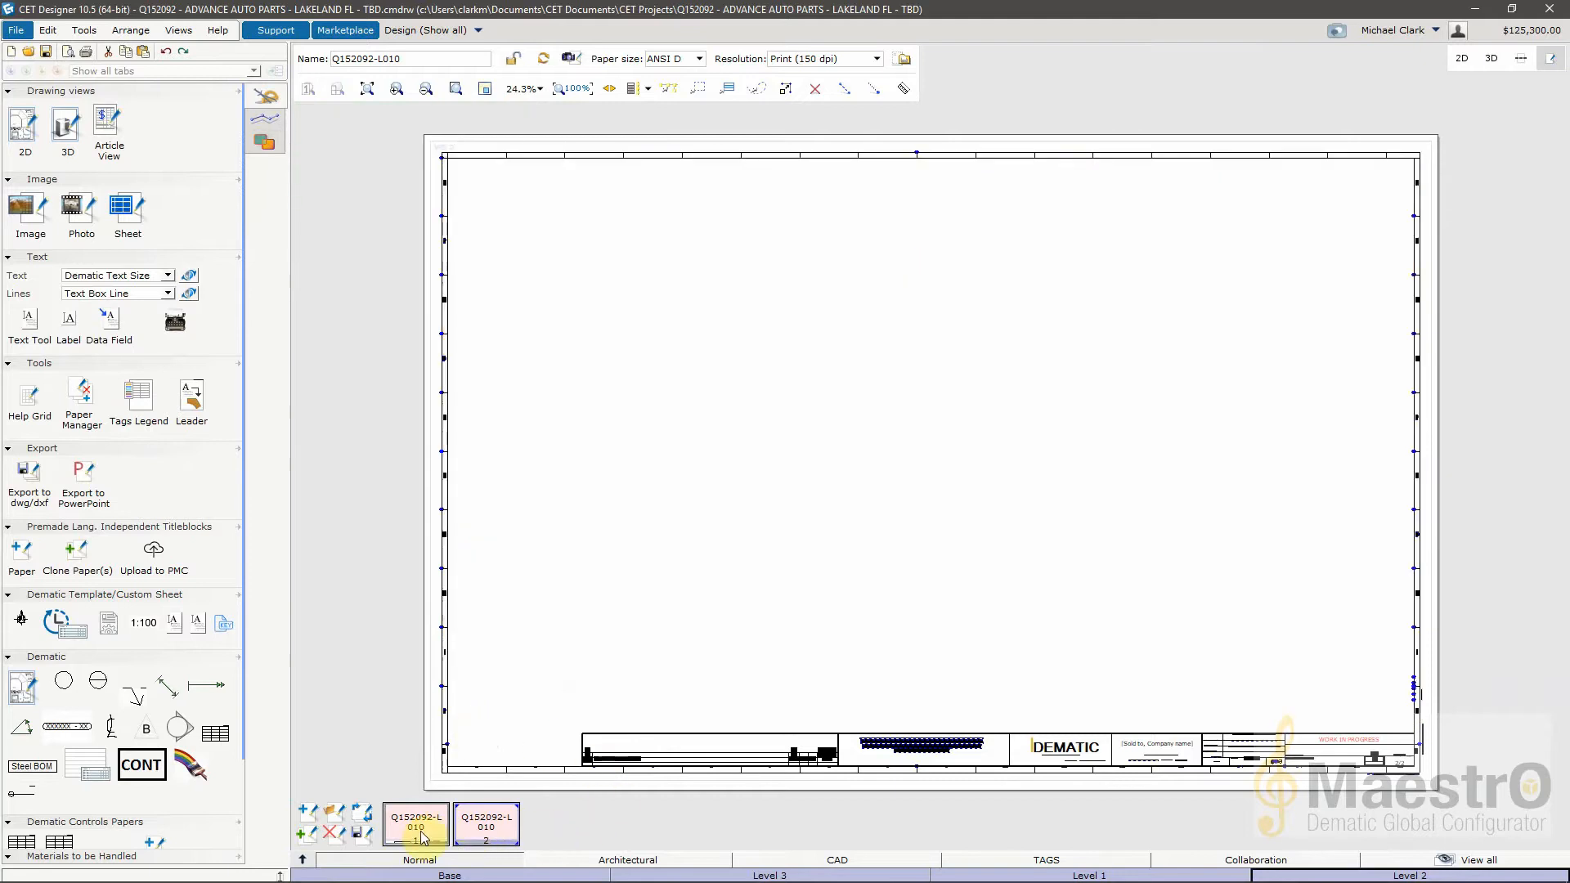
Rename the second sheet as Q152092-L020 in the Paper Manager.
right_click(490, 833)
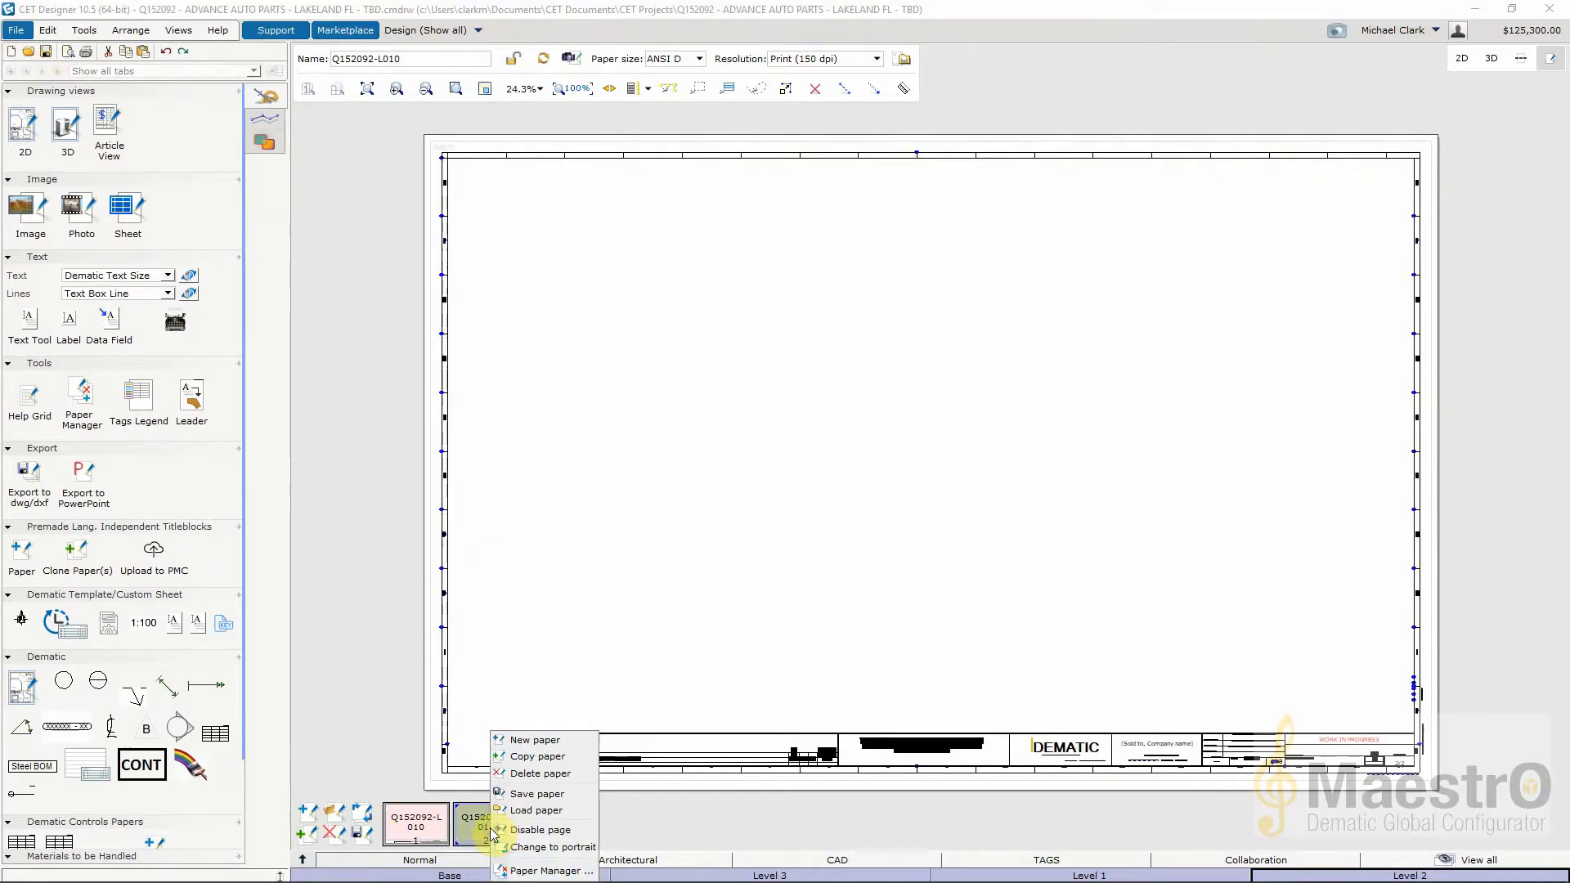
click(532, 873)
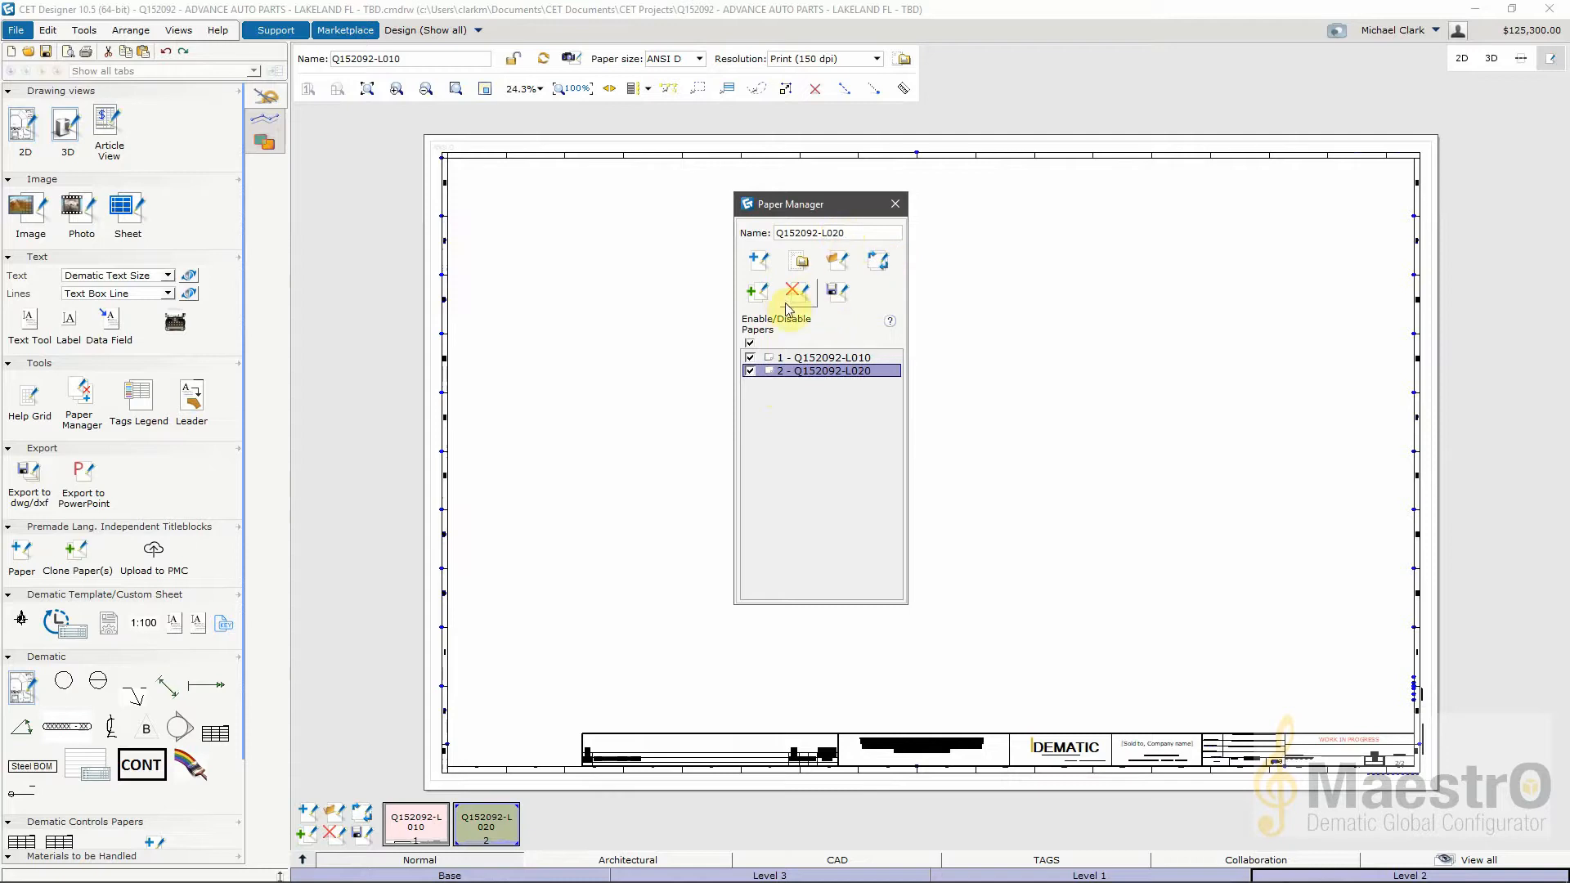
Close the Paper Manager and place a black-and-white 2D viewport across sheet Q152092-L020's drawing area, framing the pick module layout in it.
click(896, 209)
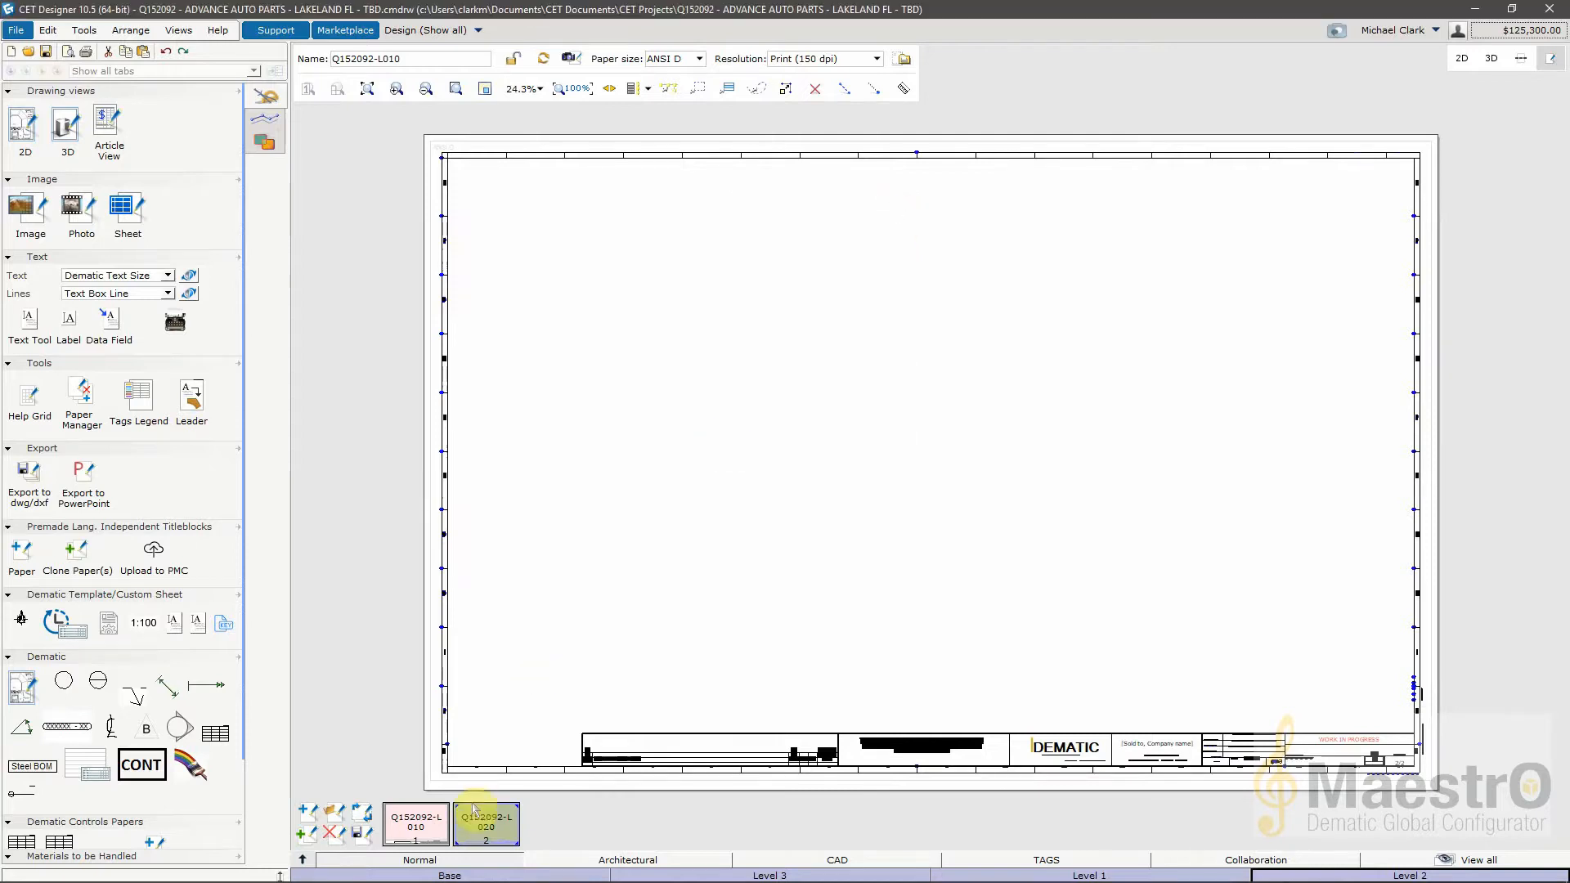
click(418, 832)
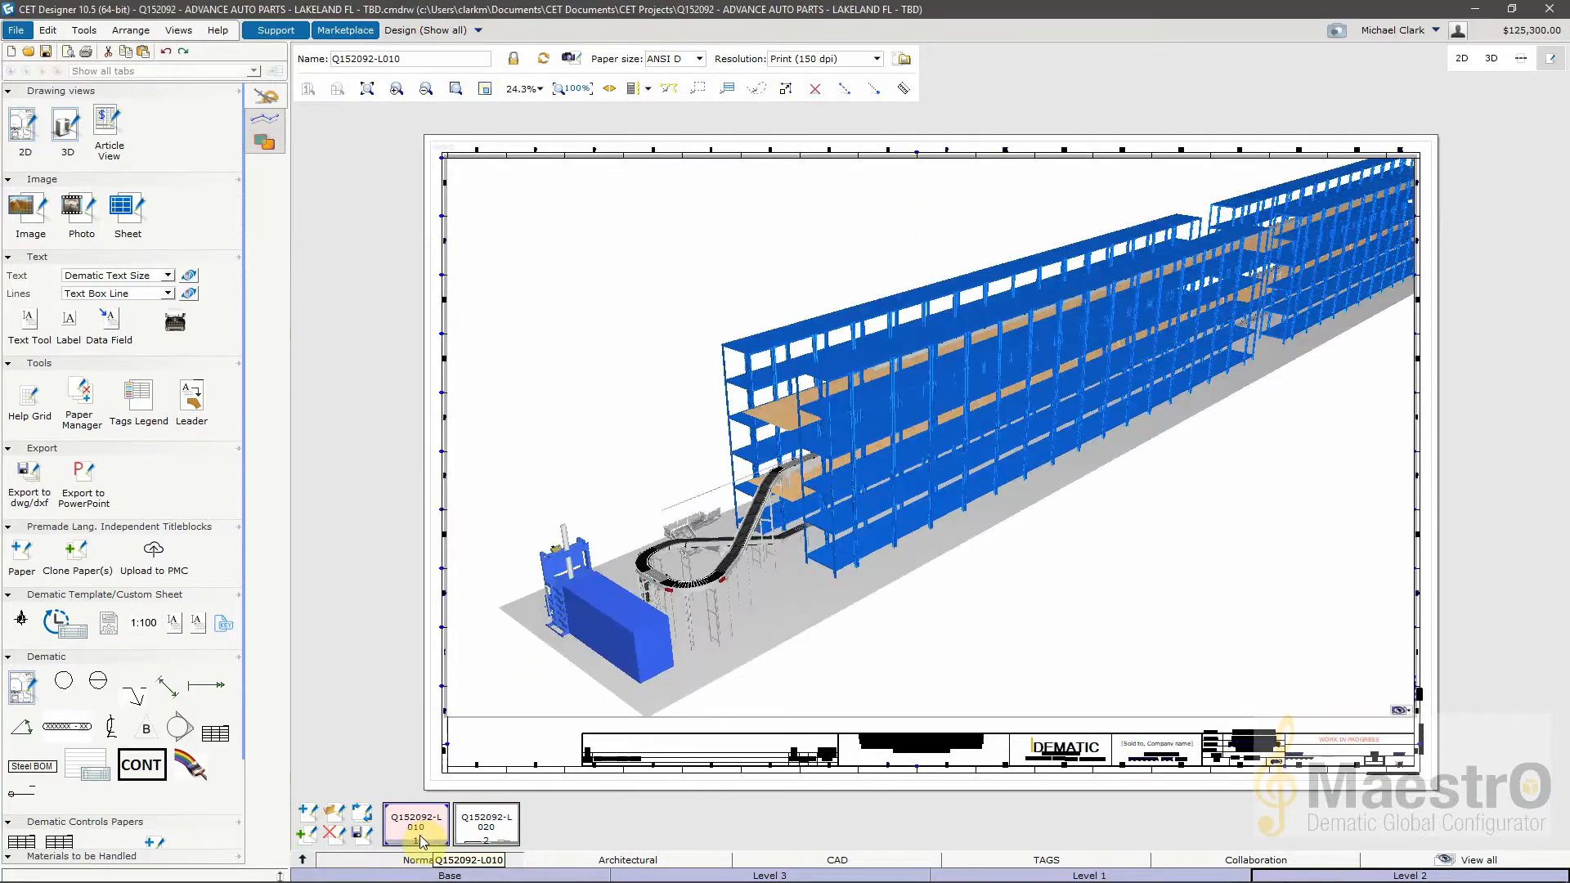
click(487, 830)
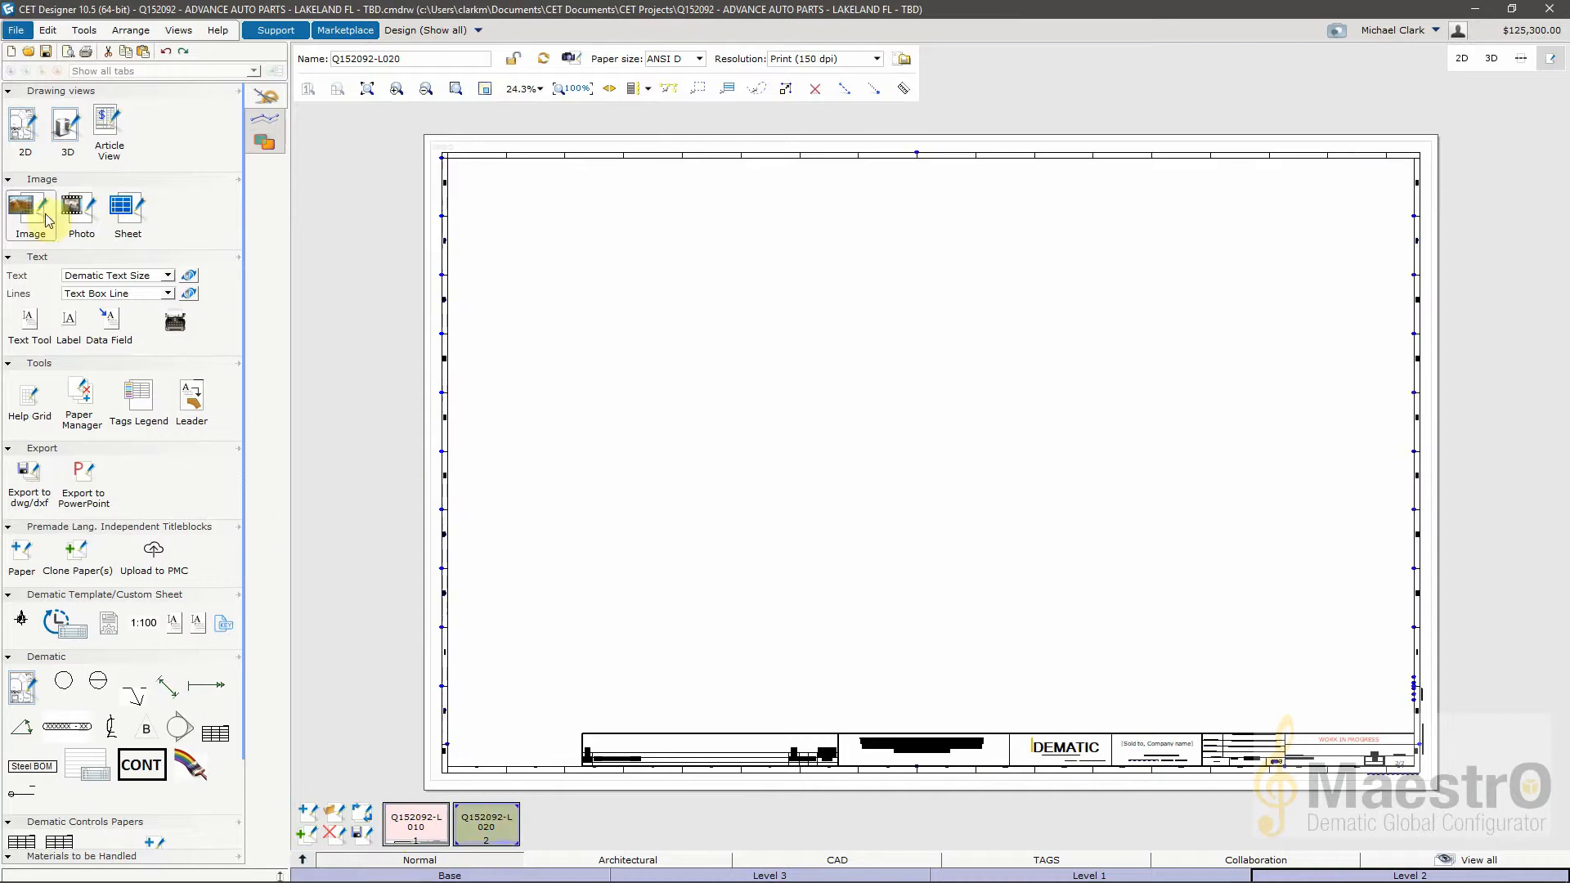
click(27, 690)
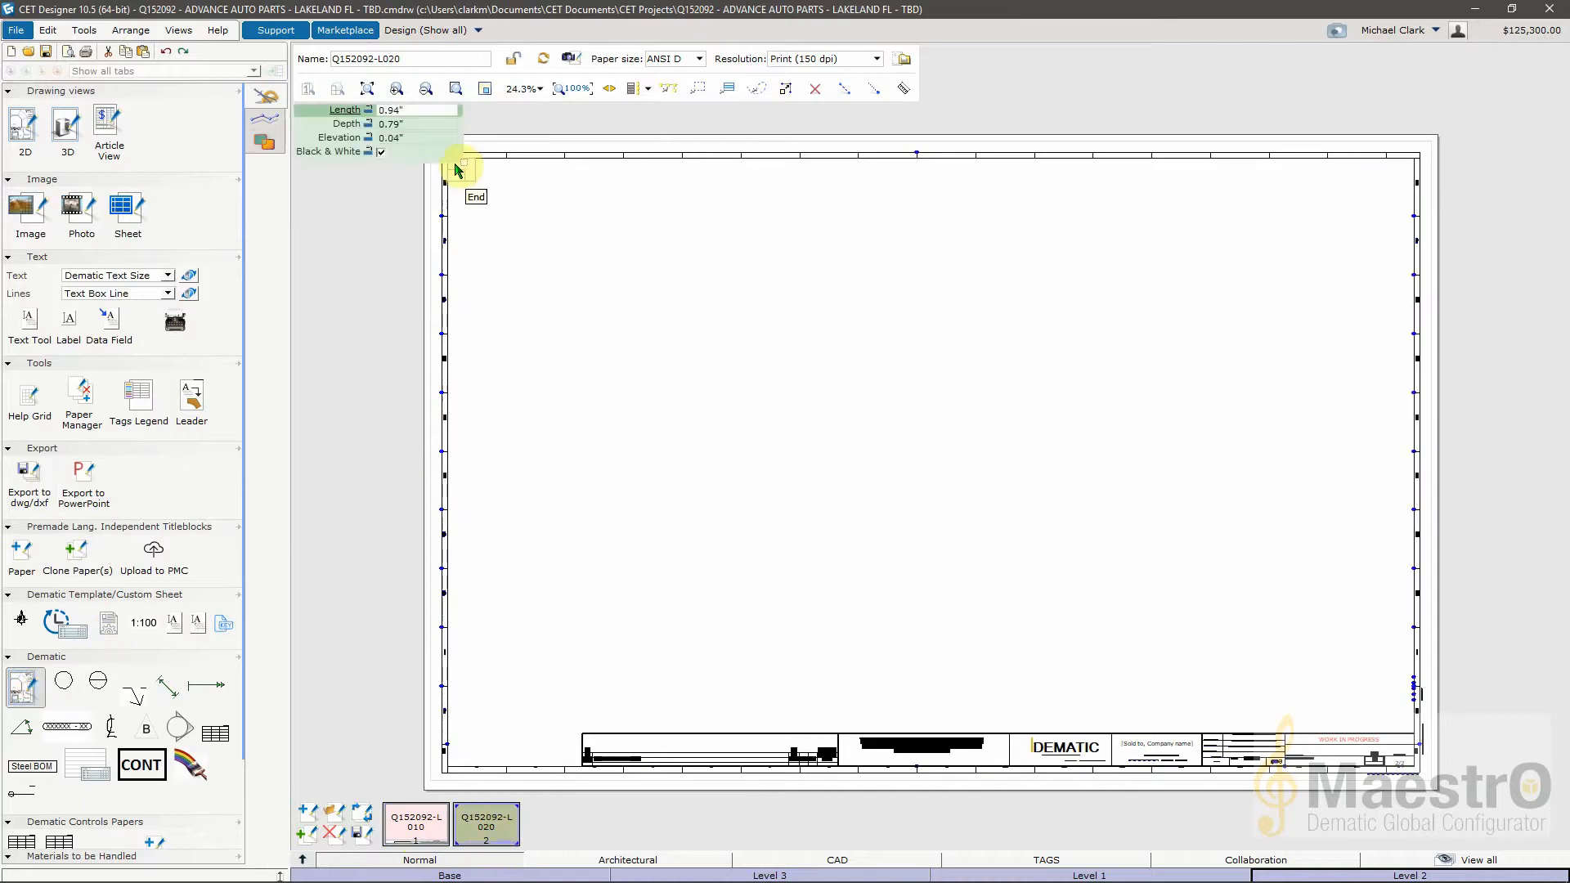
click(454, 164)
click(1403, 724)
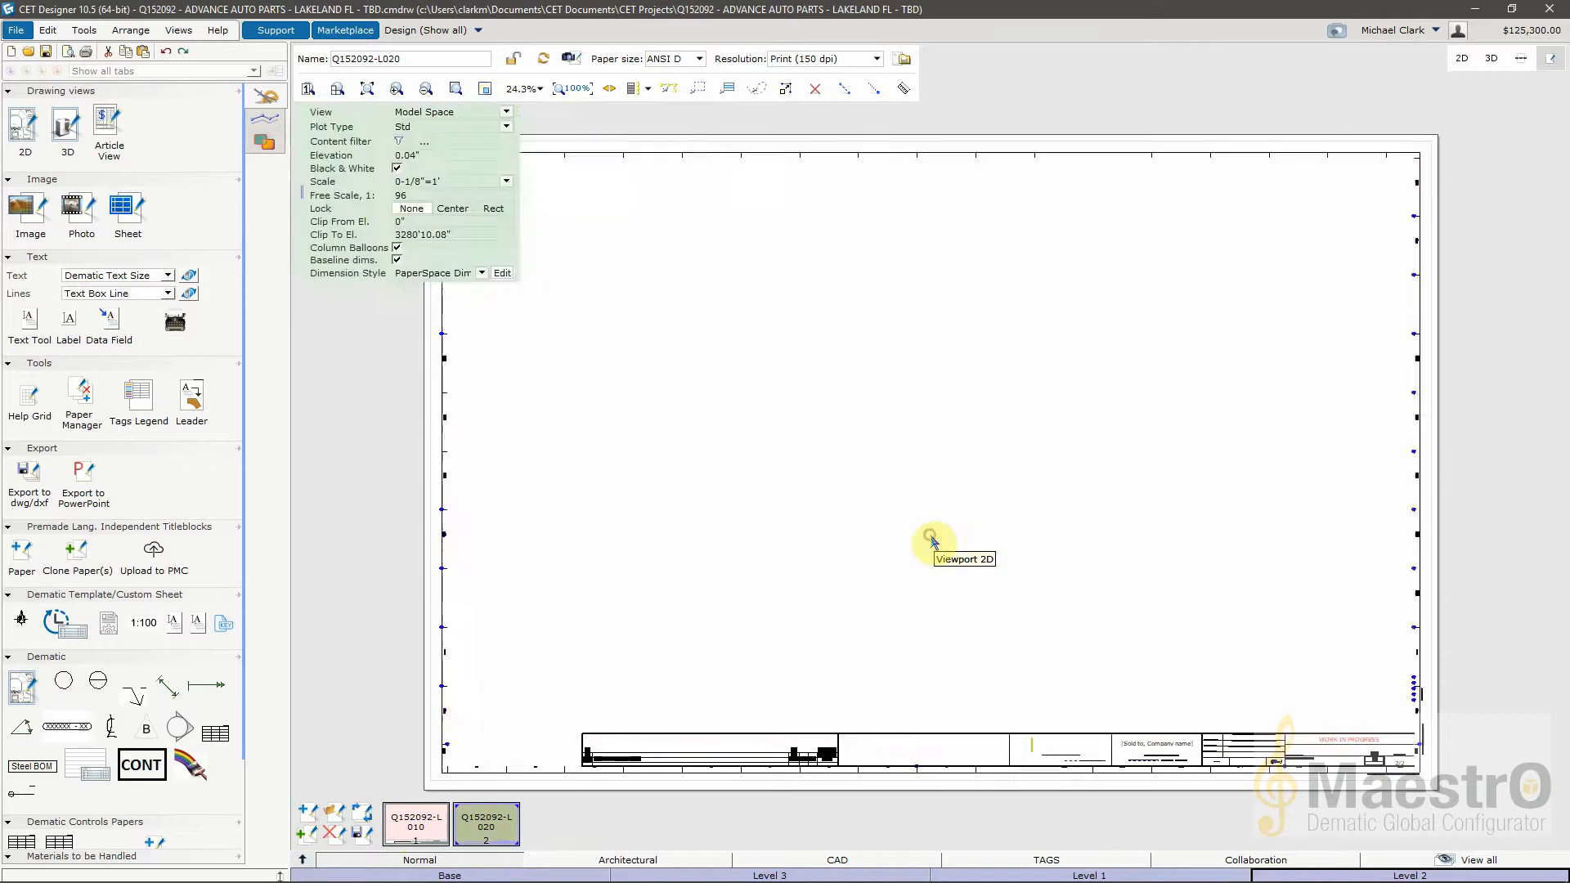
double_click(924, 531)
click(748, 405)
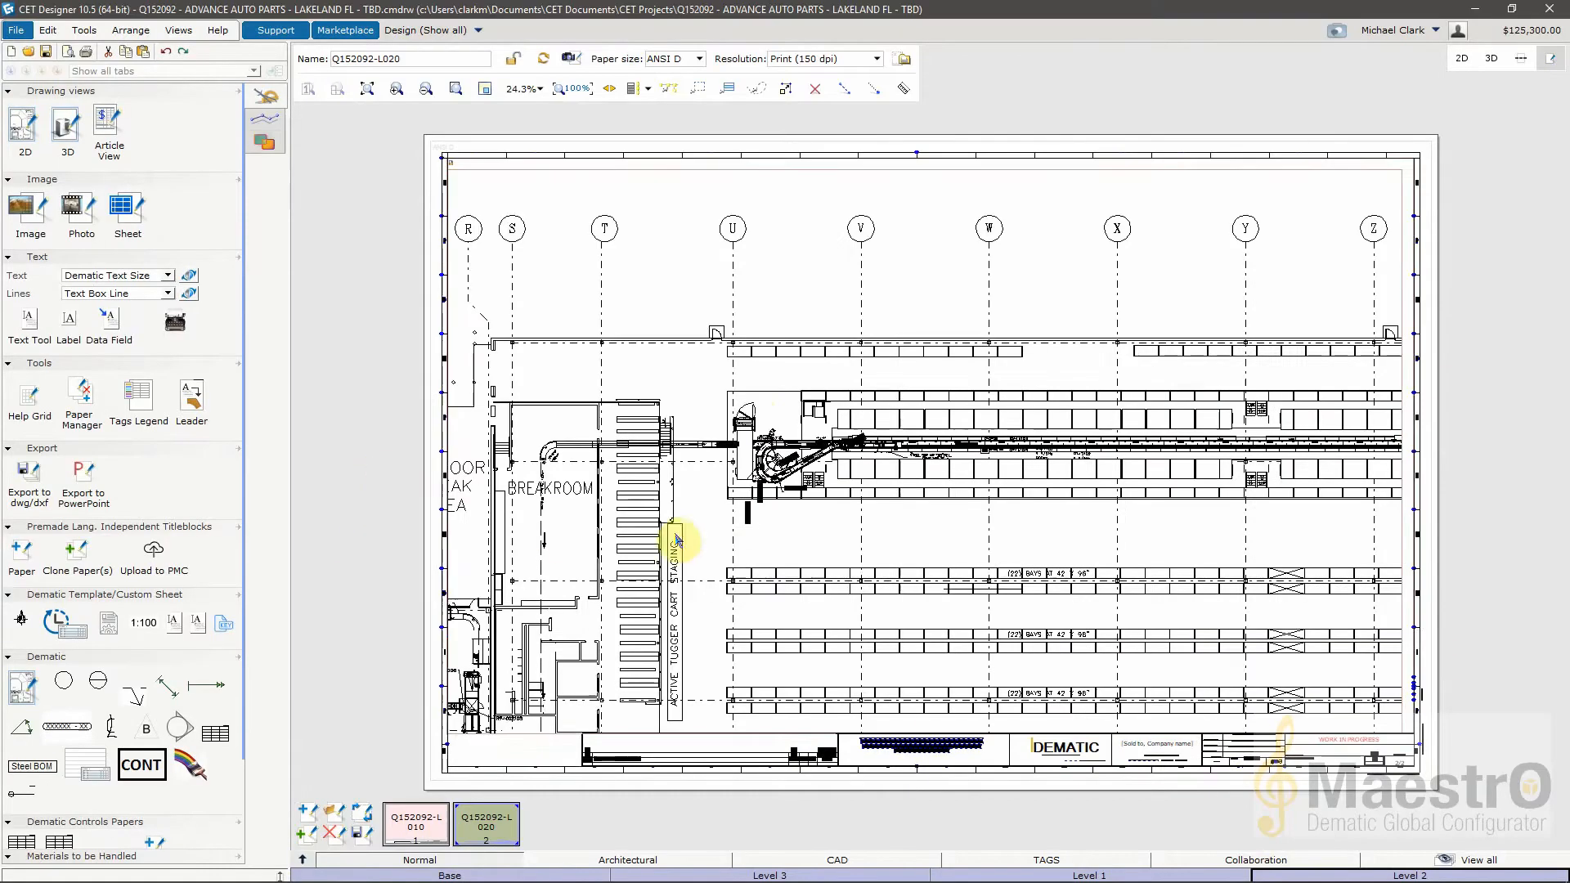
scroll(911, 543, down, 1)
Add a blank paper and create an ANSI D title block sheet in English with imperial viewport scale units and the customer name field.
click(468, 828)
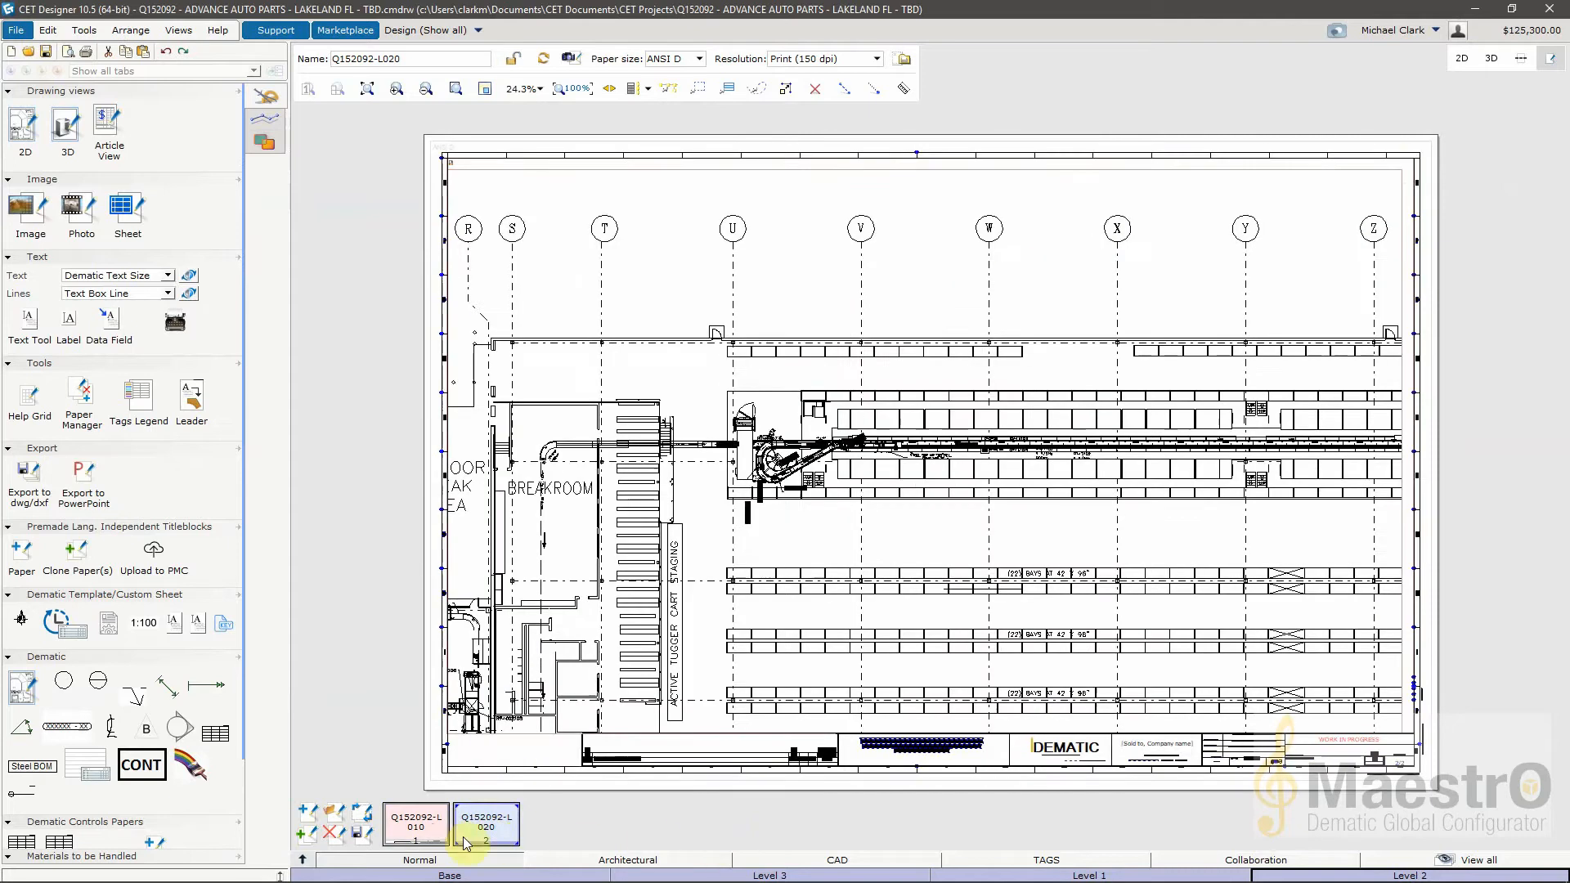
click(411, 833)
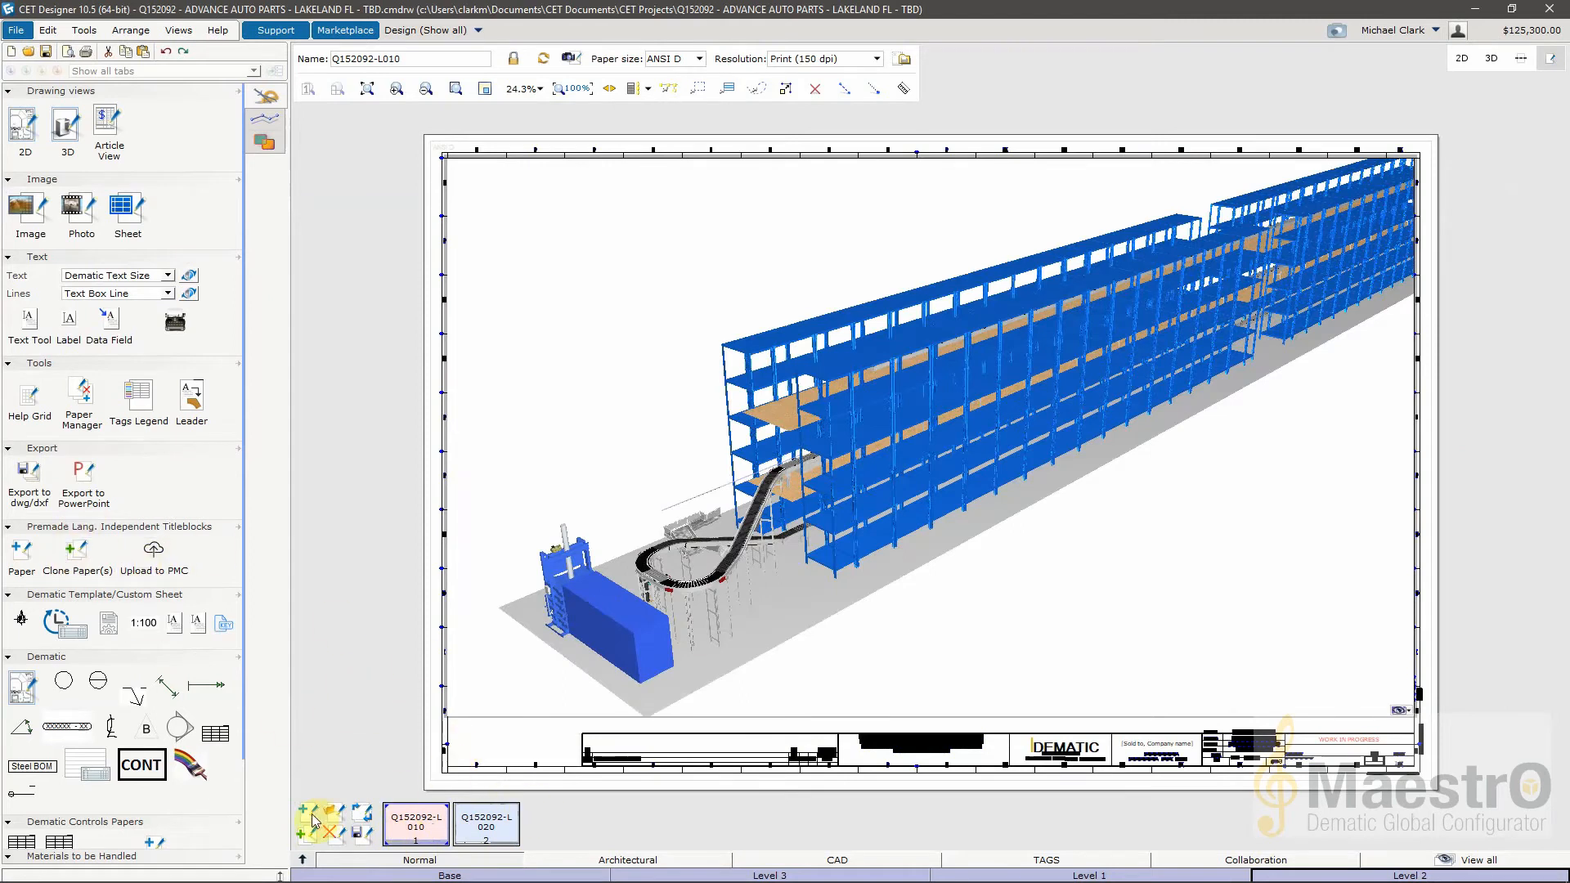
click(489, 842)
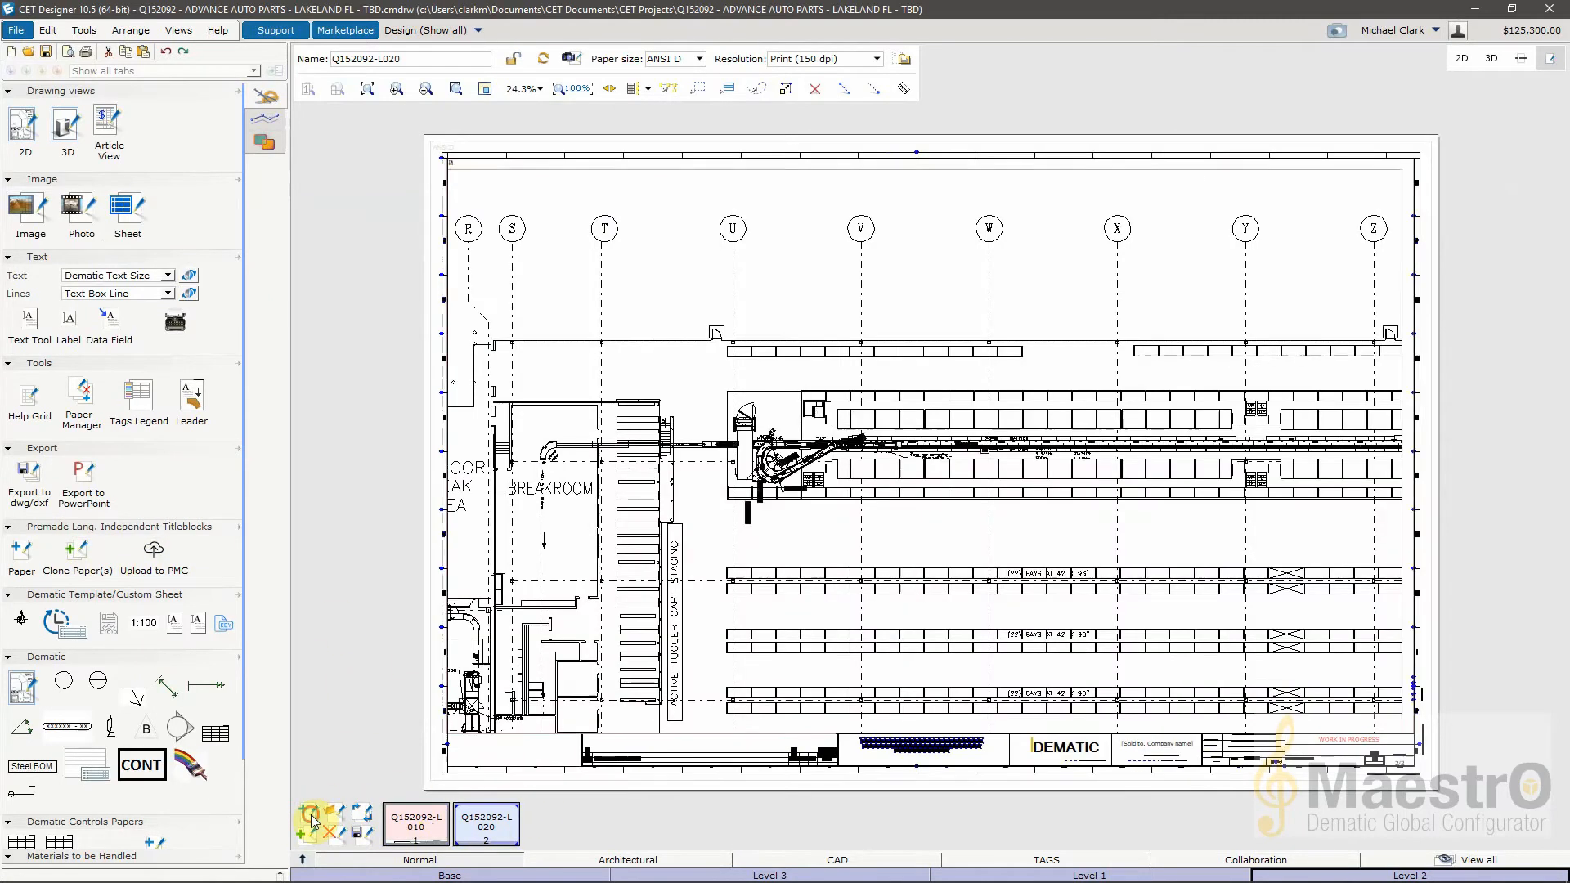
click(312, 820)
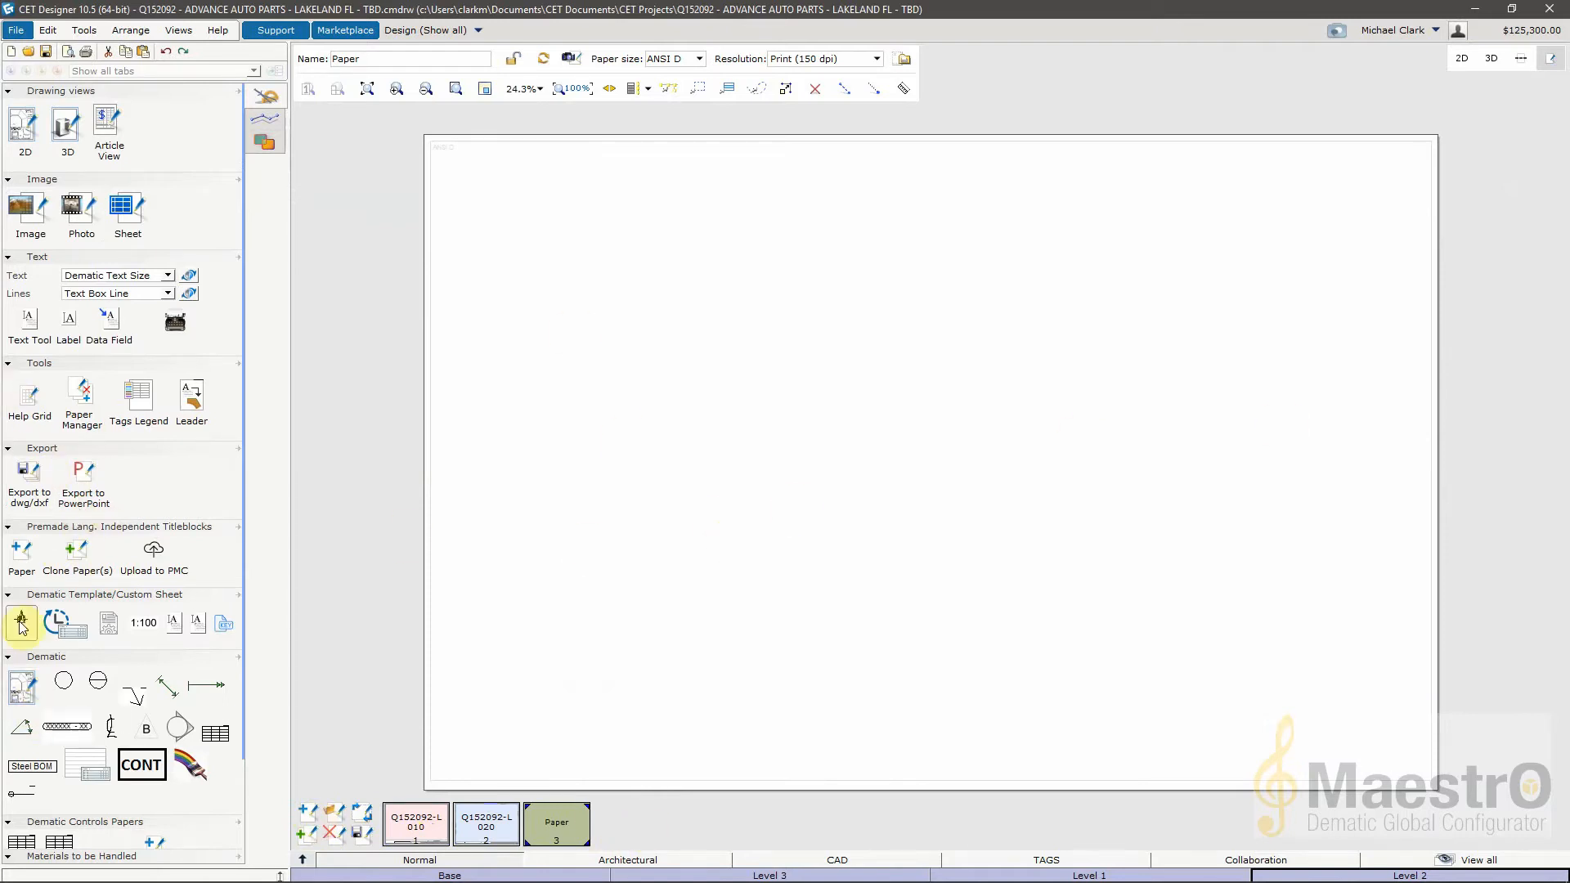
click(25, 556)
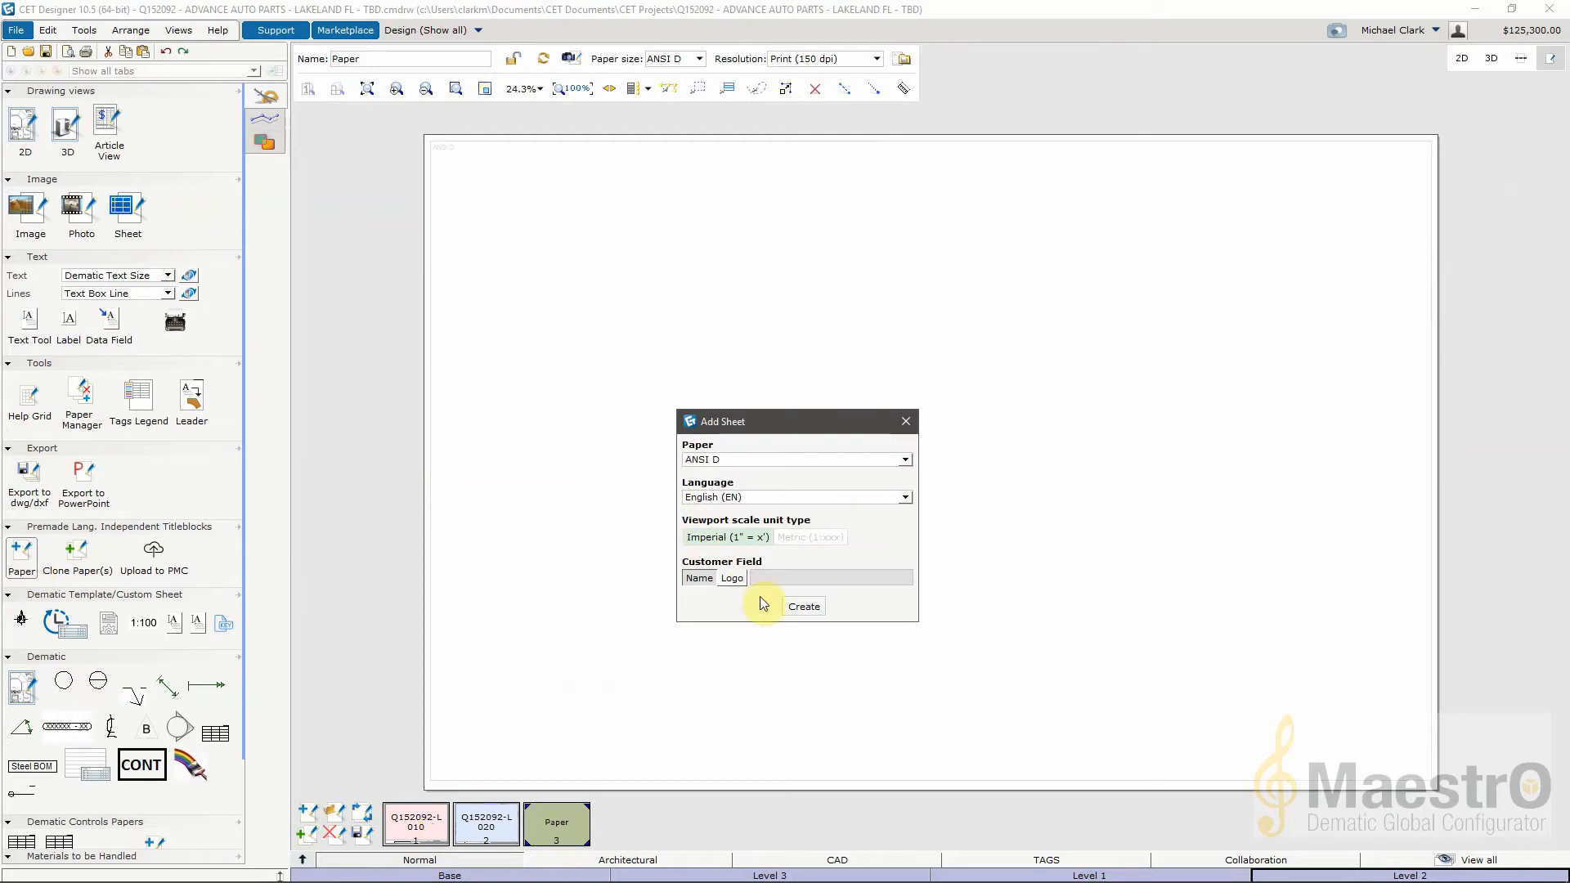
click(805, 606)
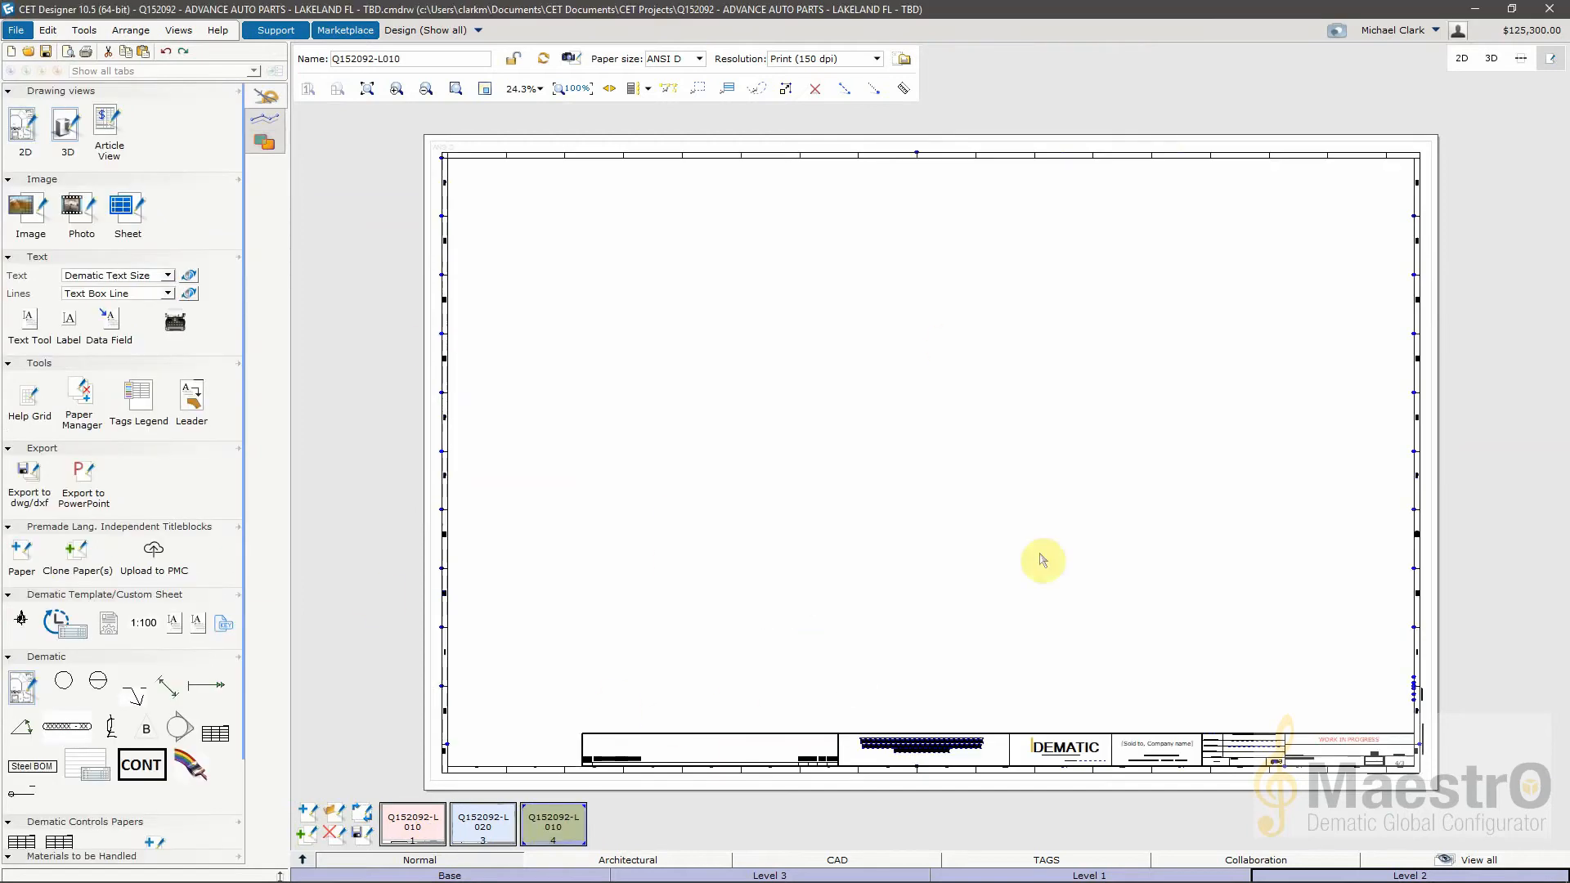